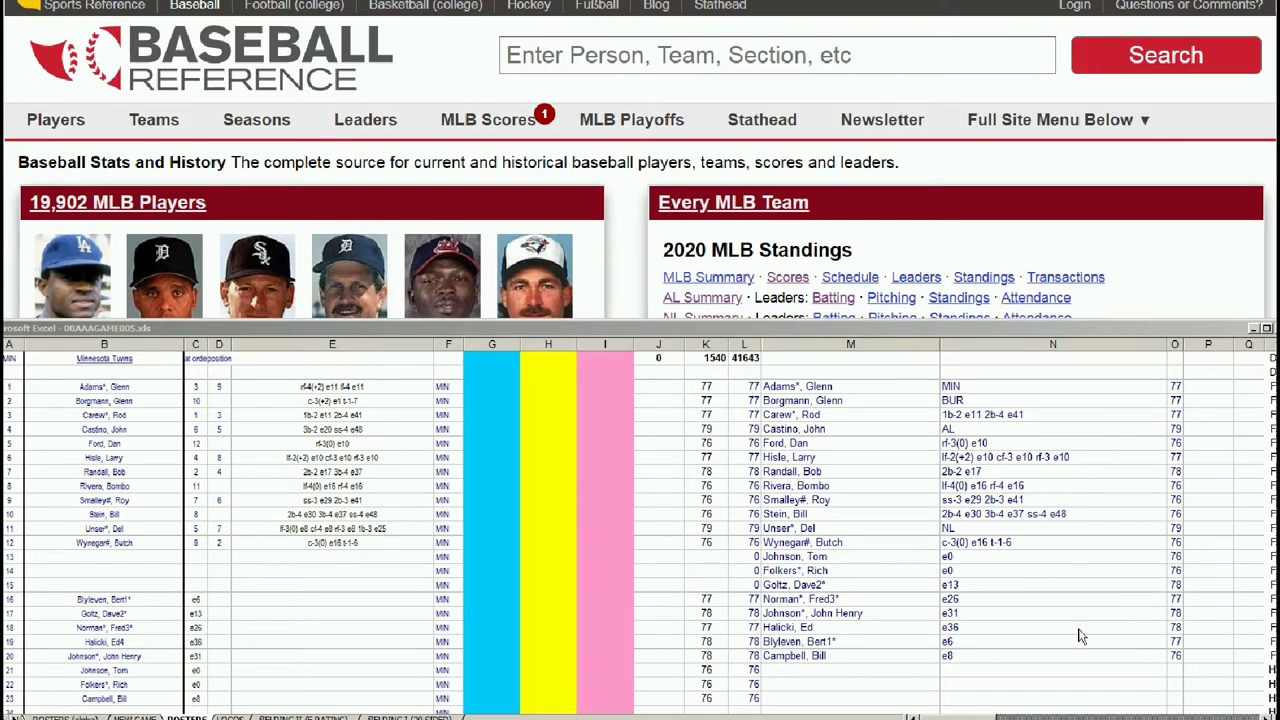
Look up Dan Ford on Baseball Reference and bring up his year-by-year batting statistics.
click(590, 52)
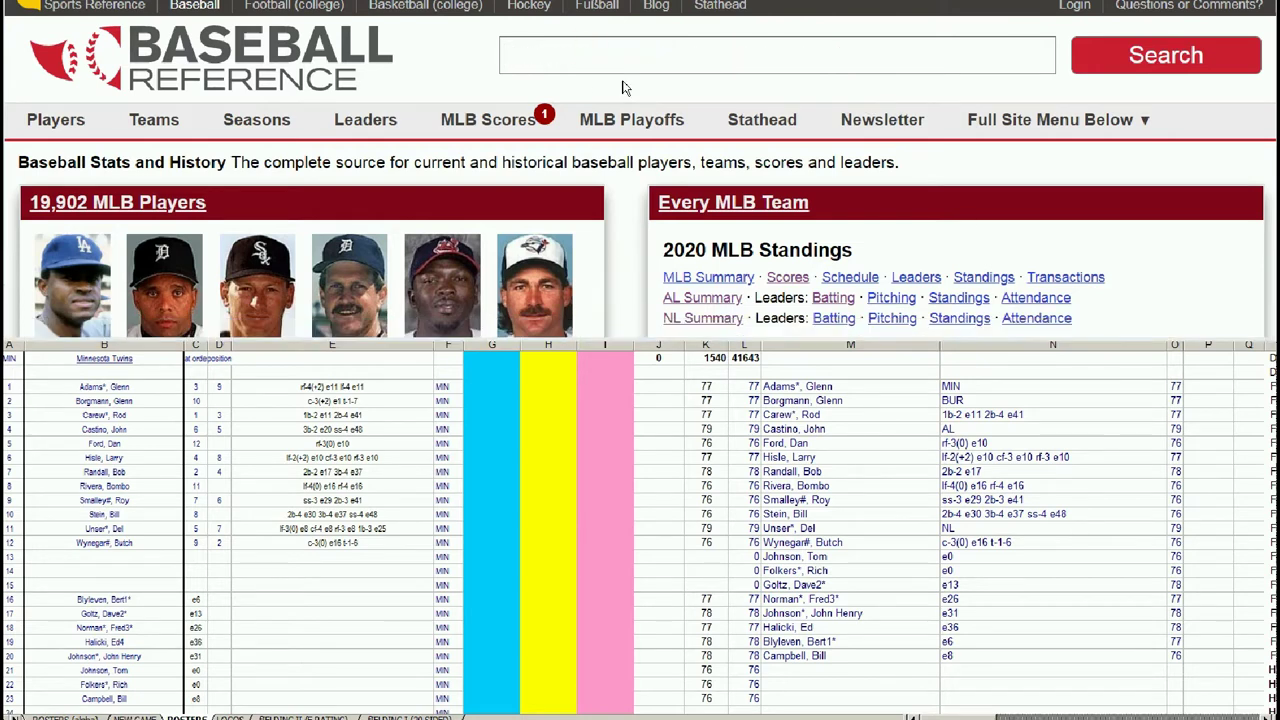
text(dan ford)
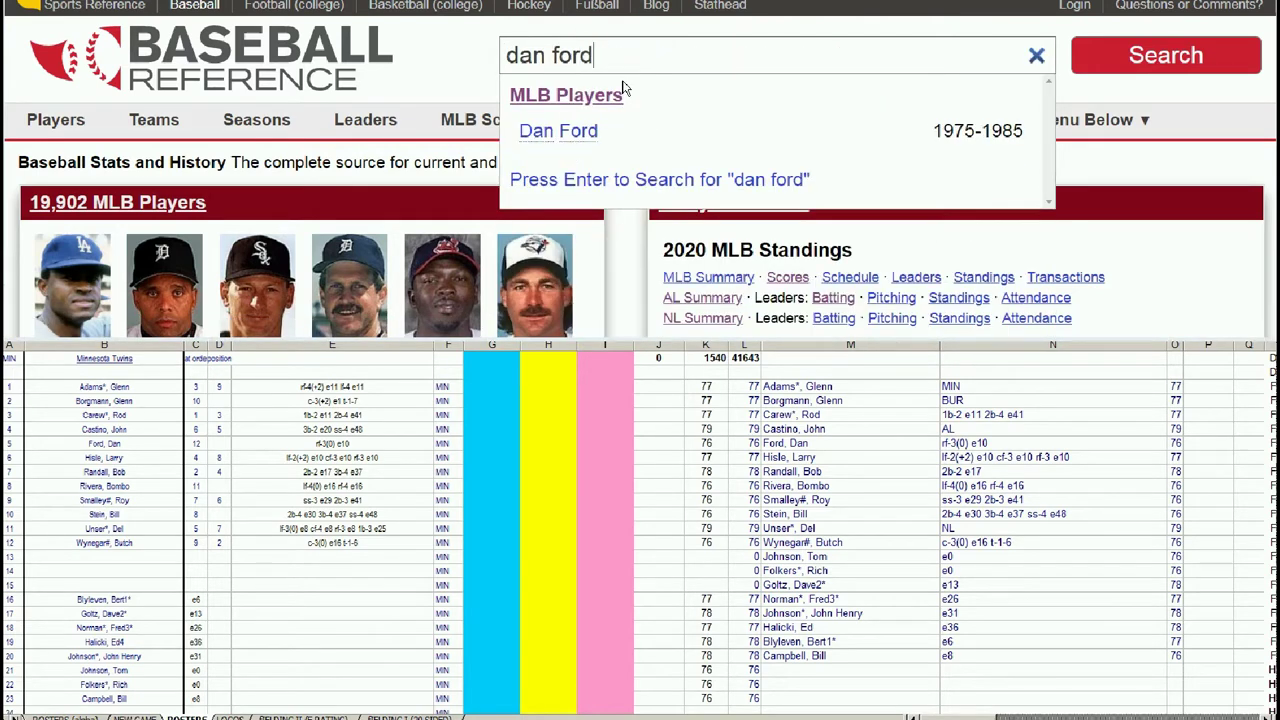
click(596, 131)
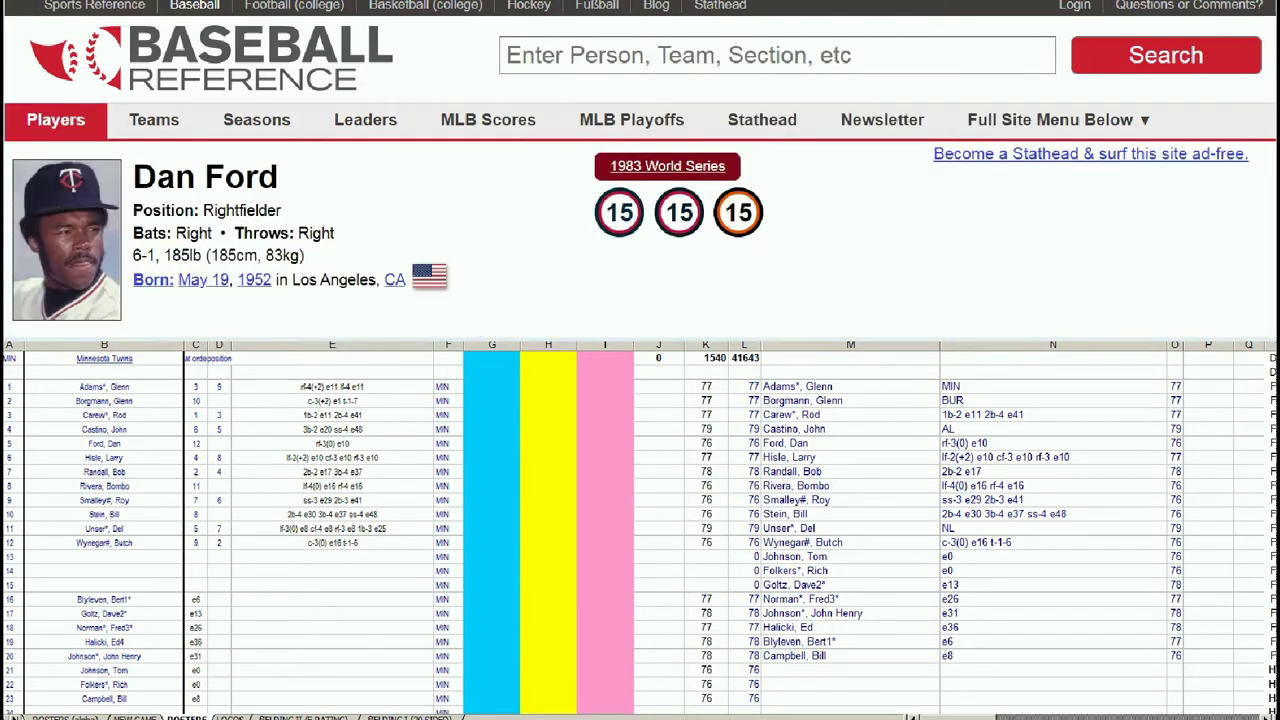
scroll(640, 172, down, 1)
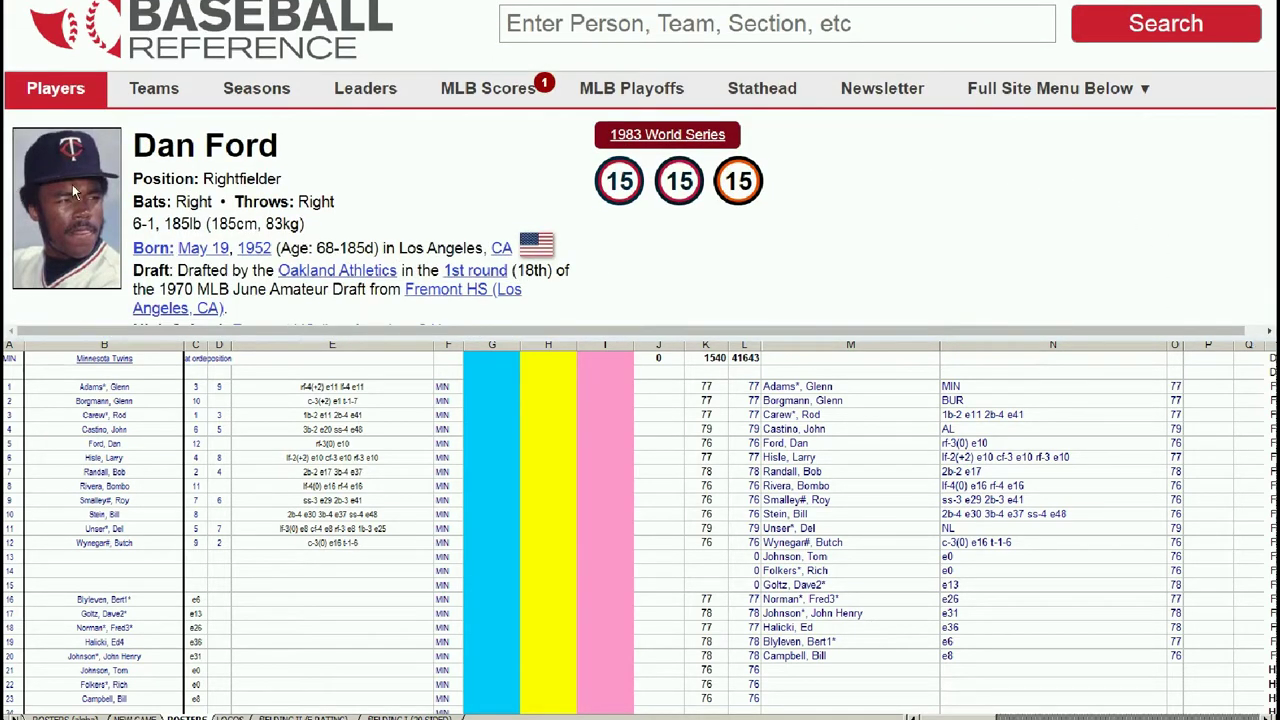
scroll(640, 163, down, 10)
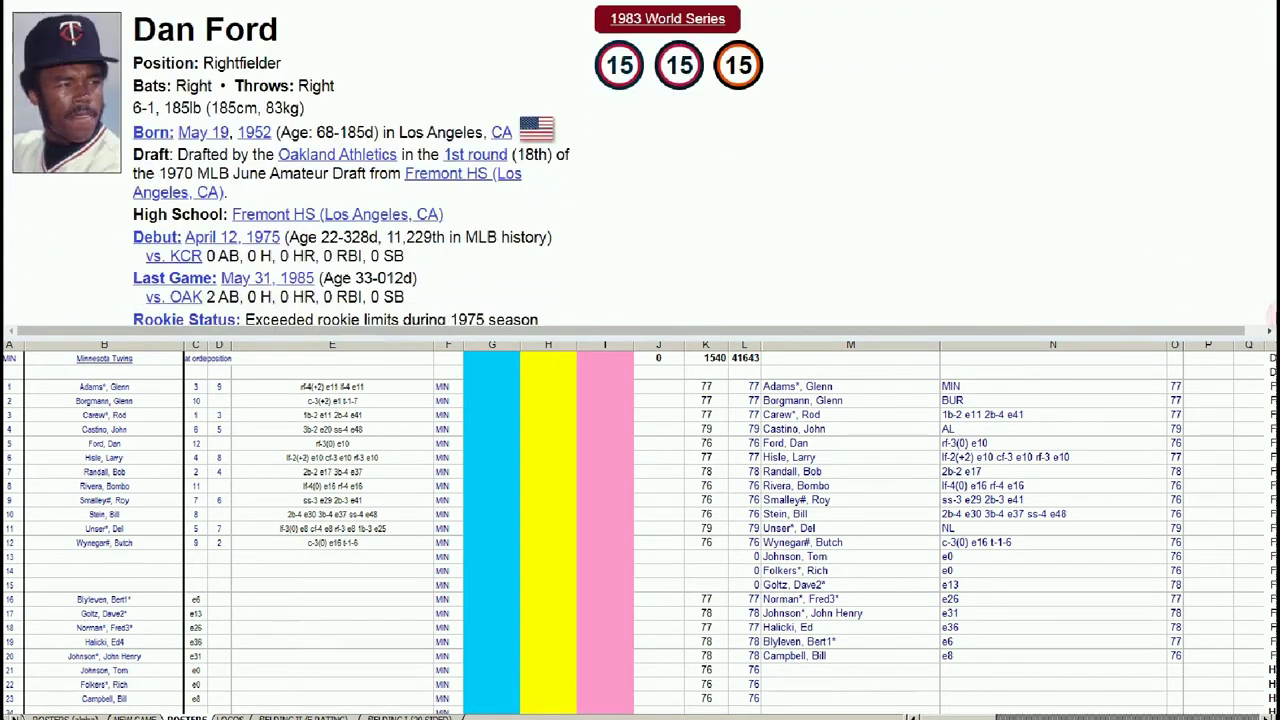
scroll(138, 90, down, 3)
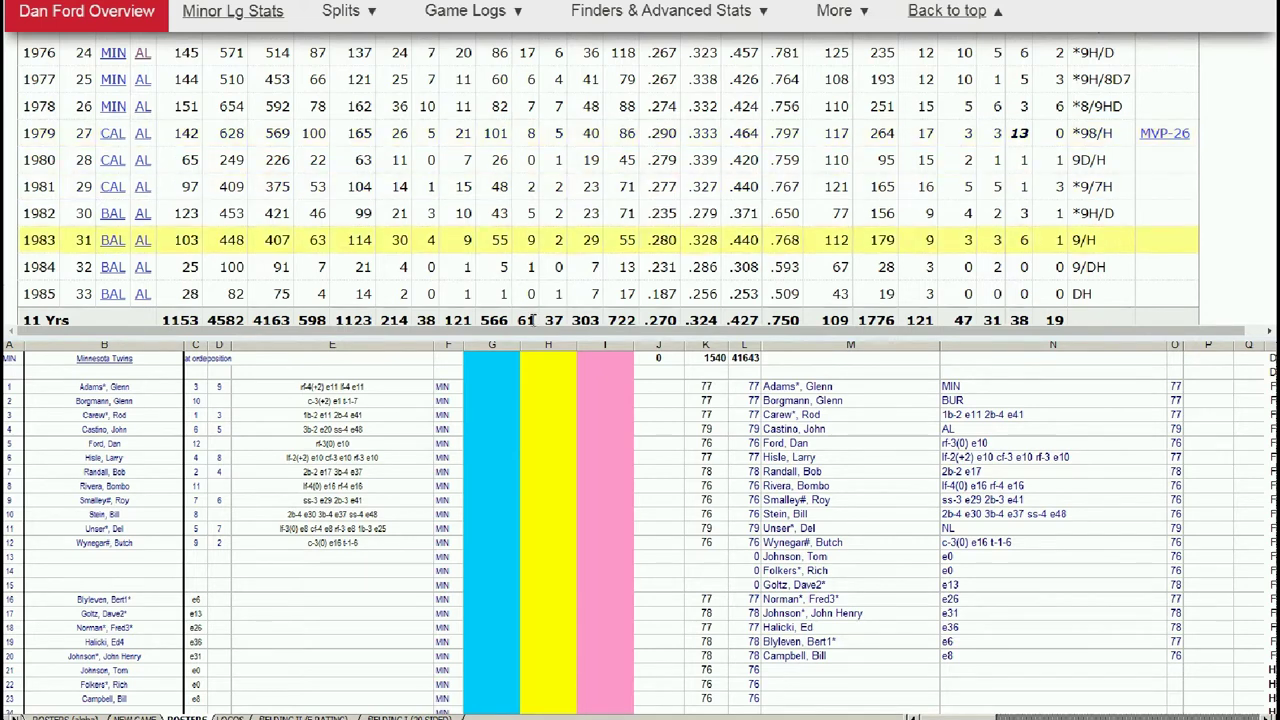
click(491, 386)
click(492, 460)
click(492, 467)
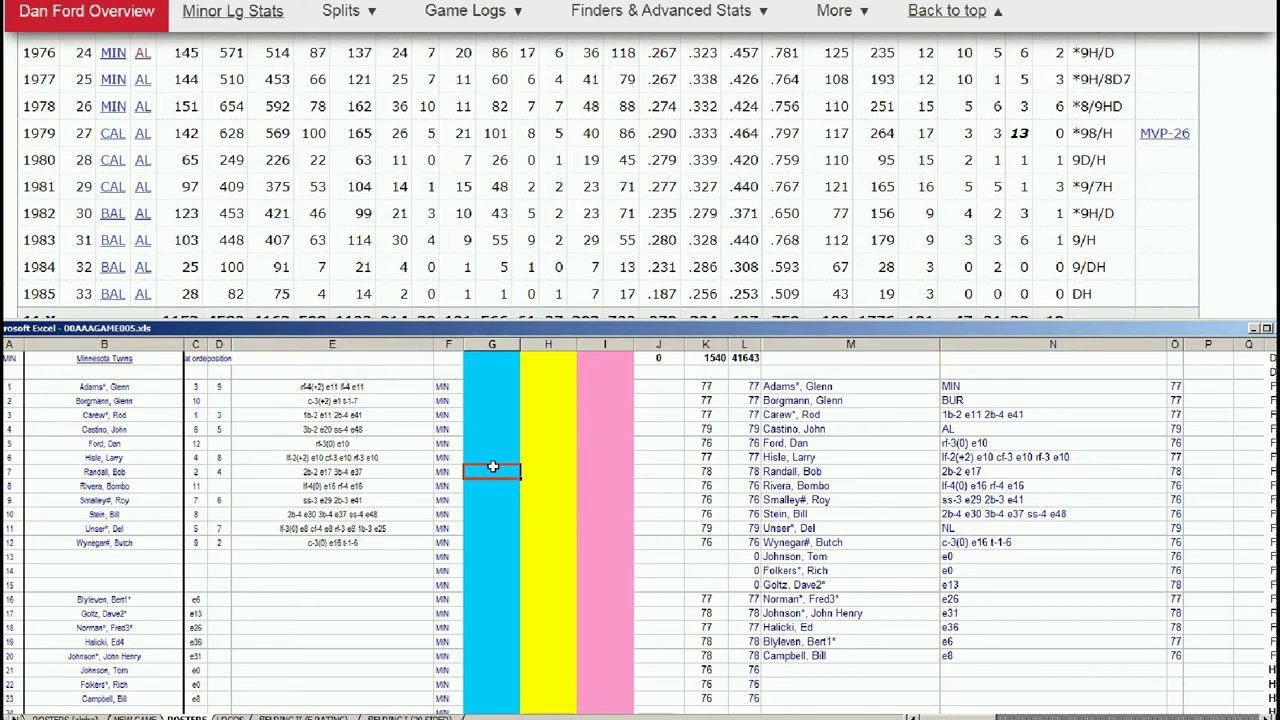
key(Up)
key(Up)
text(10000)
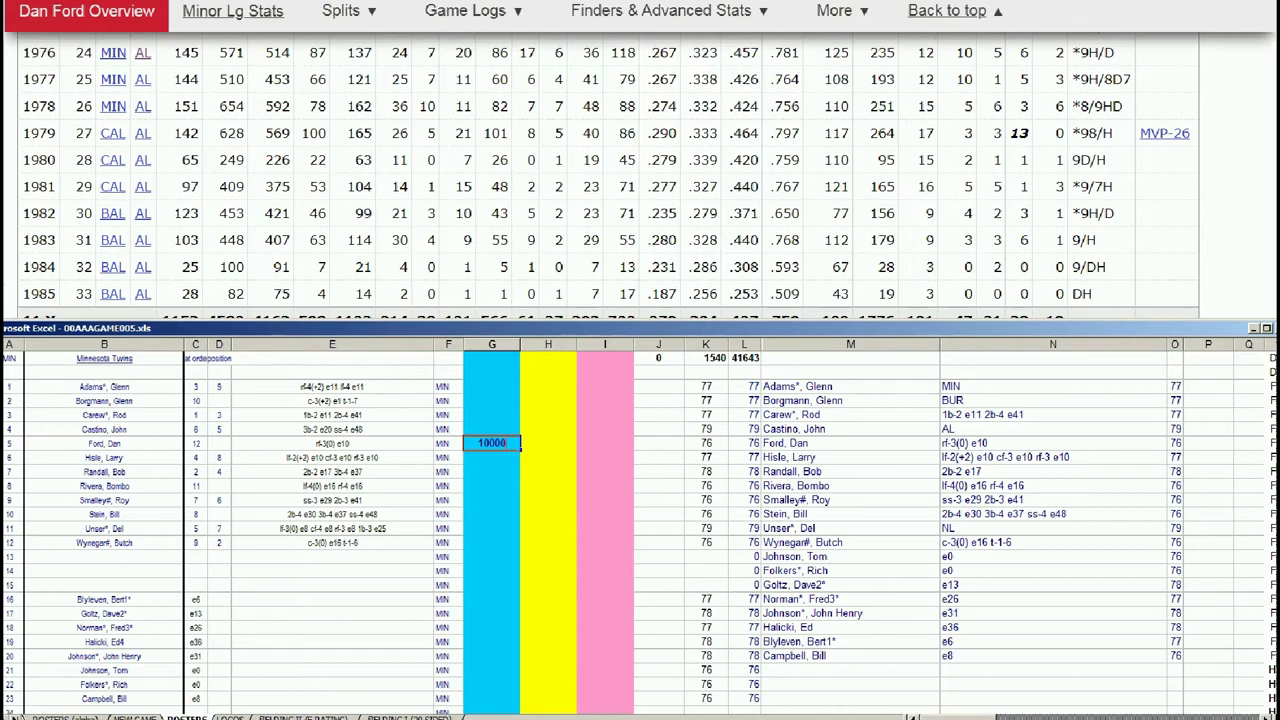
Look up Bombo Rivera on Baseball Reference and bring up his year-by-year batting statistics.
click(1272, 36)
scroll(958, 40, up, 1)
click(888, 44)
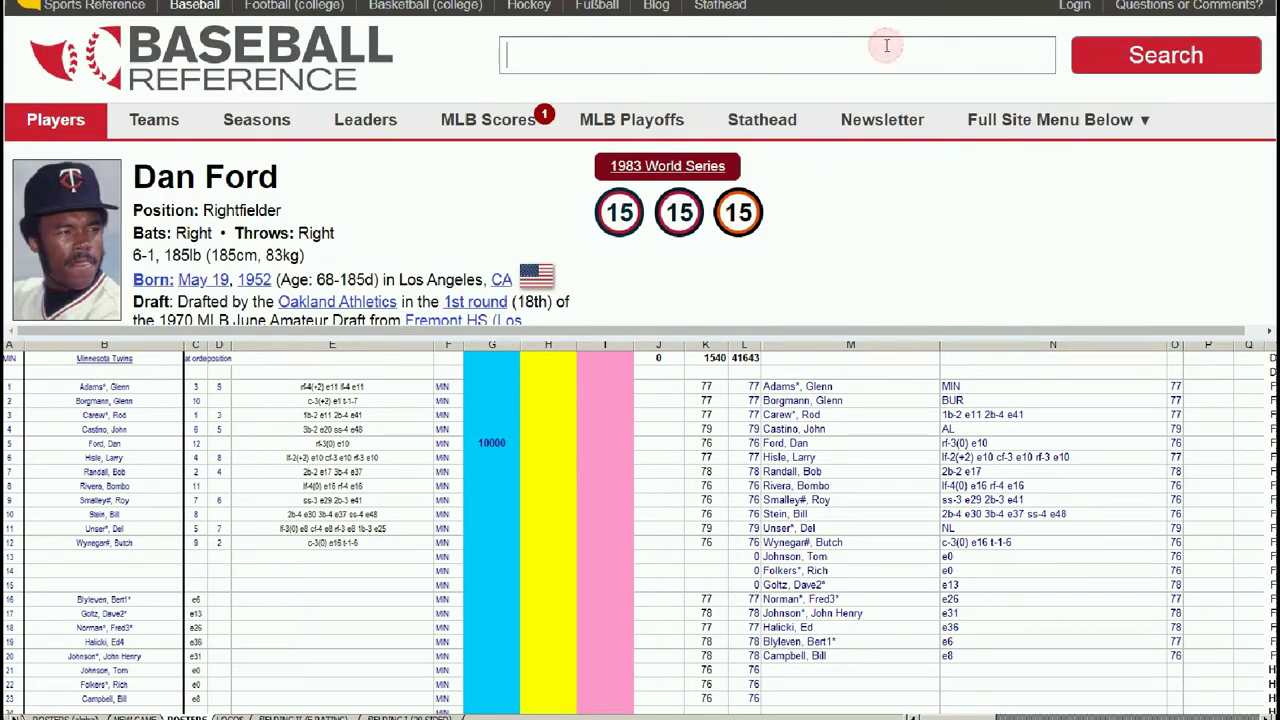
text(bombo)
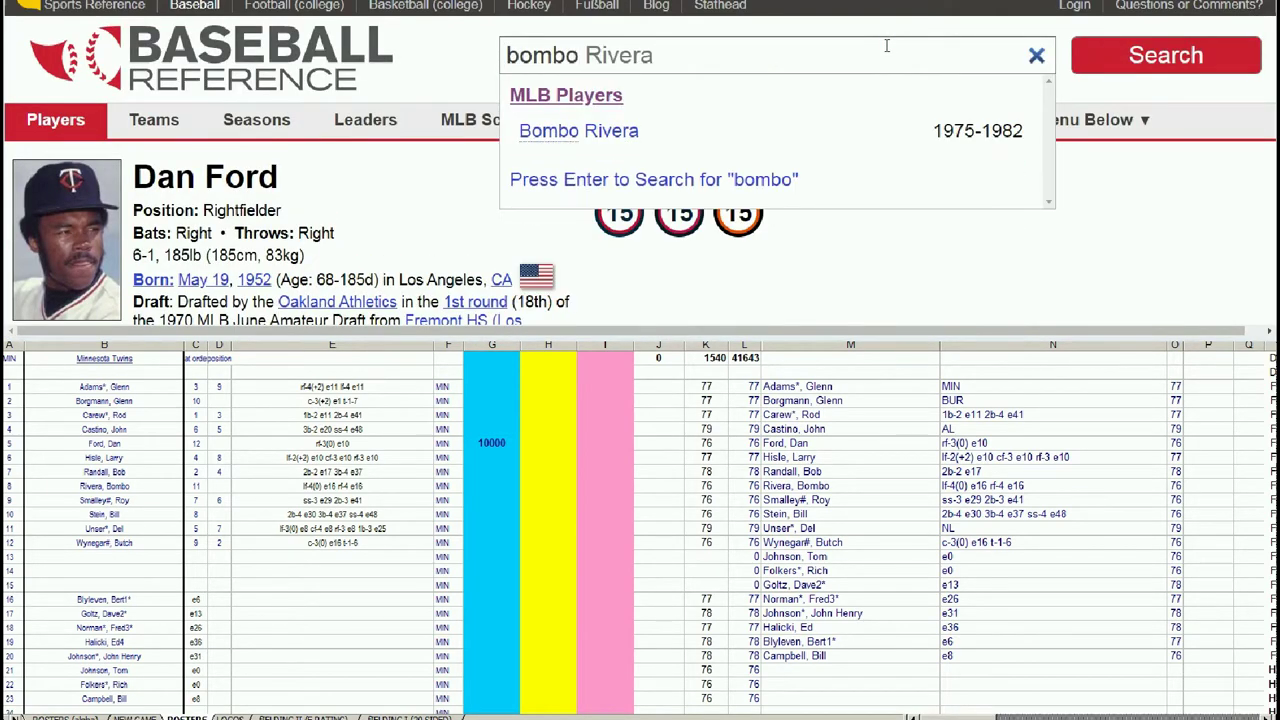
click(565, 131)
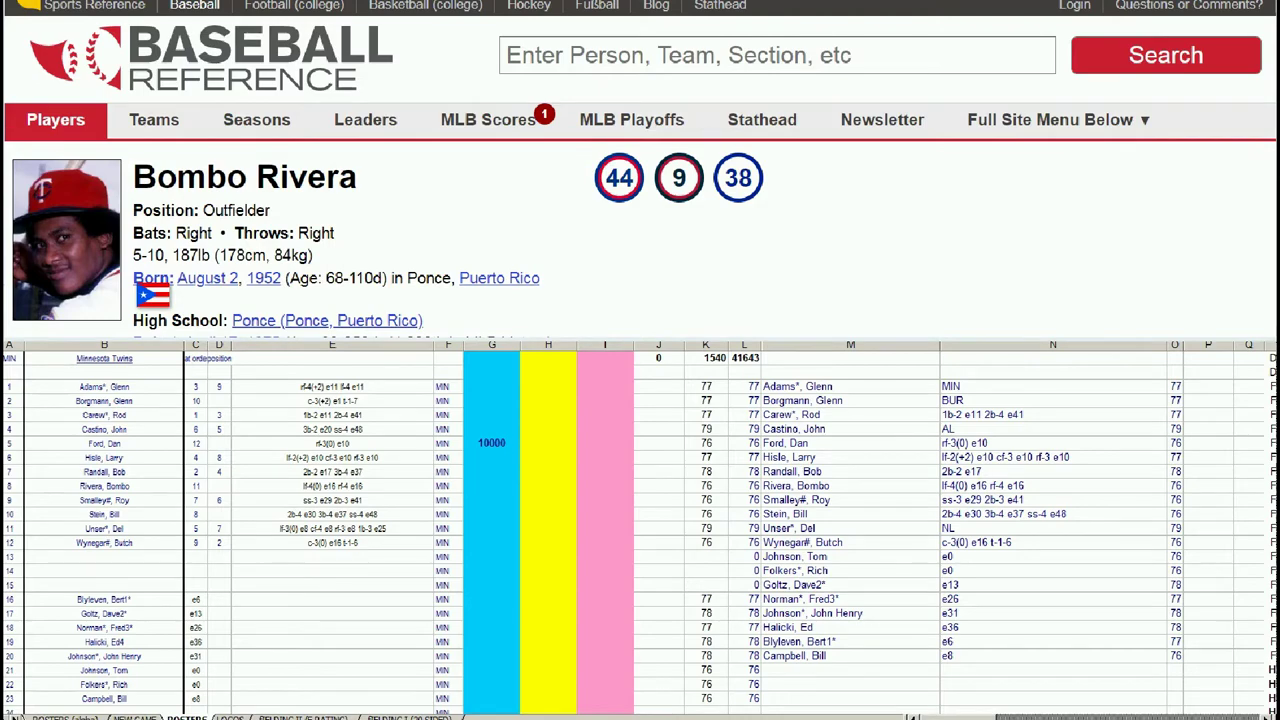
scroll(640, 170, down, 10)
scroll(570, 185, down, 3)
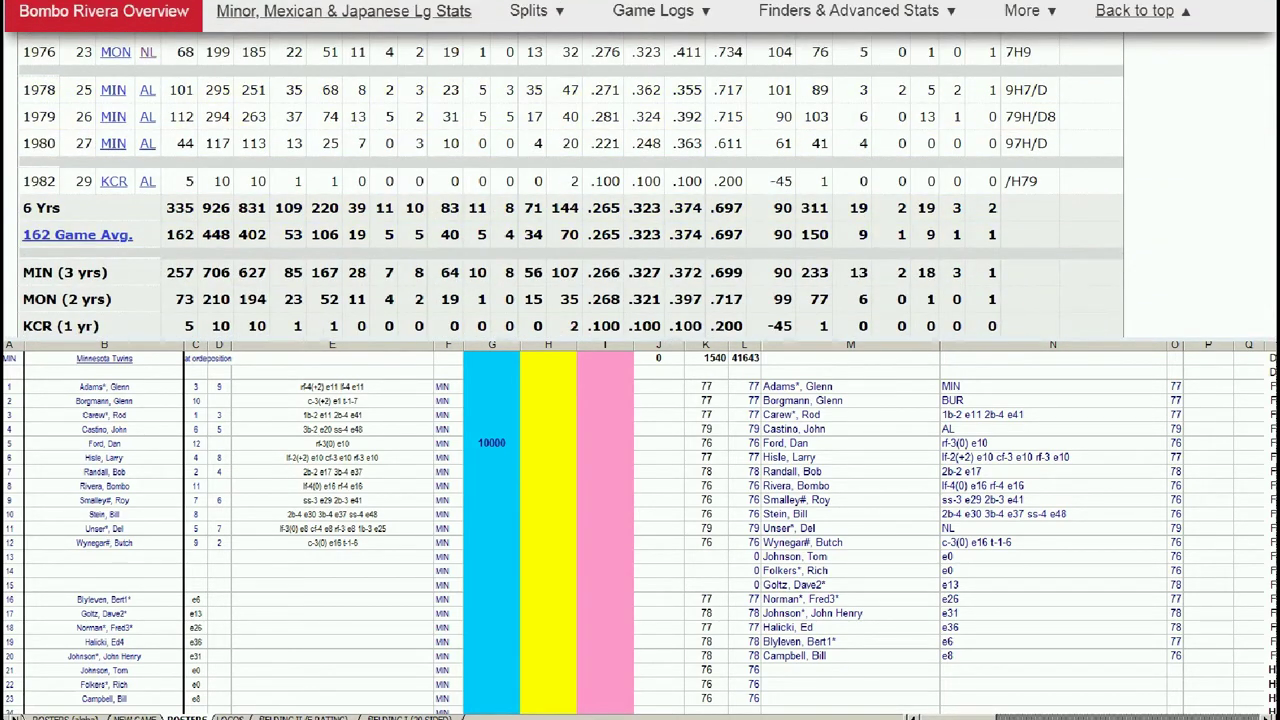
scroll(45, 110, up, 1)
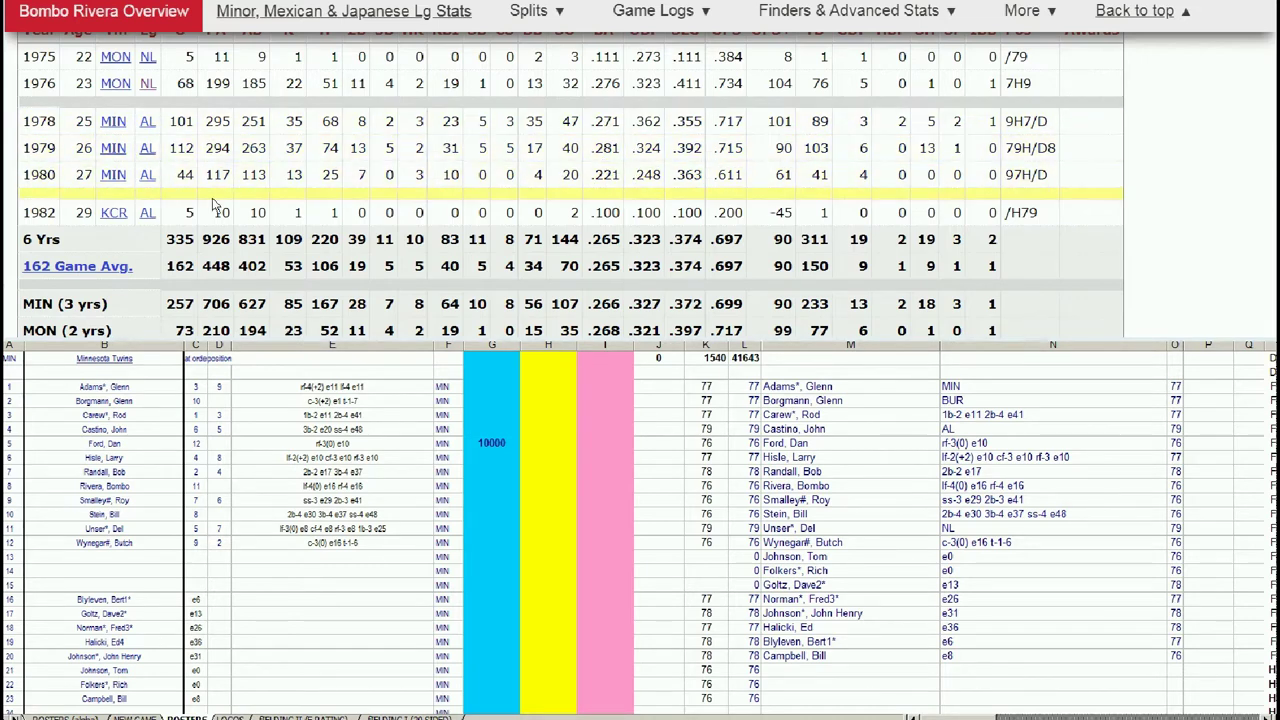
click(481, 468)
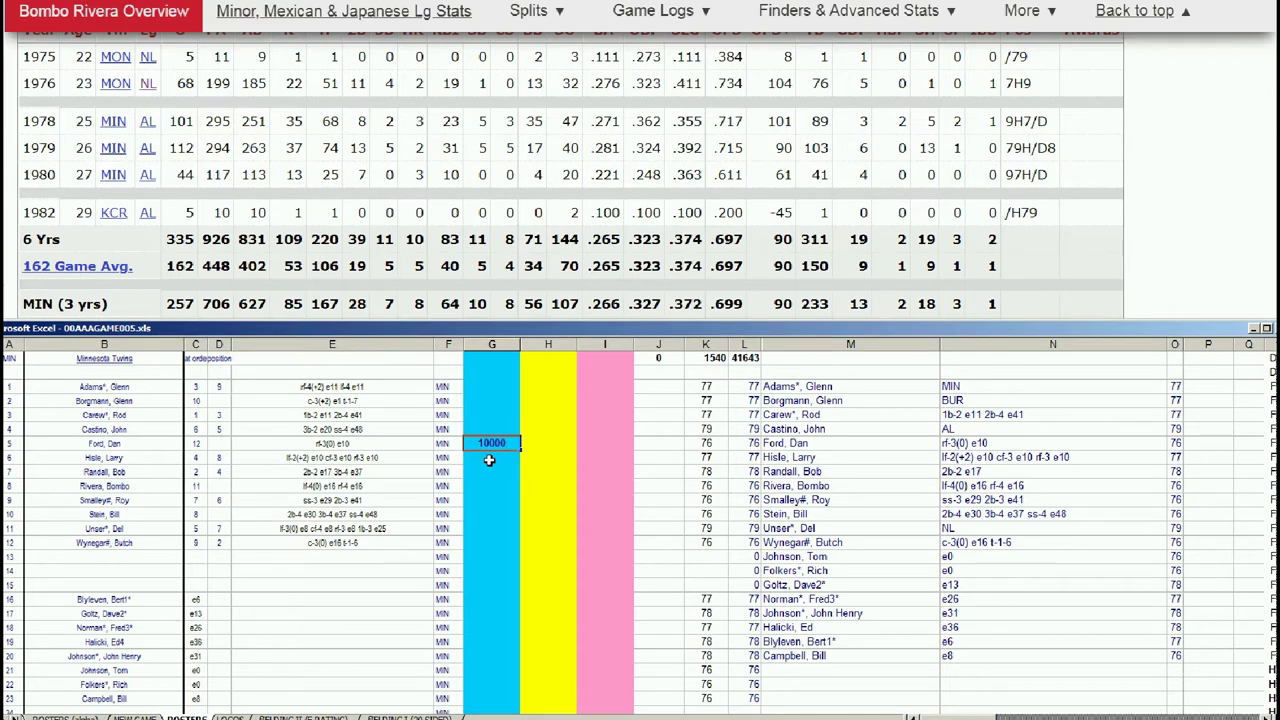
key(Return)
key(Return)
key(Return)
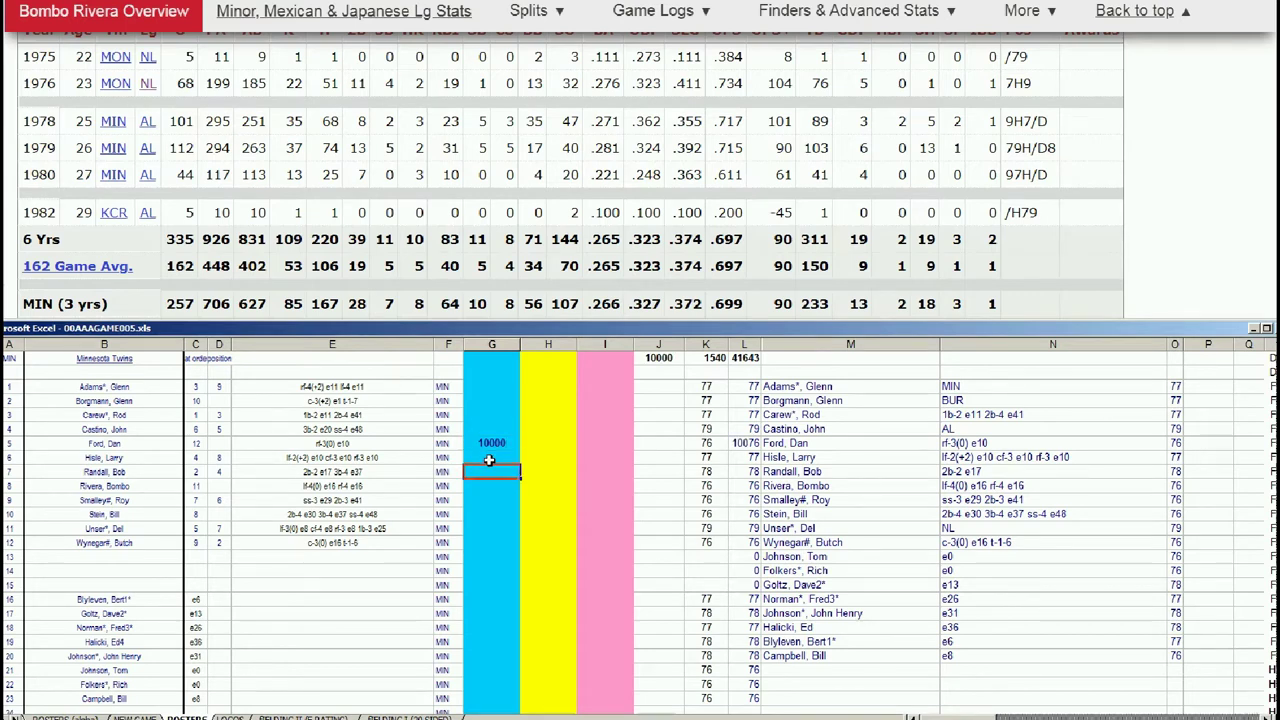
text(10000)
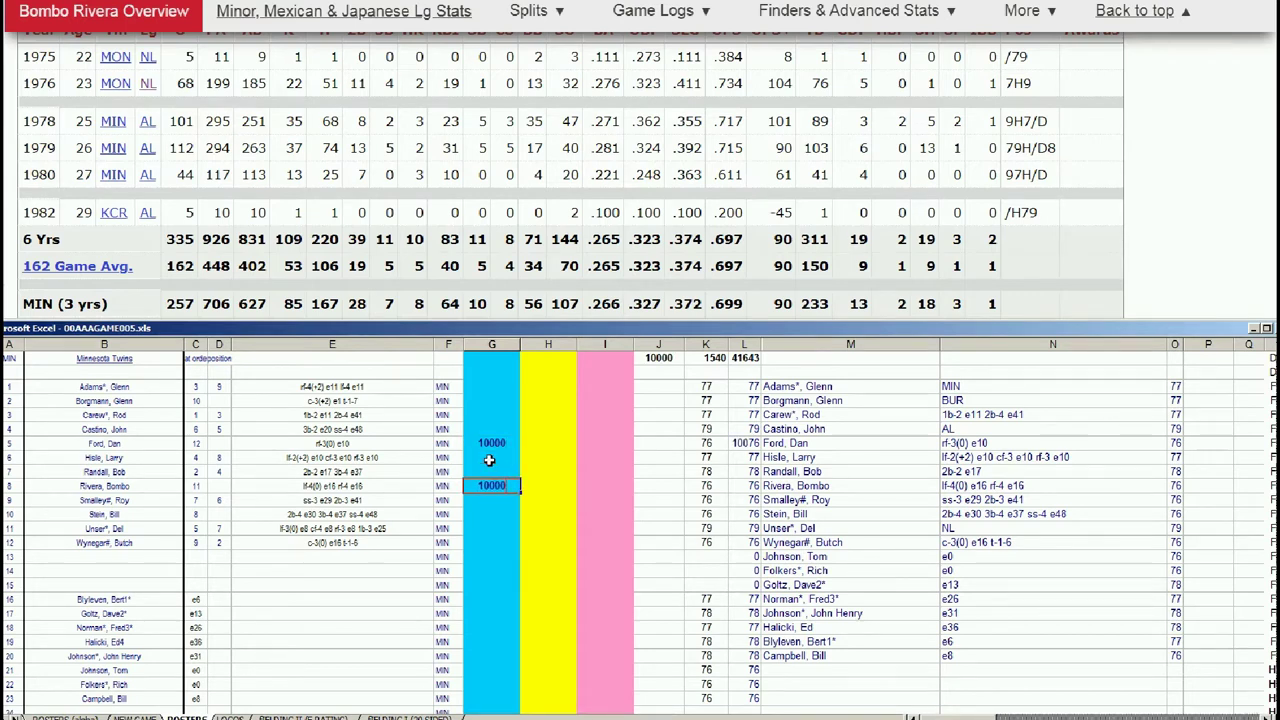
key(Return)
Look up the 1975-1987 Roy Smalley on Baseball Reference and bring up his year-by-year batting statistics.
scroll(1026, 150, up, 5)
click(922, 58)
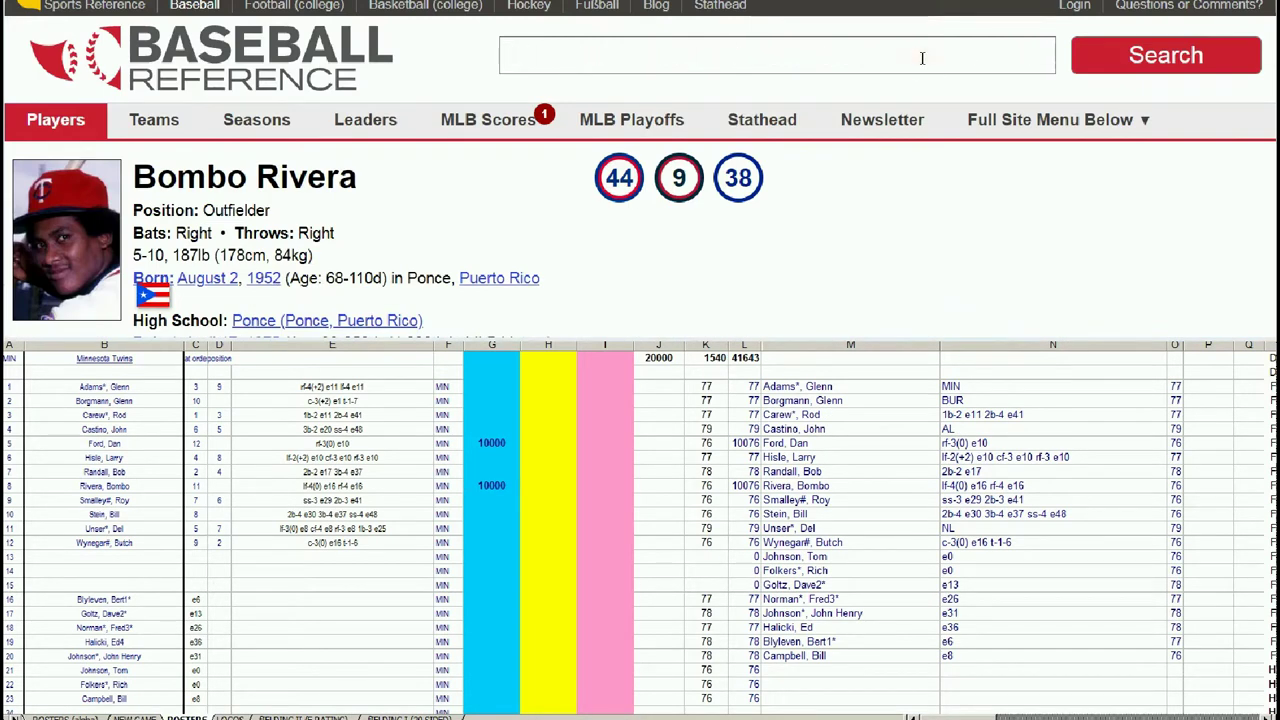
text(smalley)
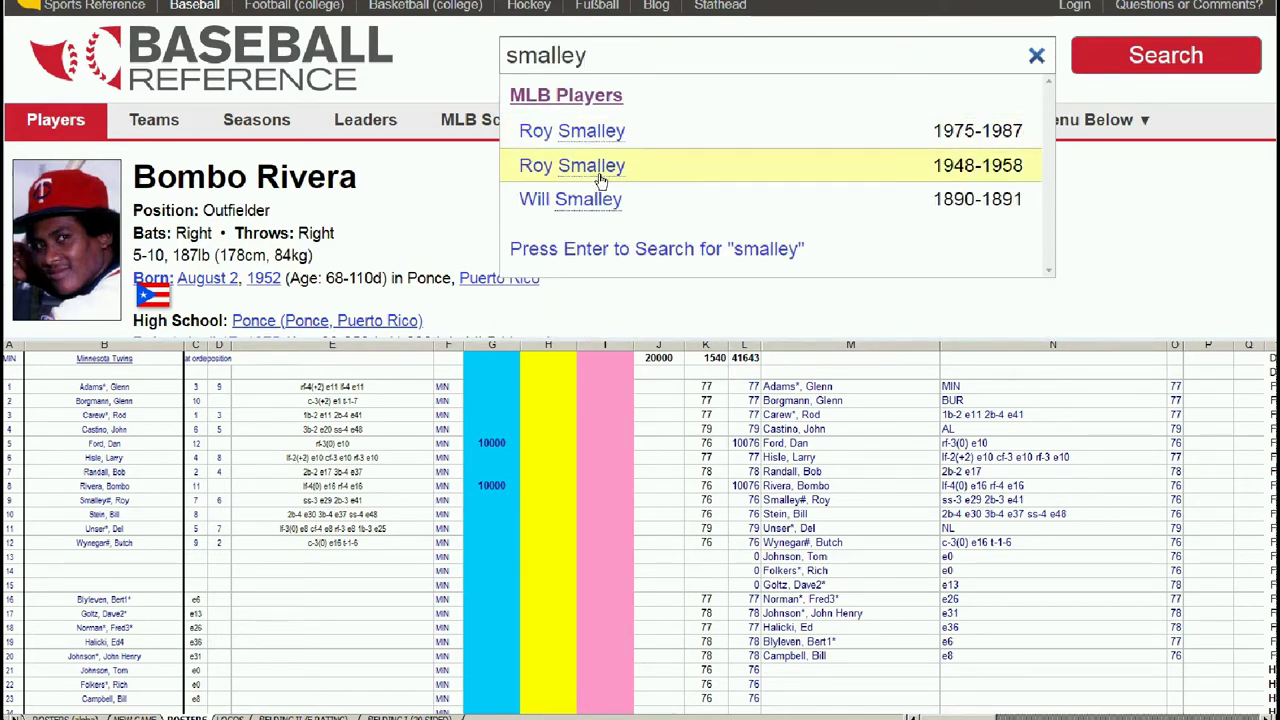
click(600, 133)
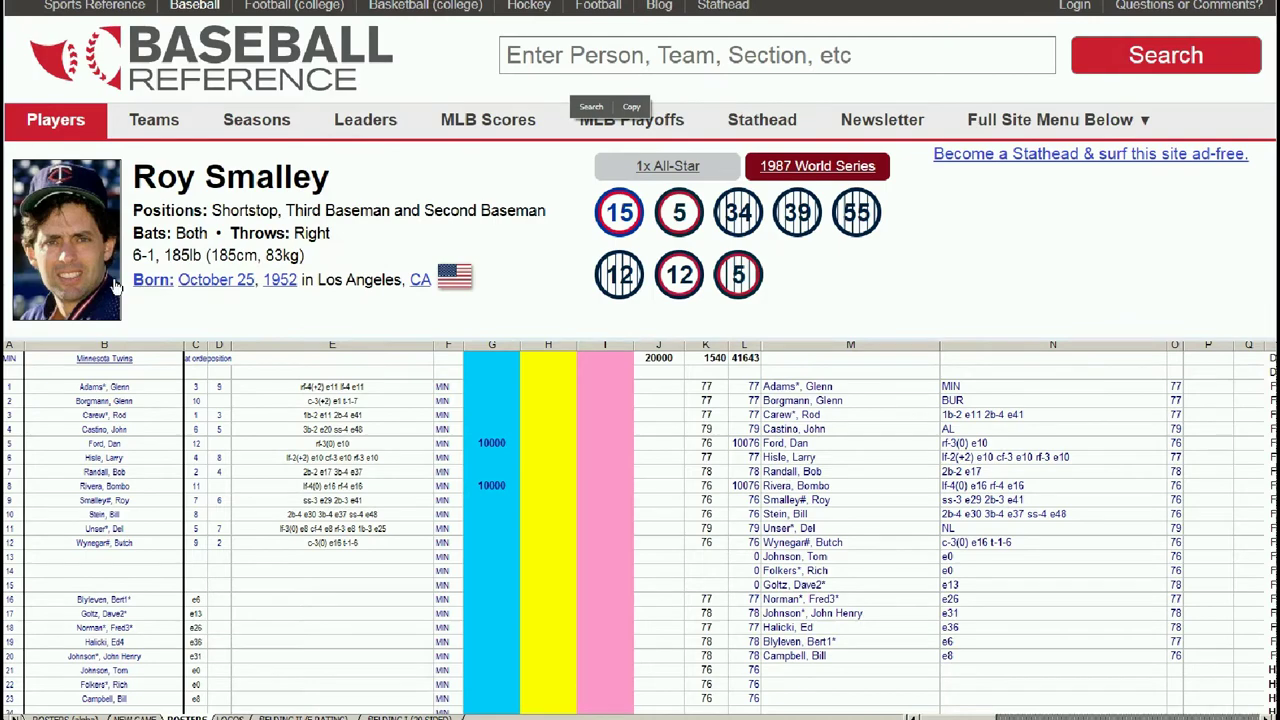
scroll(640, 163, down, 10)
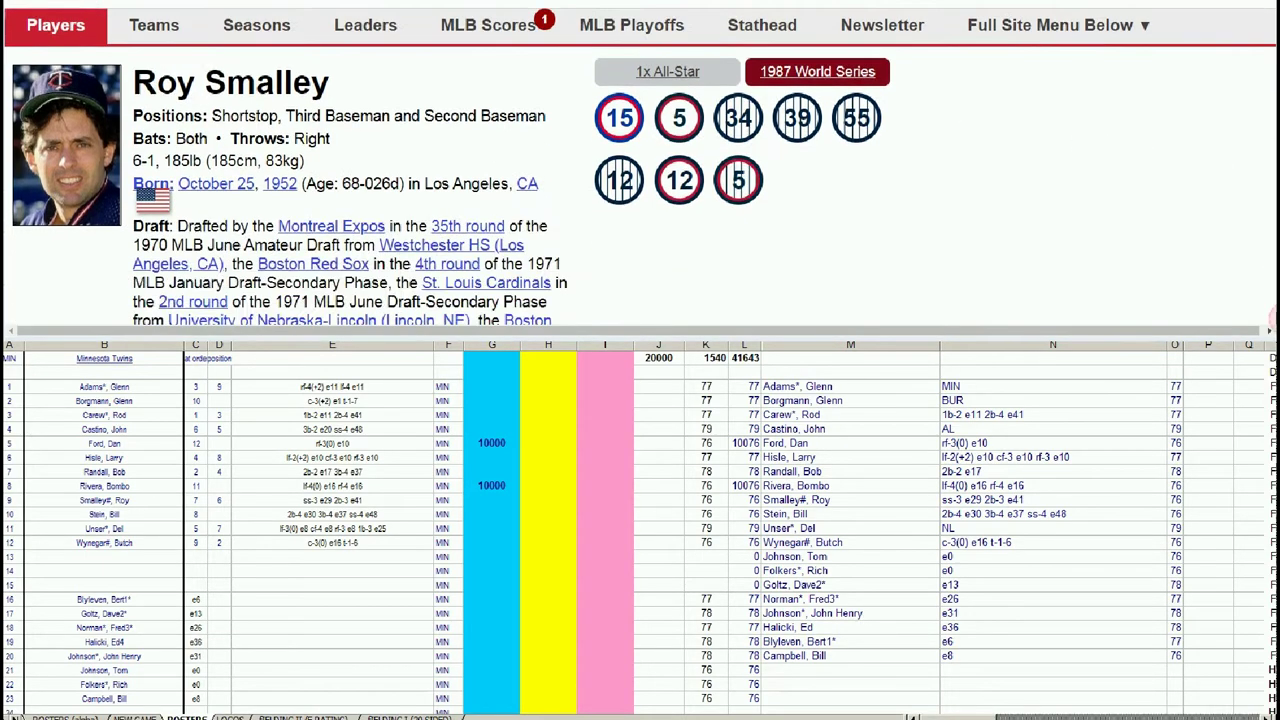
scroll(85, 180, down, 2)
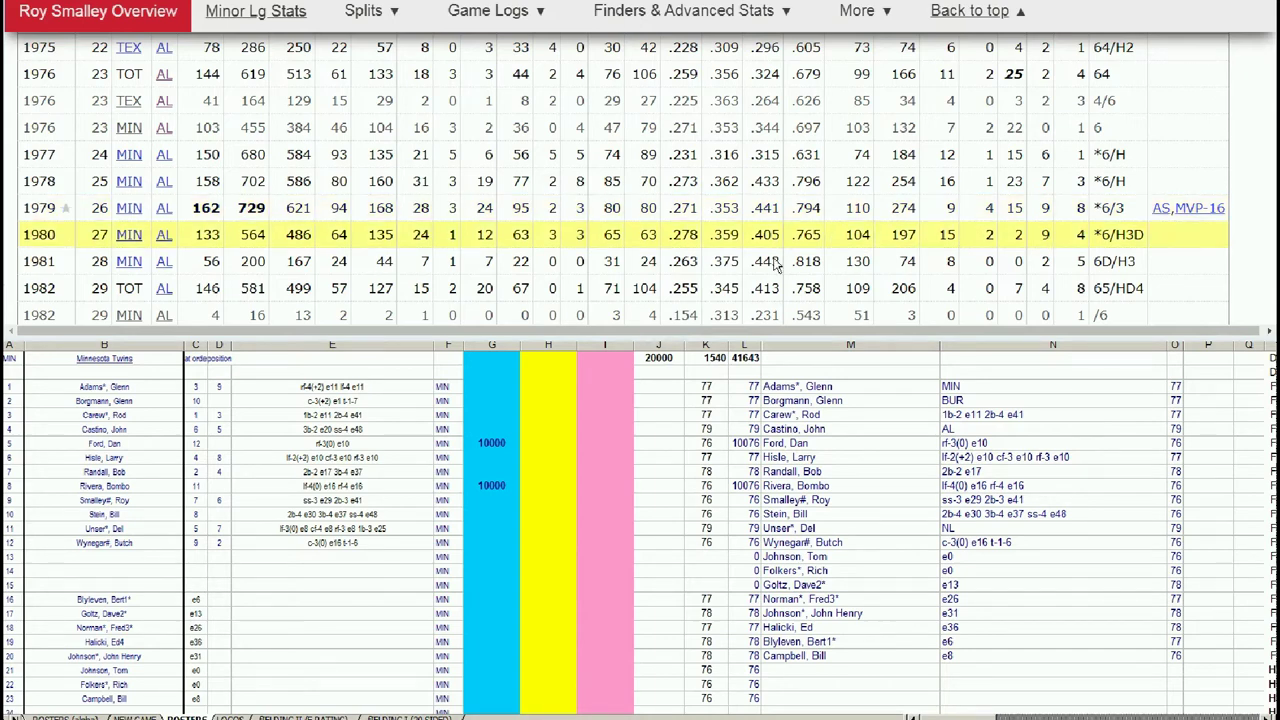
In the Excel roster, enter 10000 in the blue column G for Smalley, Roy.
click(480, 511)
click(489, 500)
text(10000)
key(Return)
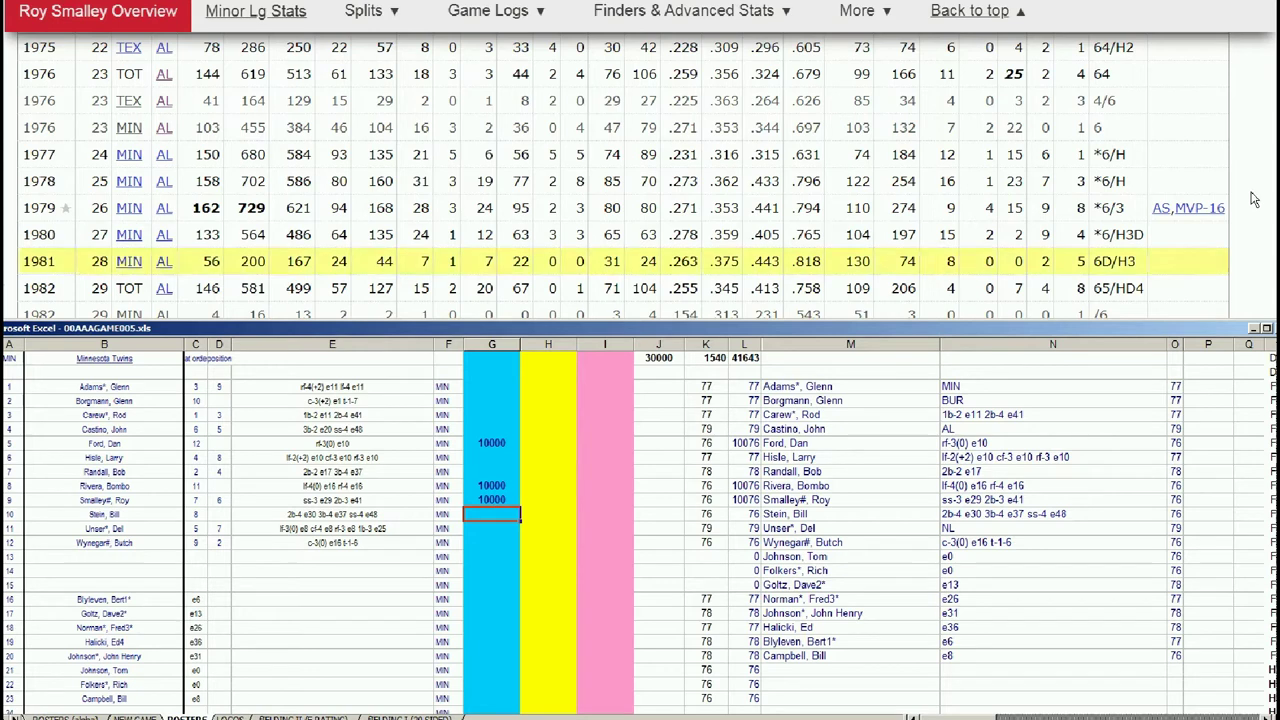
Look up Bill Stein on Baseball Reference and bring up his year-by-year batting statistics.
scroll(810, 180, up, 10)
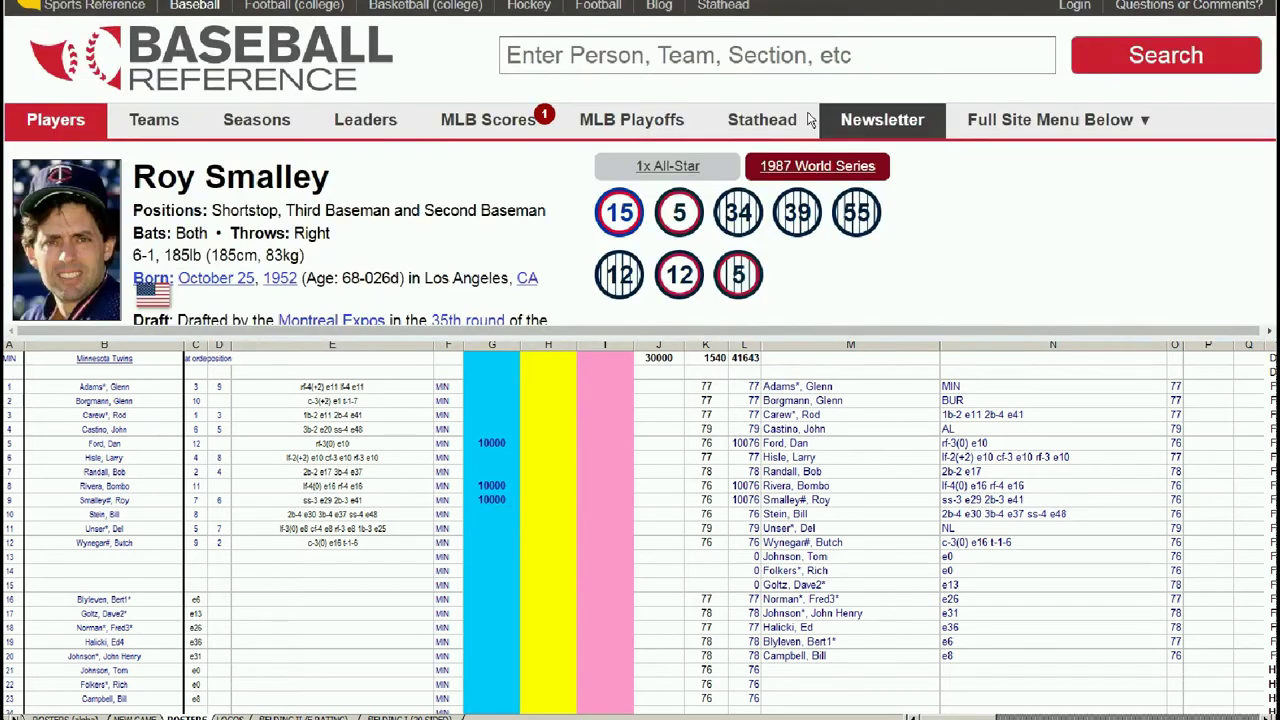
click(823, 65)
text(b)
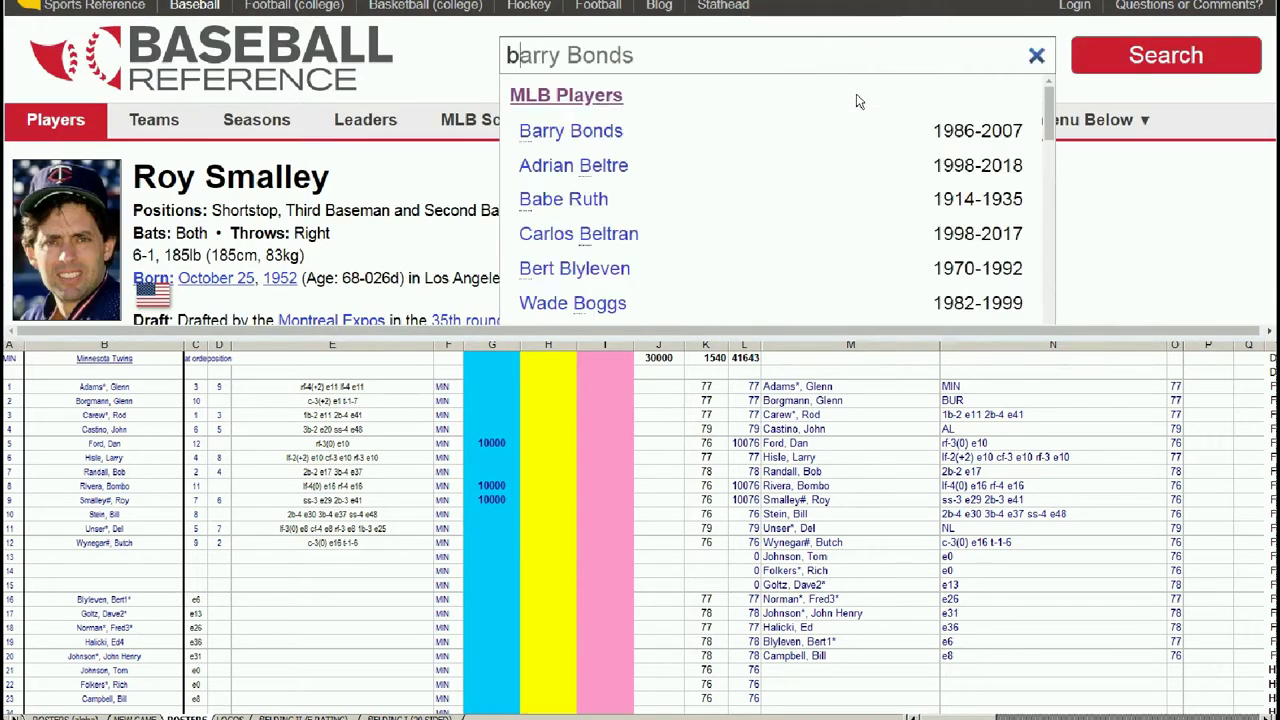
text(ill stein)
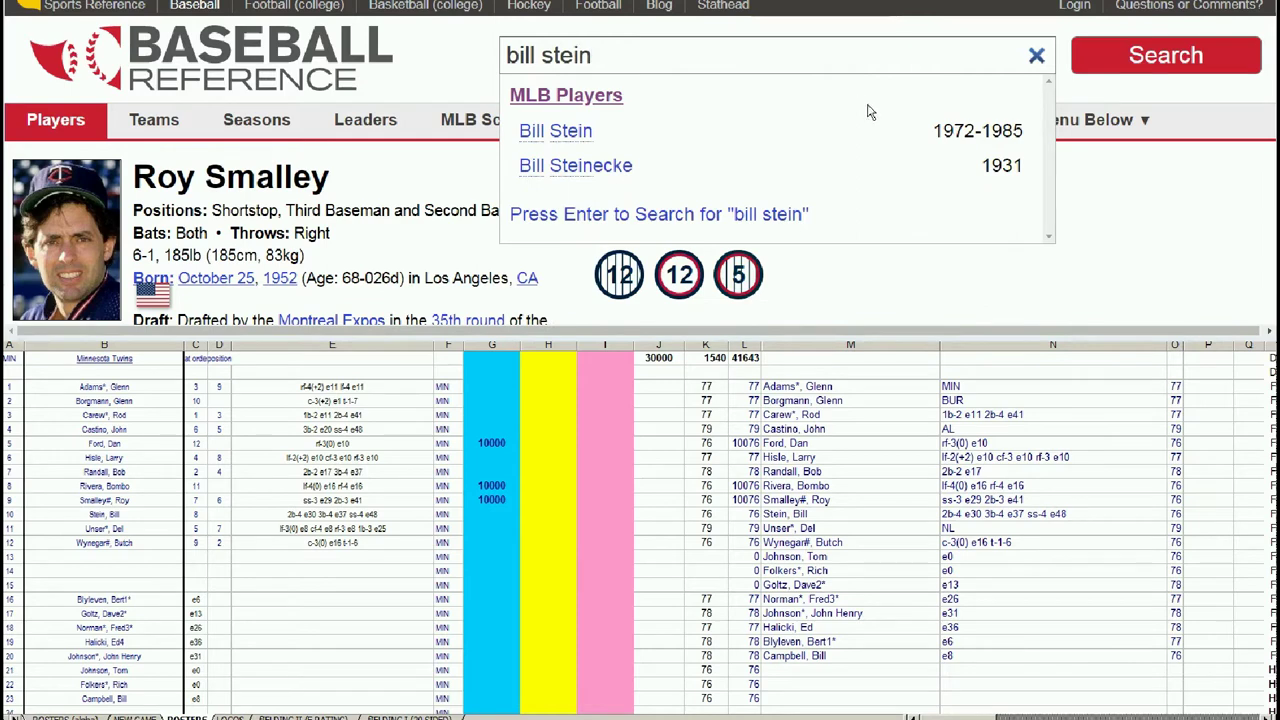
click(598, 136)
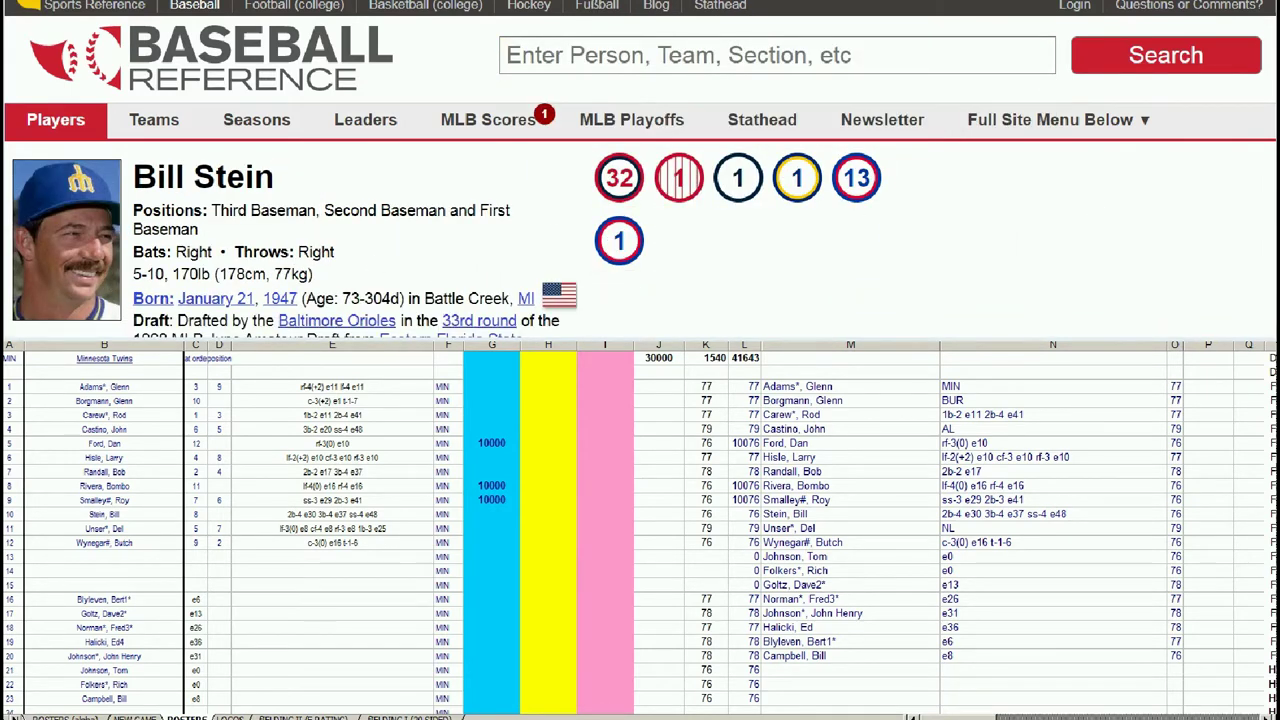
scroll(640, 170, down, 10)
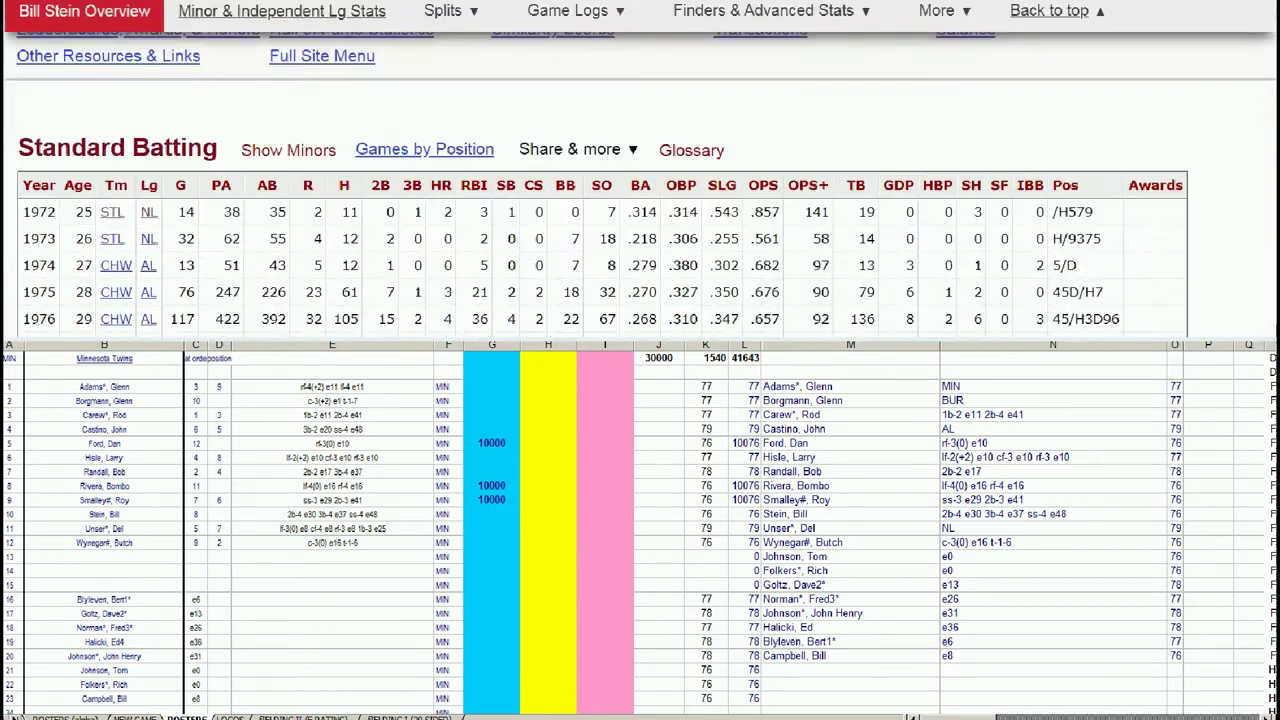
scroll(640, 170, down, 2)
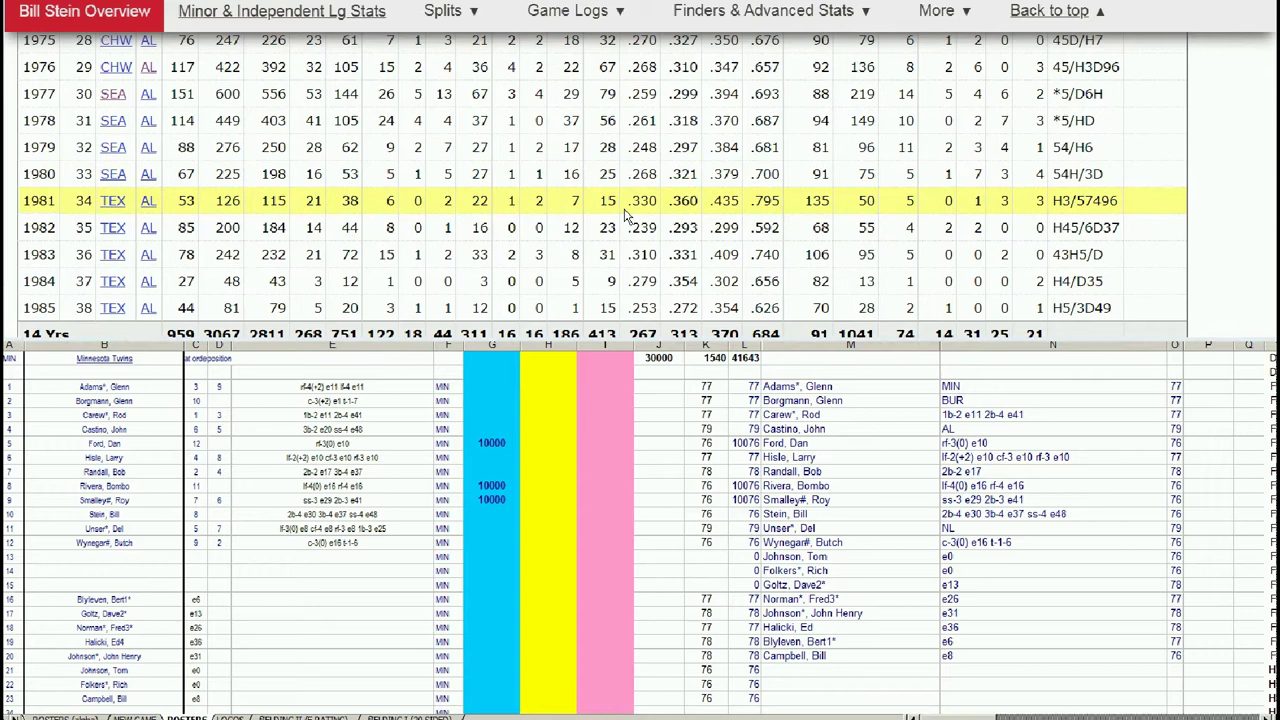
click(548, 499)
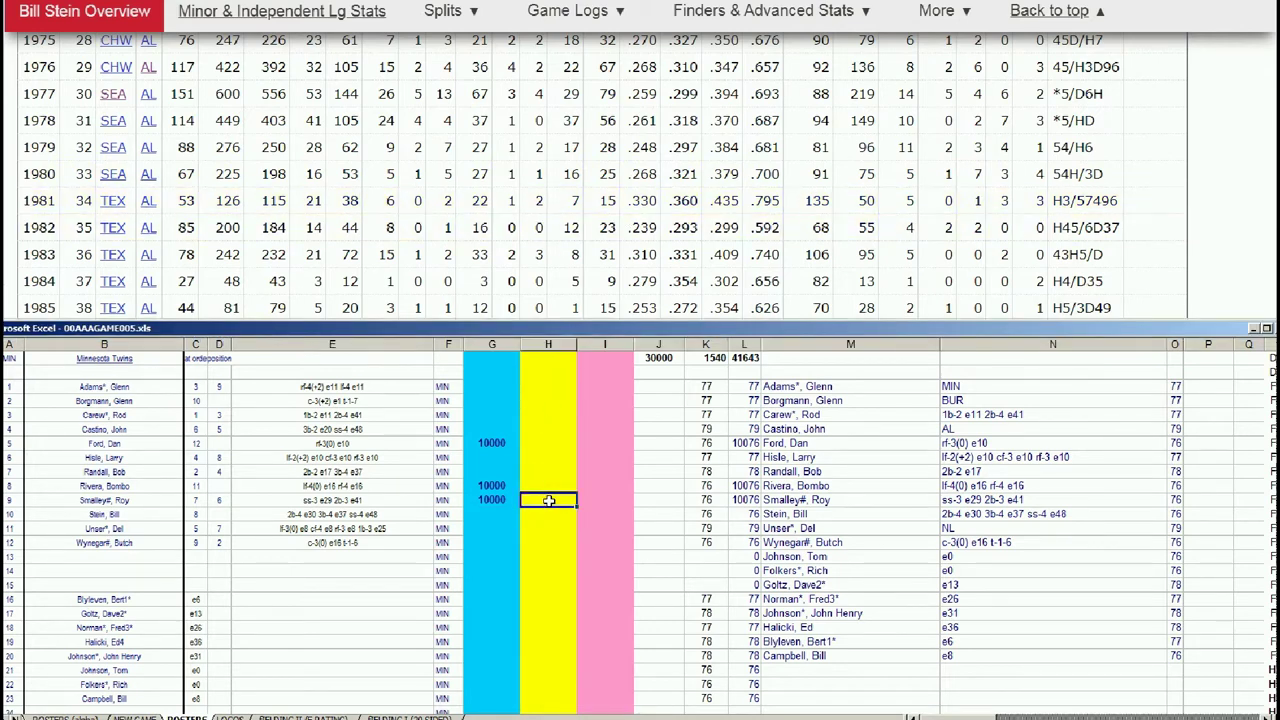
key(Down)
text(10)
key(Return)
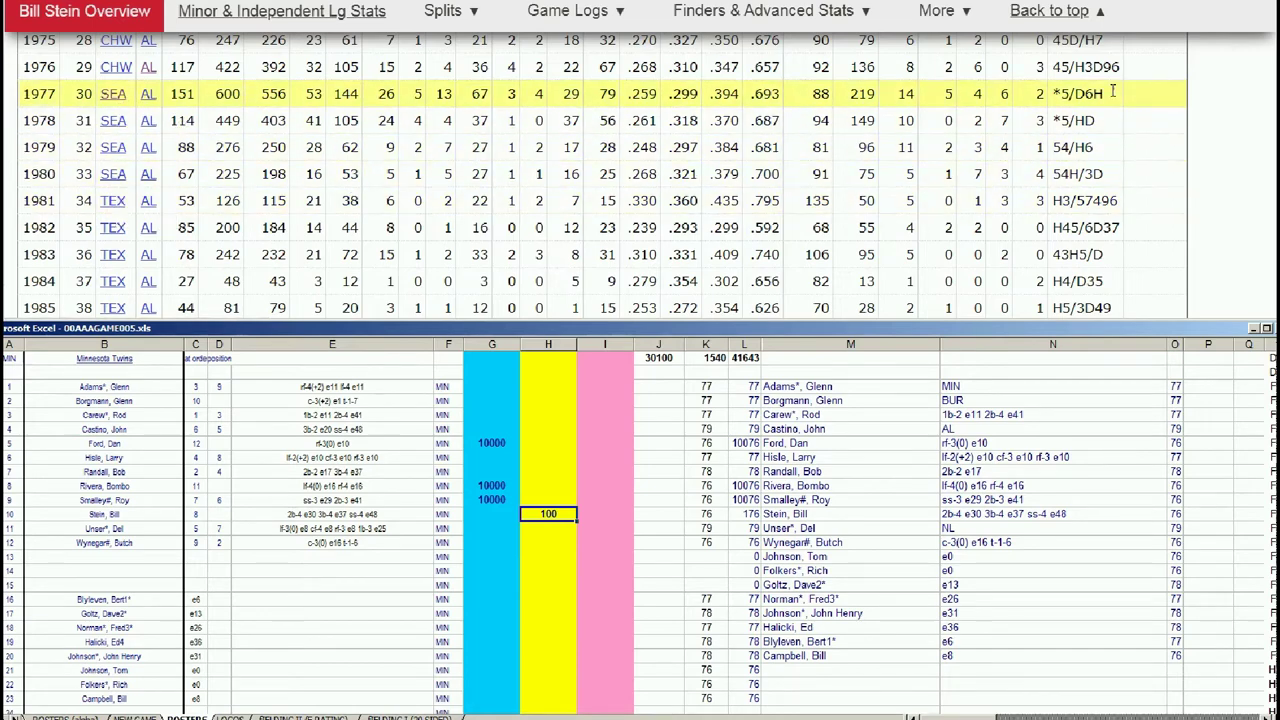
Look up Butch Wynegar on Baseball Reference and bring up his year-by-year batting statistics.
click(1049, 10)
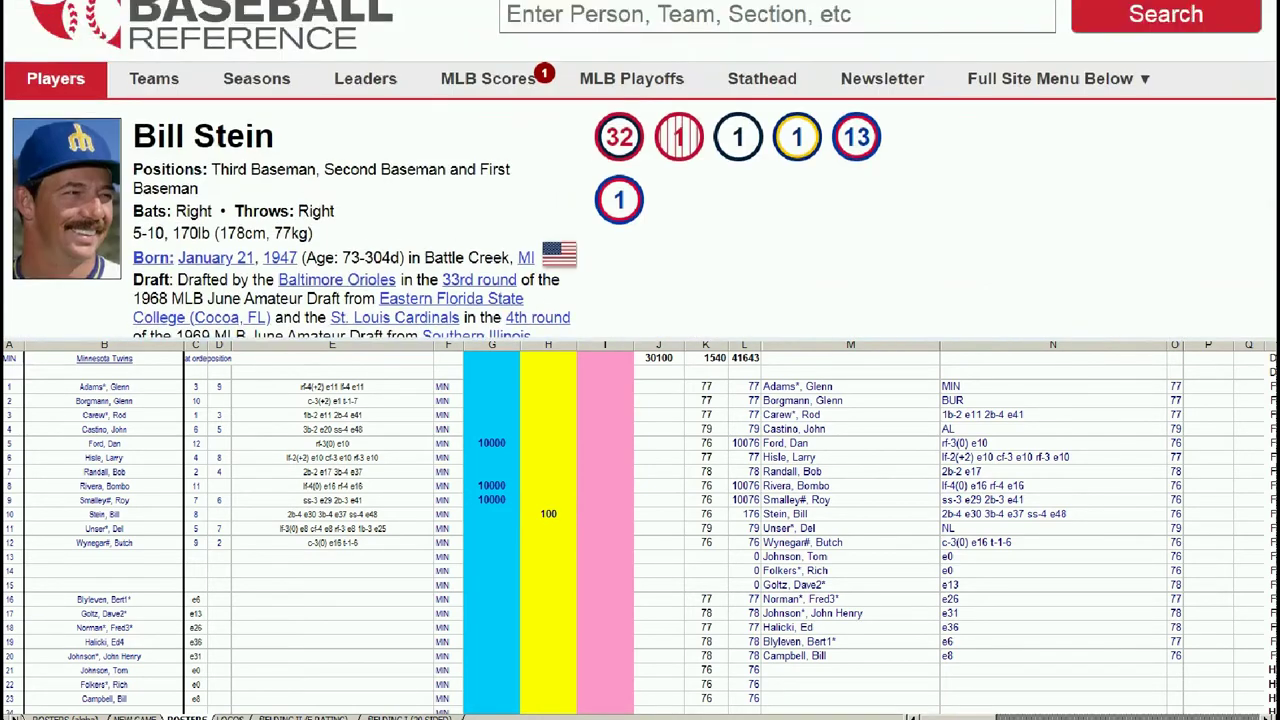
text(wynegar)
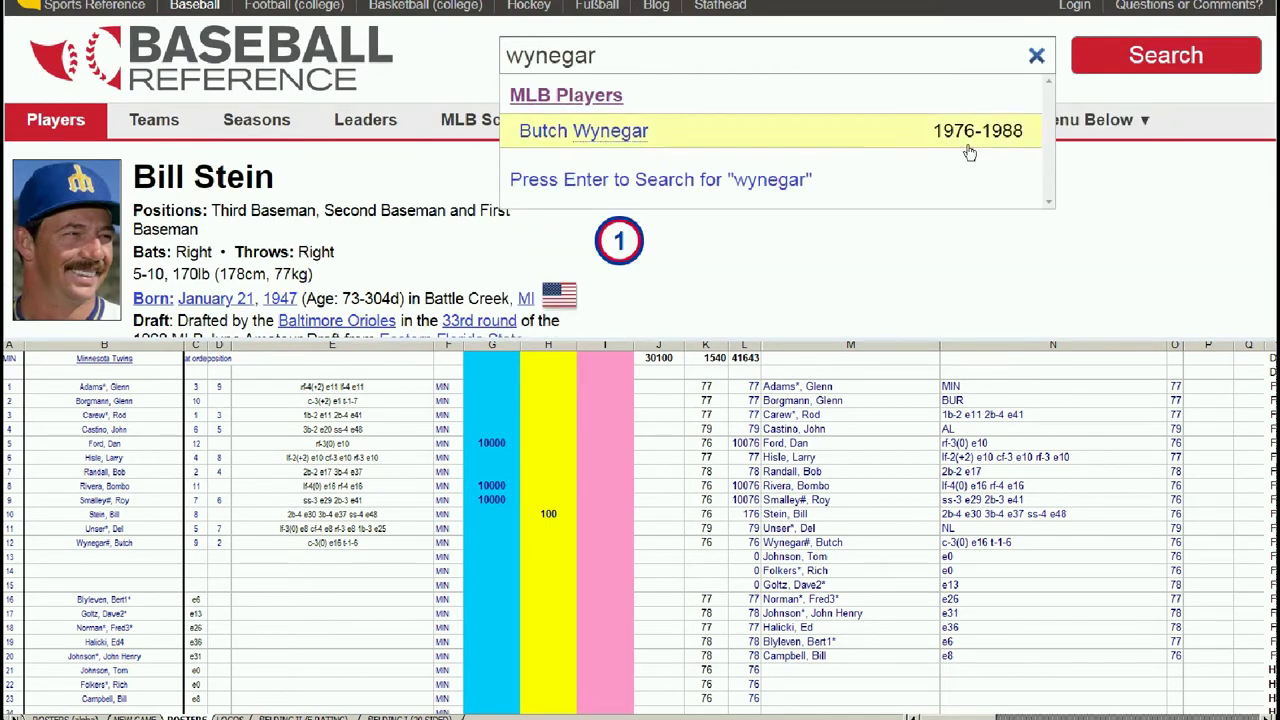
click(645, 139)
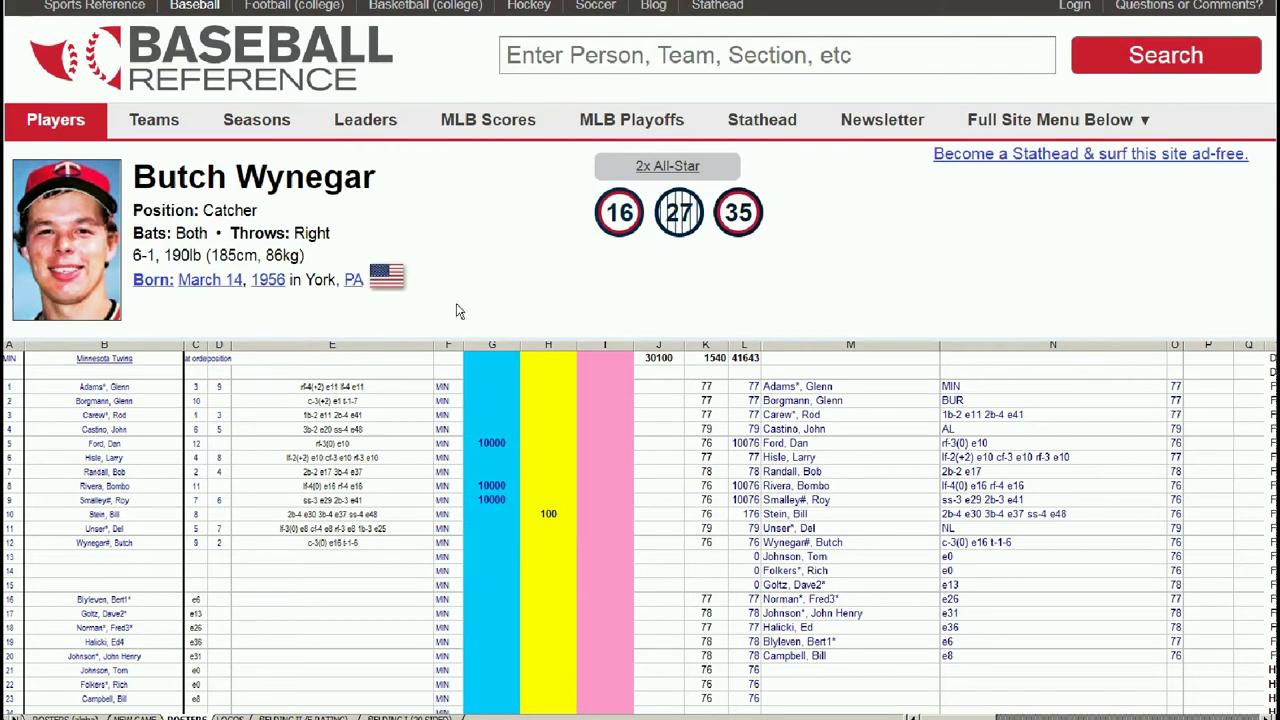
scroll(640, 163, down, 10)
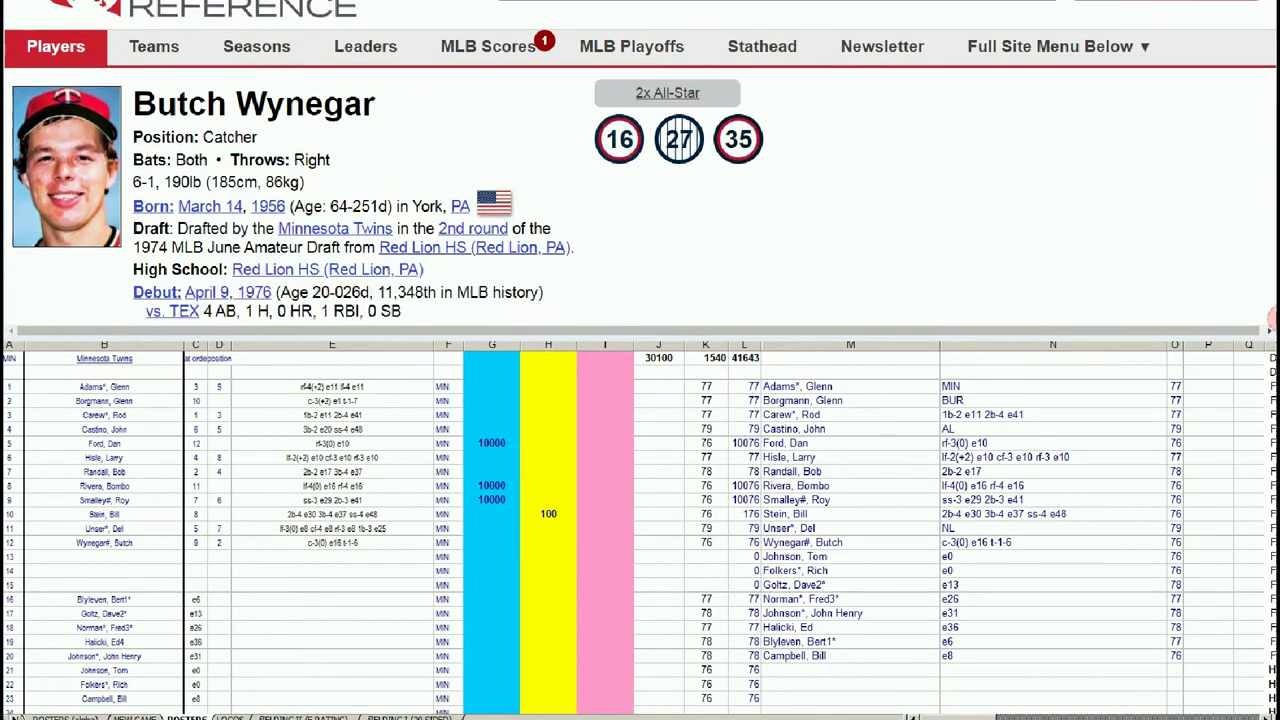
scroll(640, 178, down, 3)
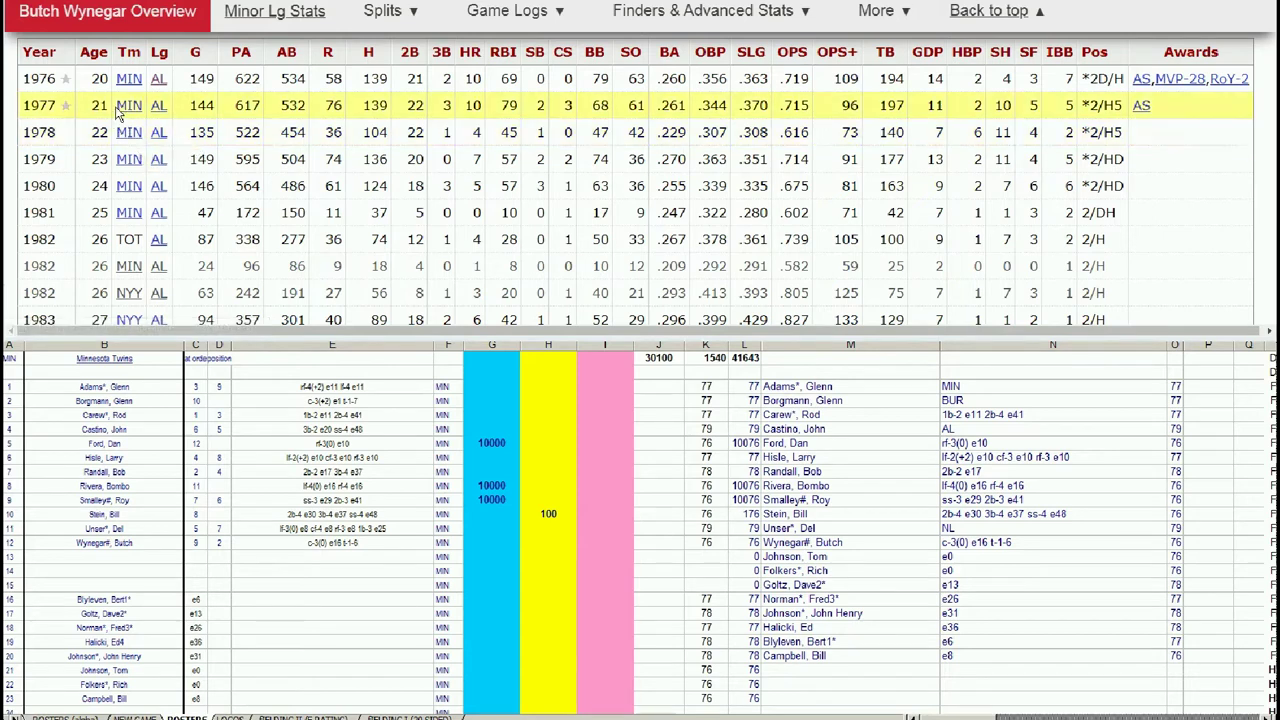
In the Excel roster, enter 10000 in the blue column G for Wynegar, Butch.
click(486, 560)
click(490, 542)
text(10000)
key(Return)
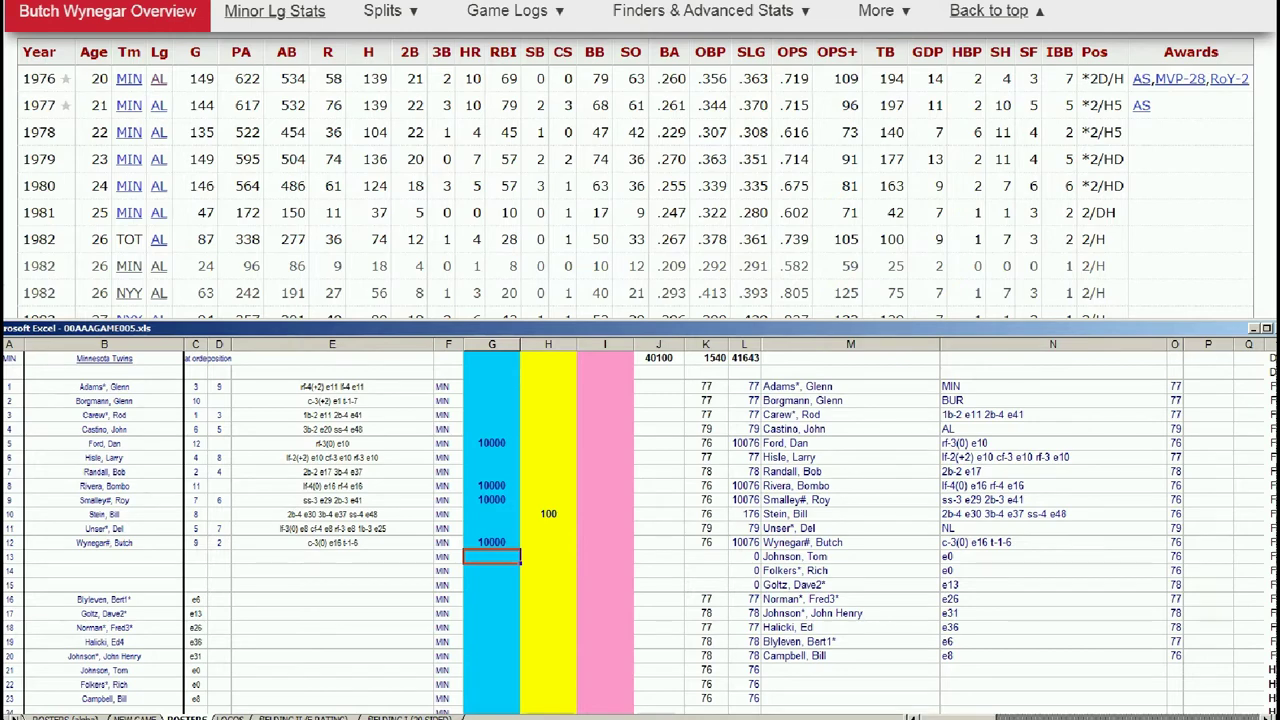
Look up Rich Folkers on Baseball Reference and bring up his year-by-year pitching statistics.
drag(1271, 72, 1272, 34)
click(981, 57)
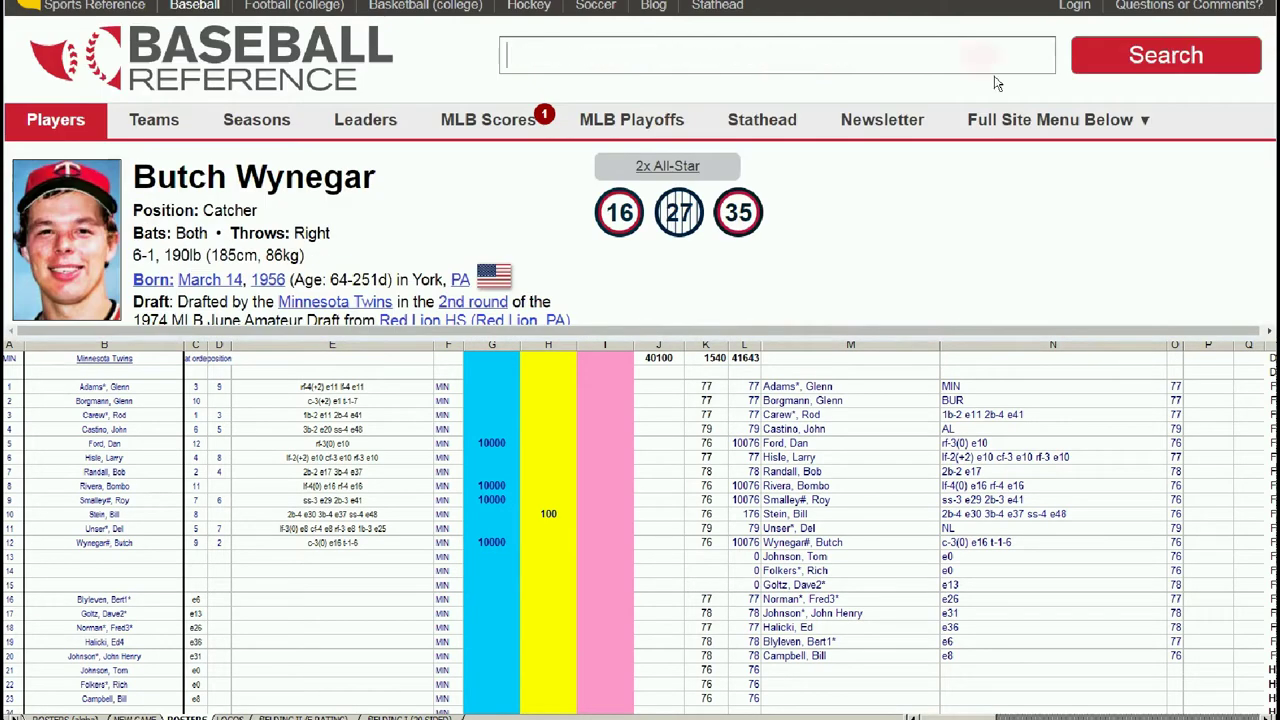
text(folkers)
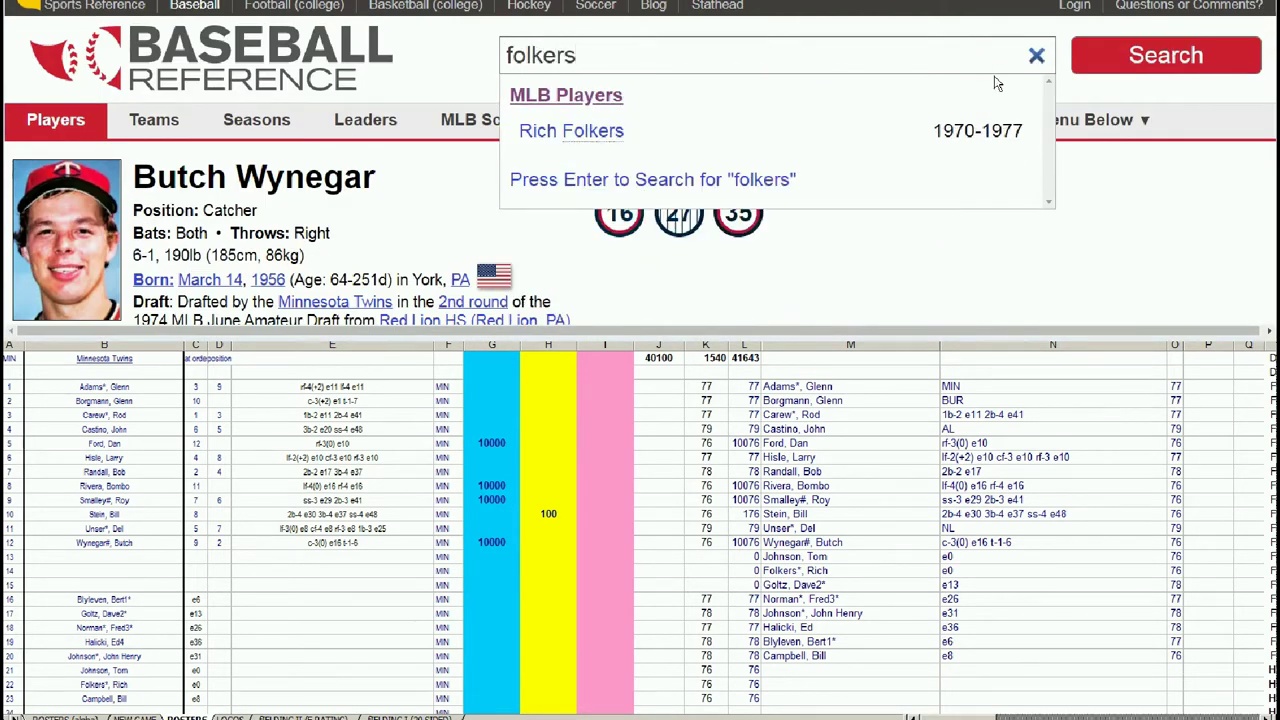
click(606, 130)
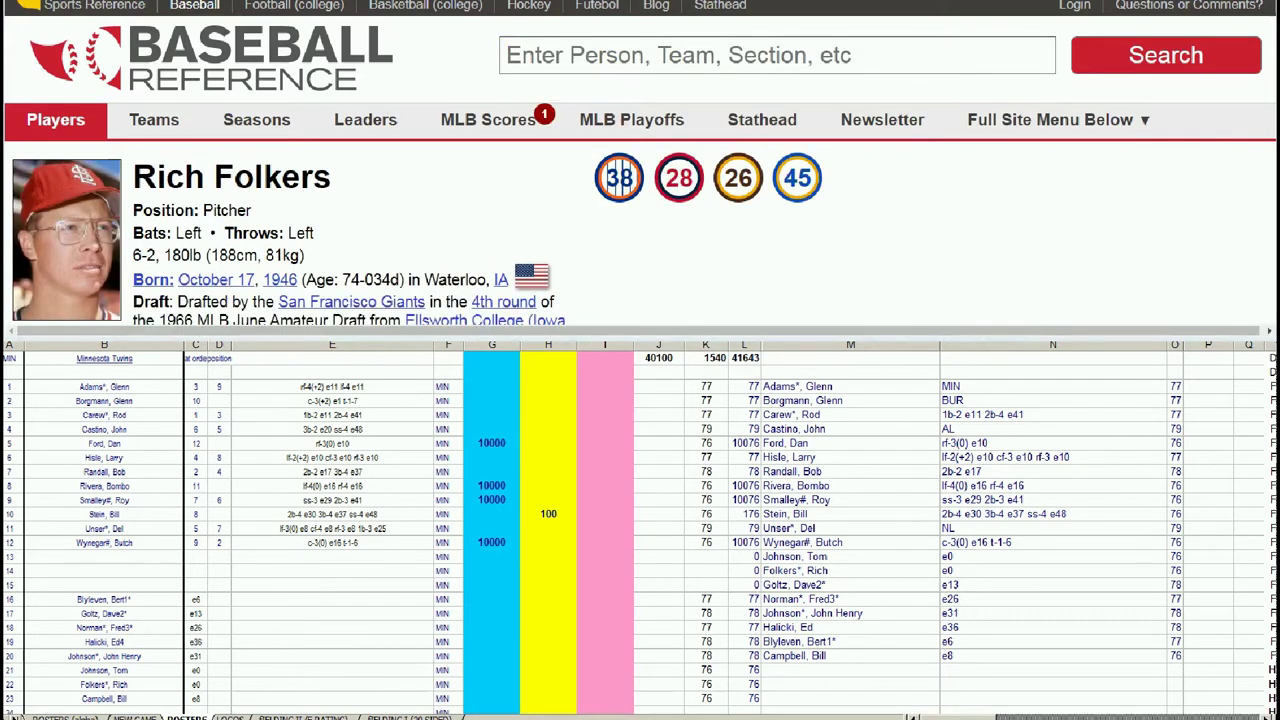
scroll(640, 165, down, 10)
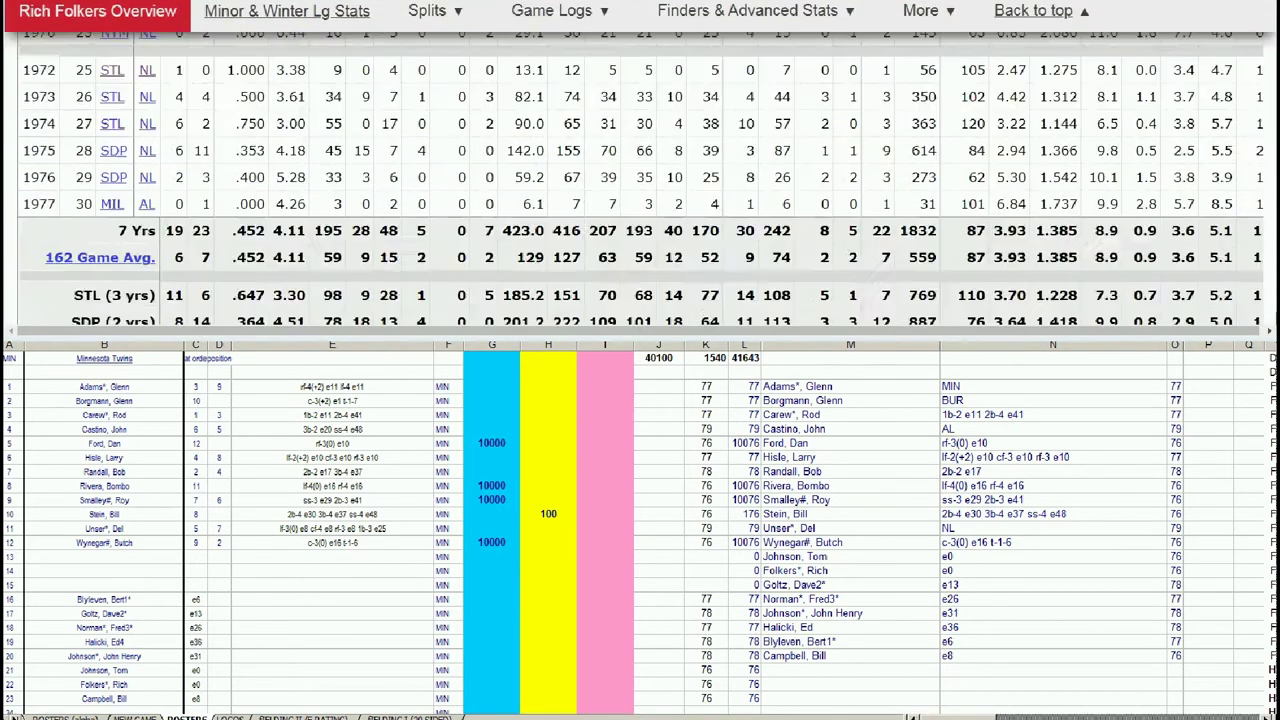
scroll(430, 110, down, 2)
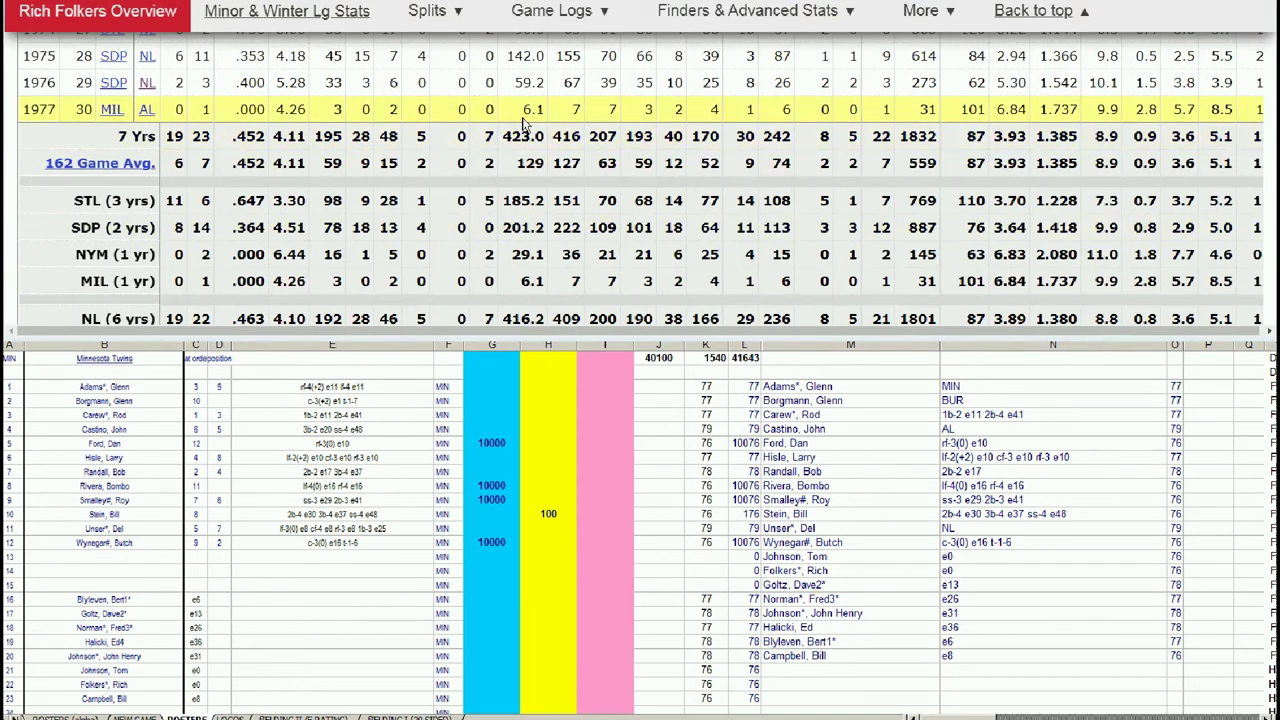
click(622, 555)
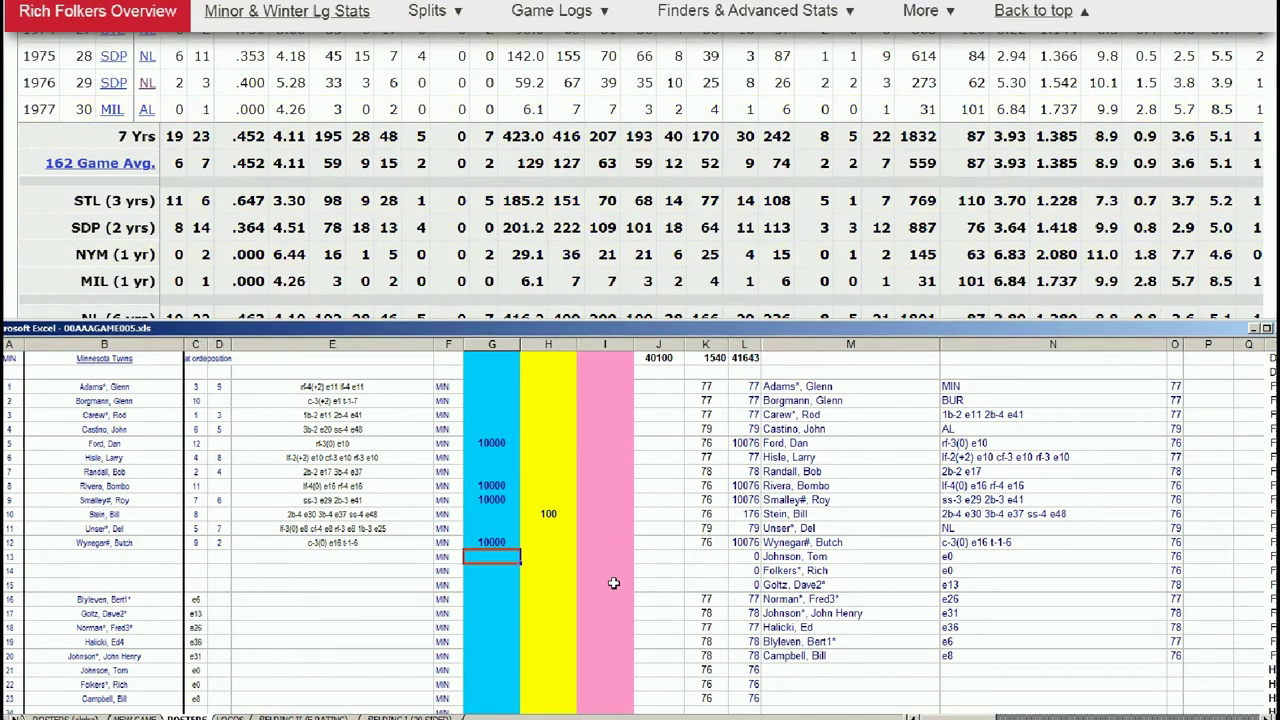
click(612, 585)
key(Down)
key(Down)
key(Down)
key(Down)
key(Down)
key(Down)
key(Down)
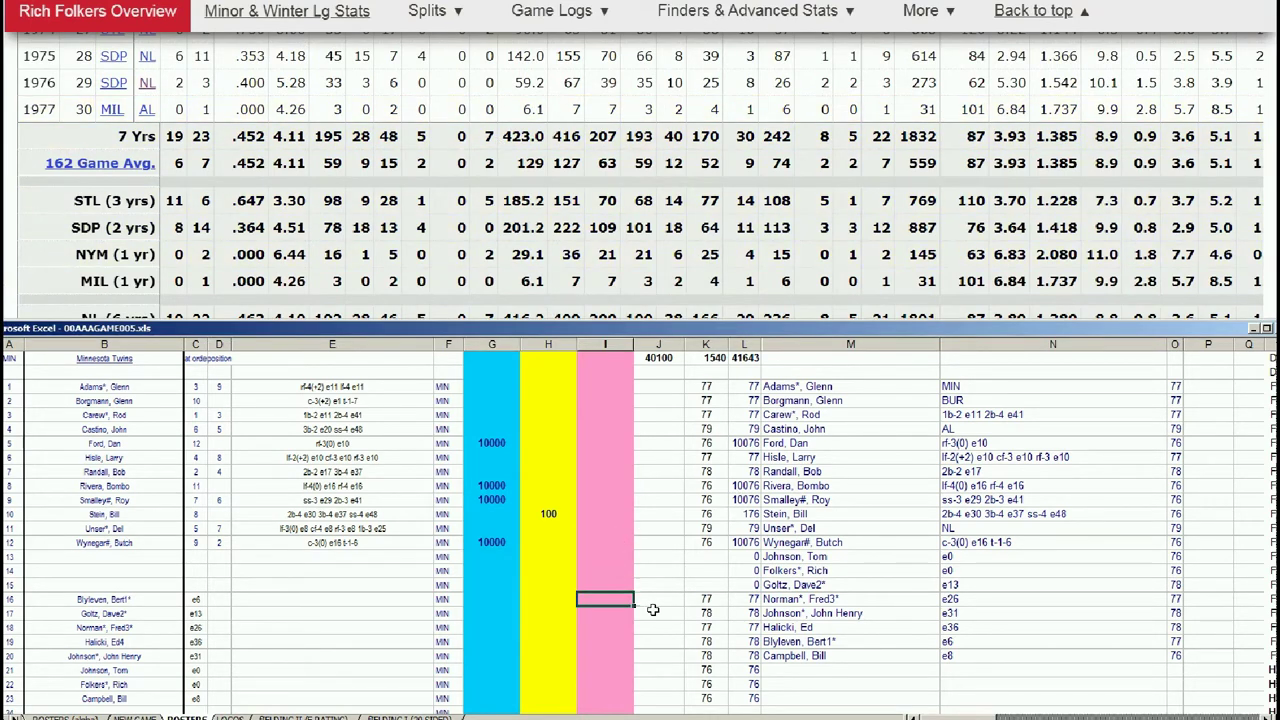
text(1)
key(Return)
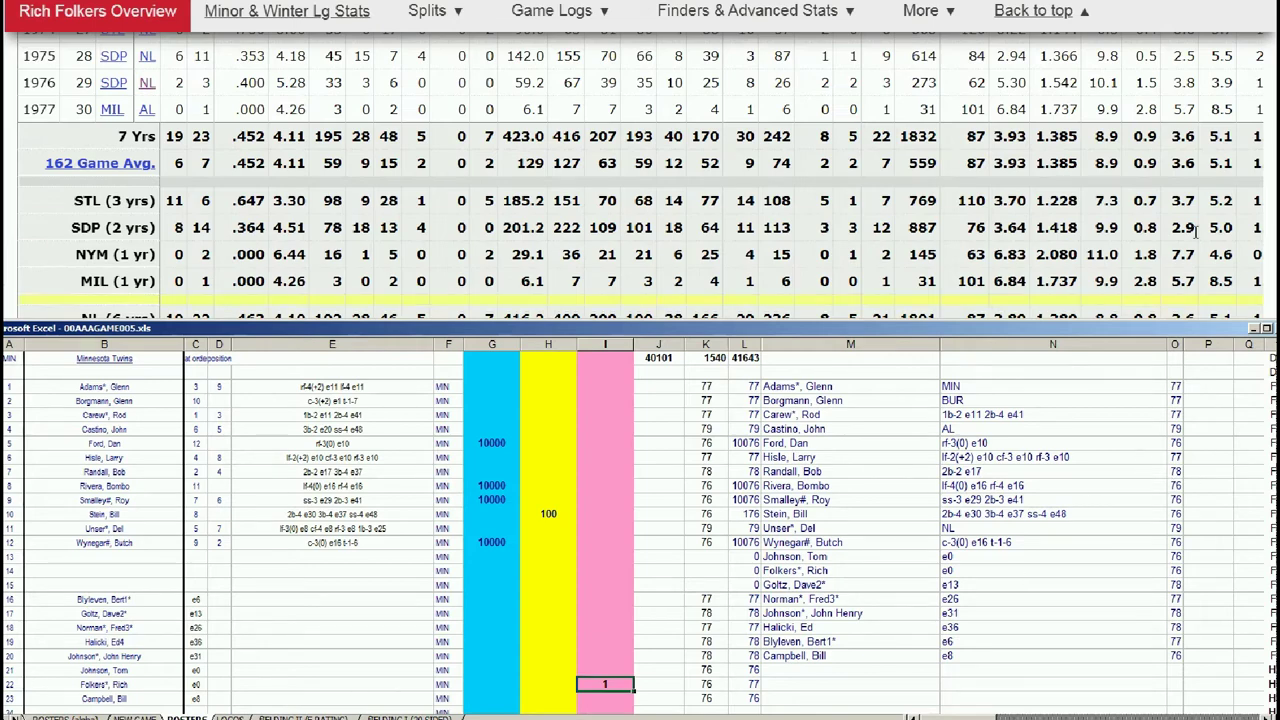
Look up Tom Johnson on Baseball Reference and bring up his year-by-year pitching statistics.
click(1226, 131)
scroll(1226, 131, up, 3)
scroll(640, 163, up, 5)
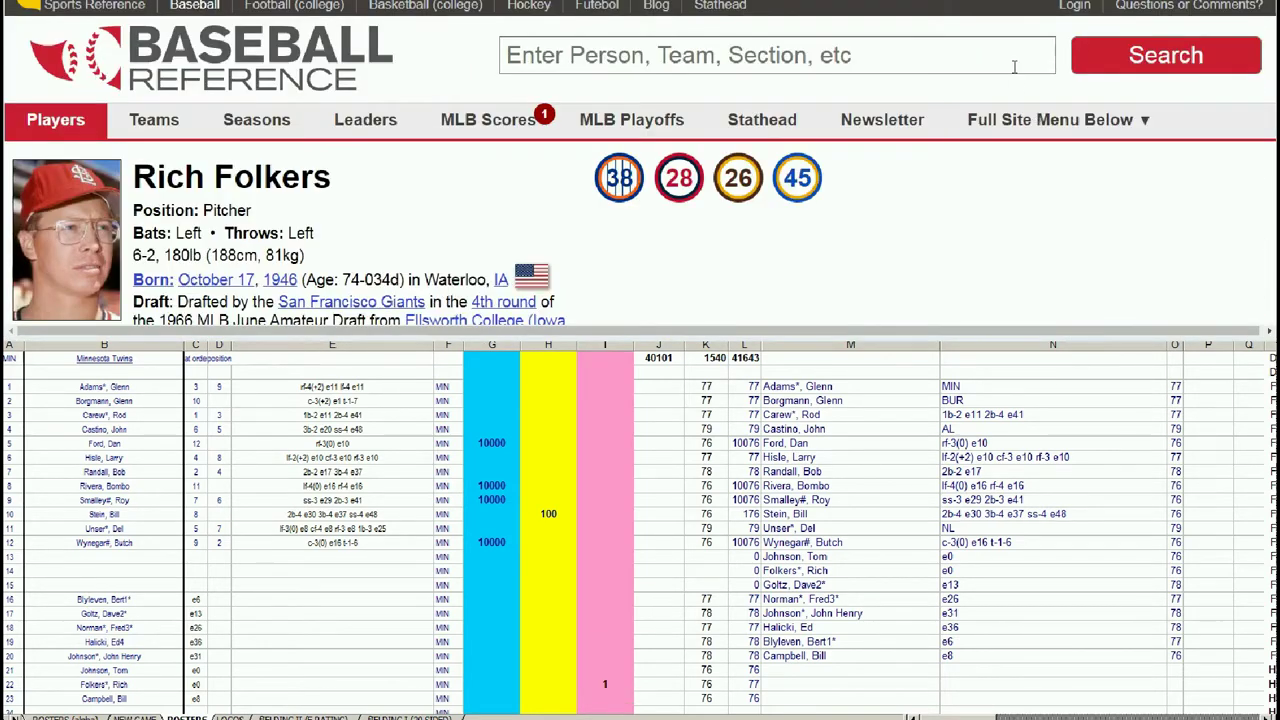
click(1015, 60)
text(tom john)
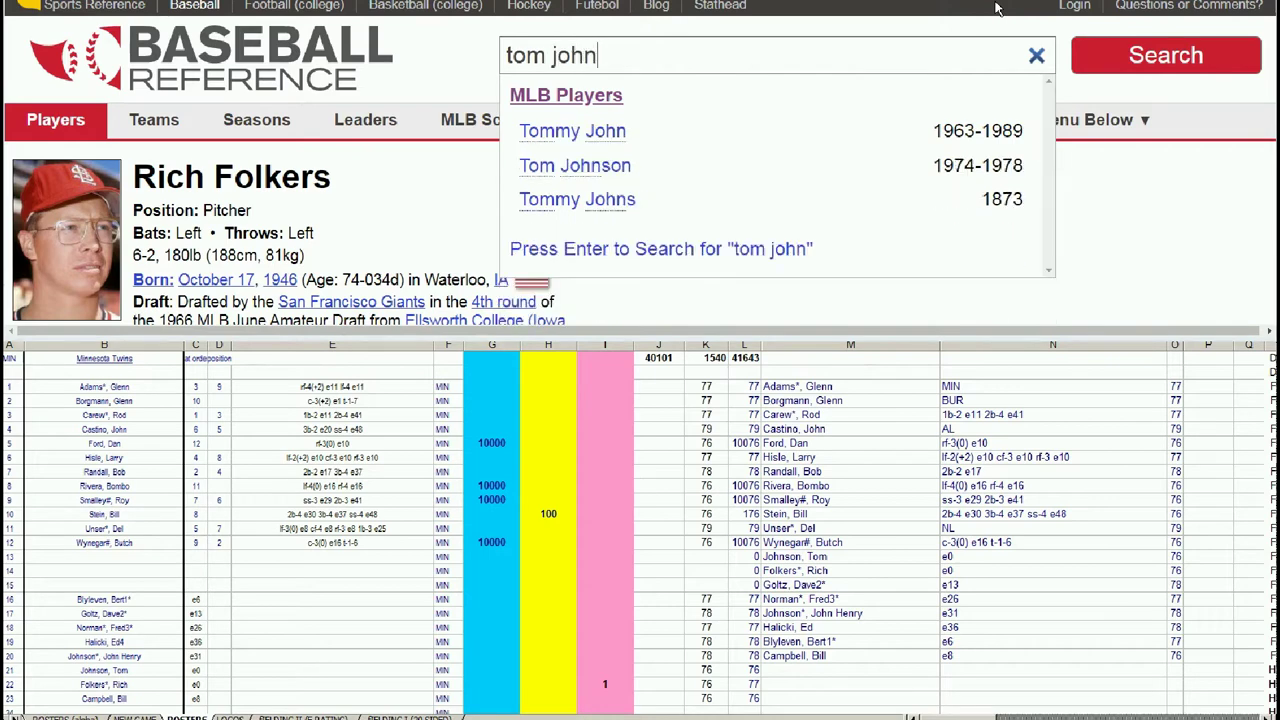
click(594, 176)
click(56, 119)
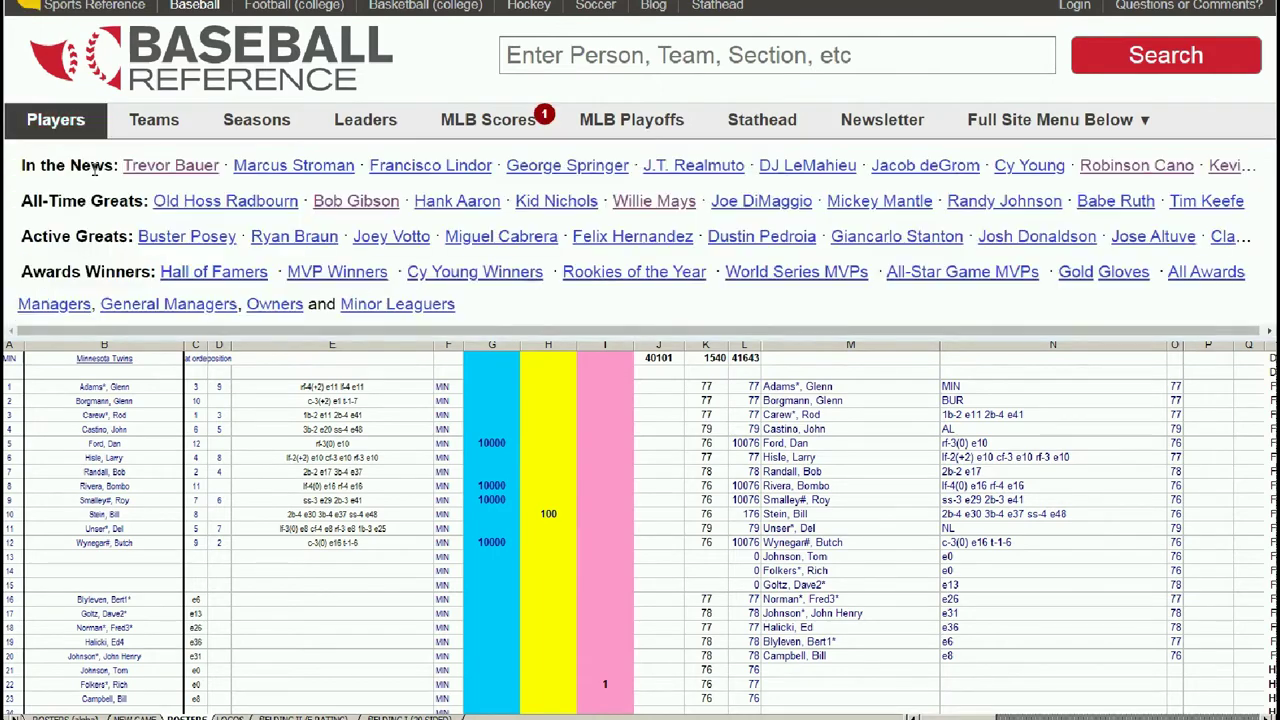
key(alt+Left)
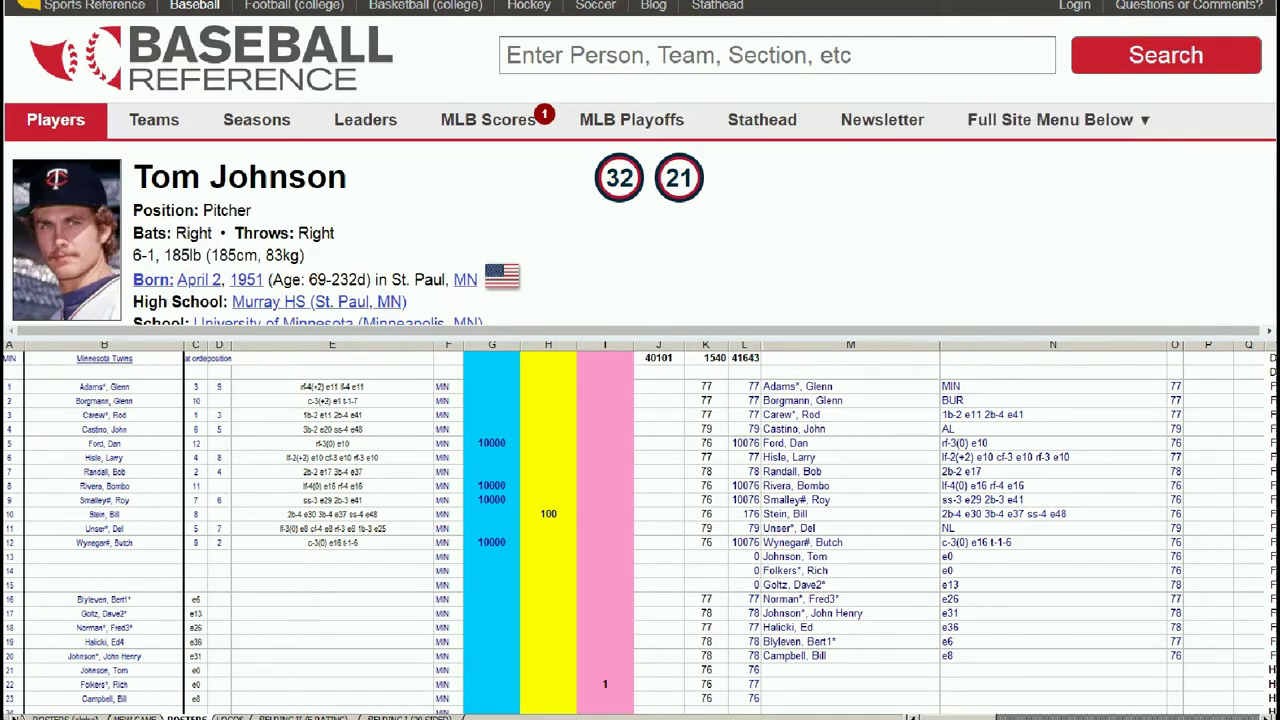
scroll(640, 165, down, 10)
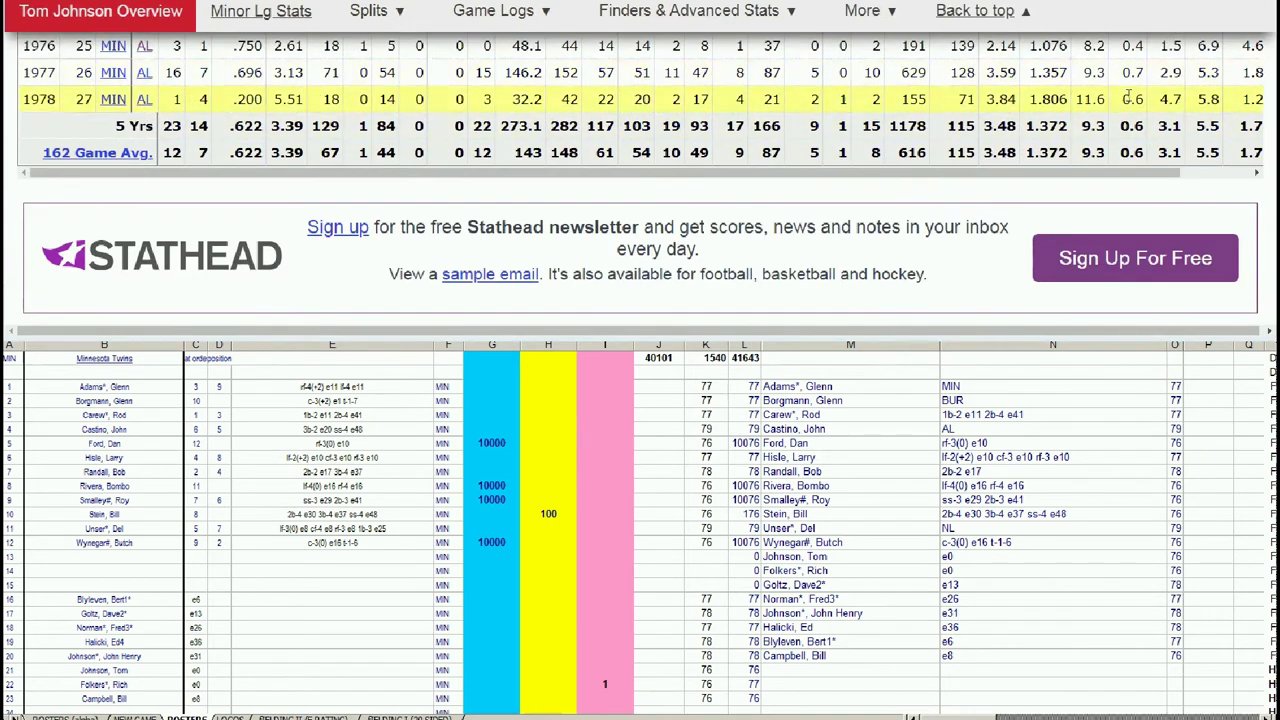
scroll(527, 110, up, 1)
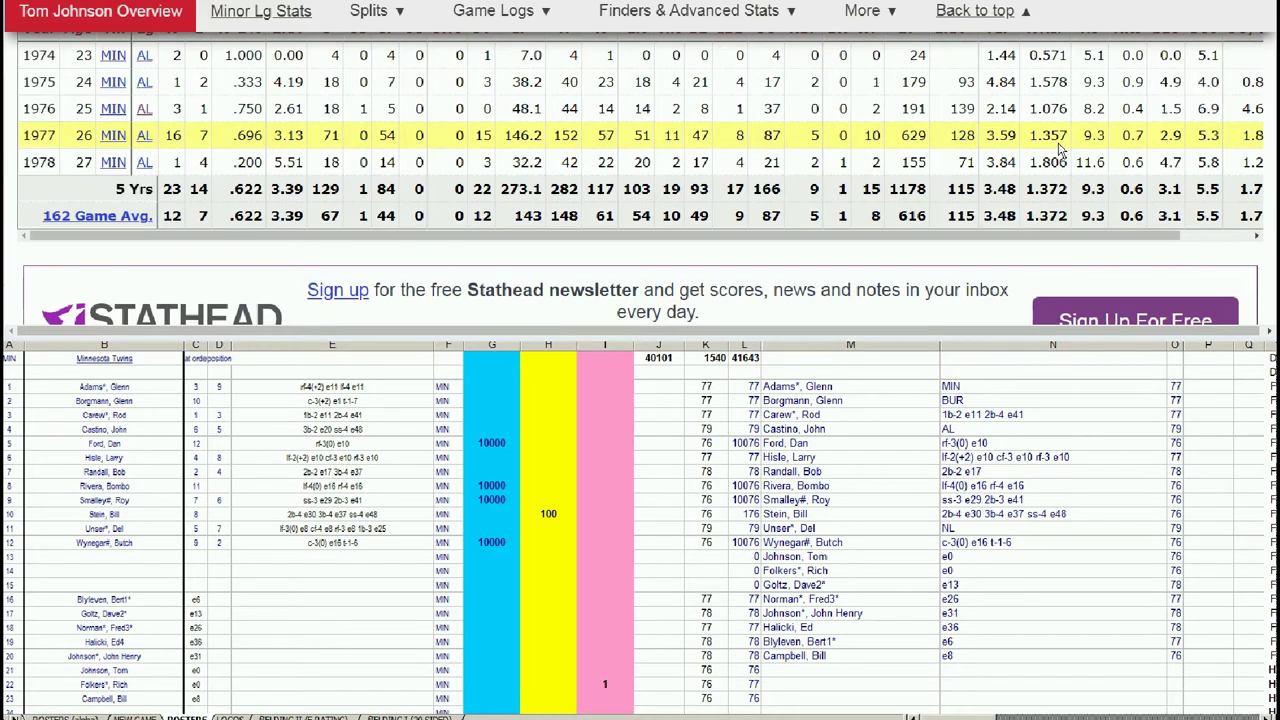
key(alt+Tab)
click(491, 641)
key(Down)
key(Down)
text(10000)
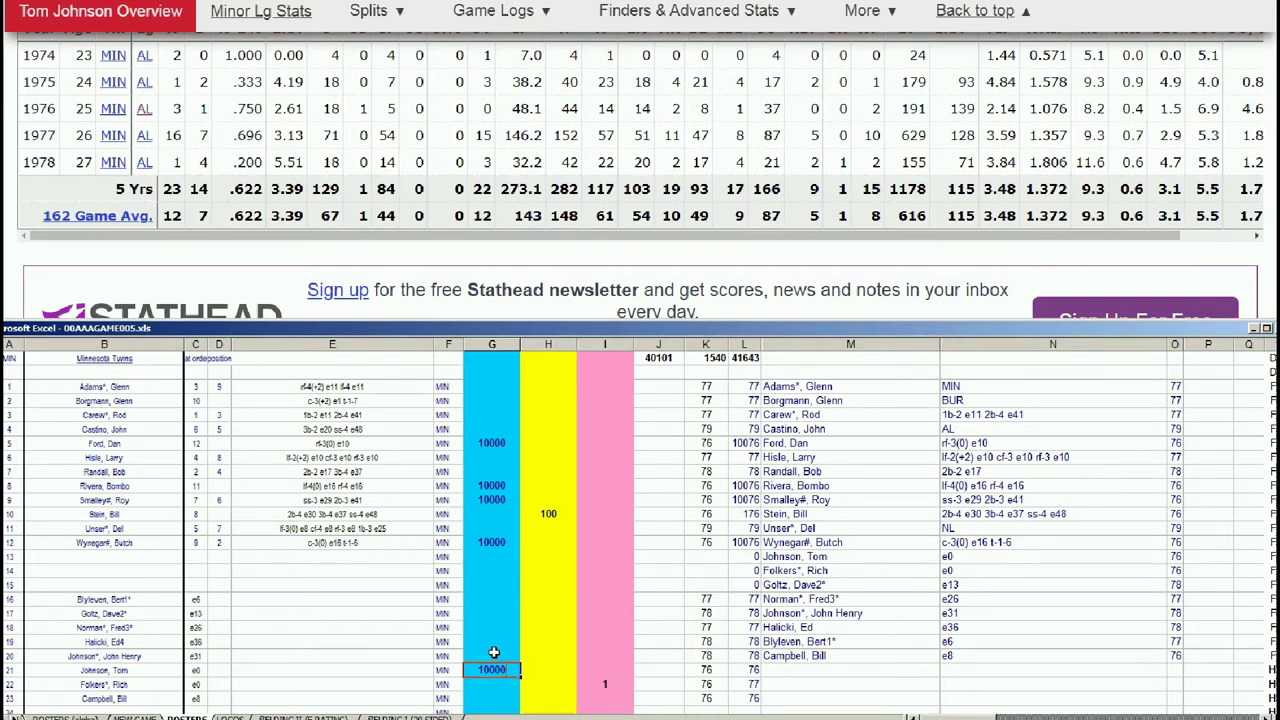
key(Return)
Look up Bill Campbell on Baseball Reference and bring up his year-by-year pitching statistics.
click(975, 10)
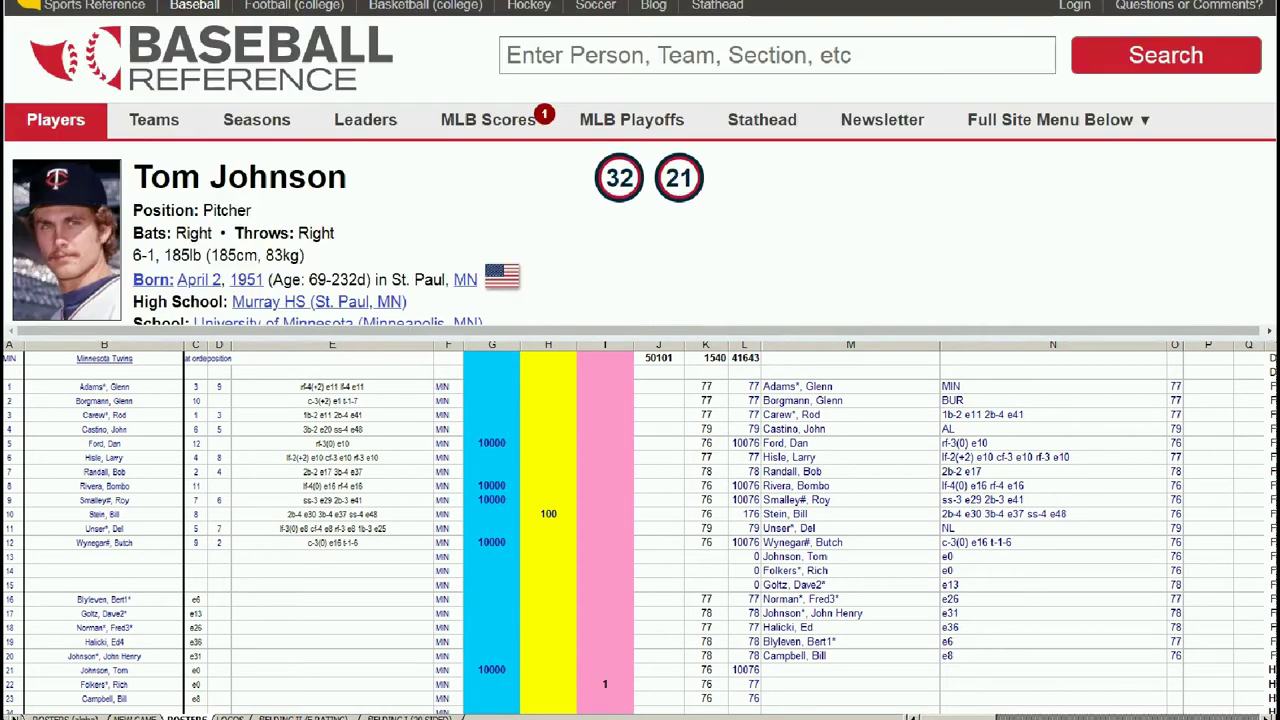
click(990, 57)
text(camp)
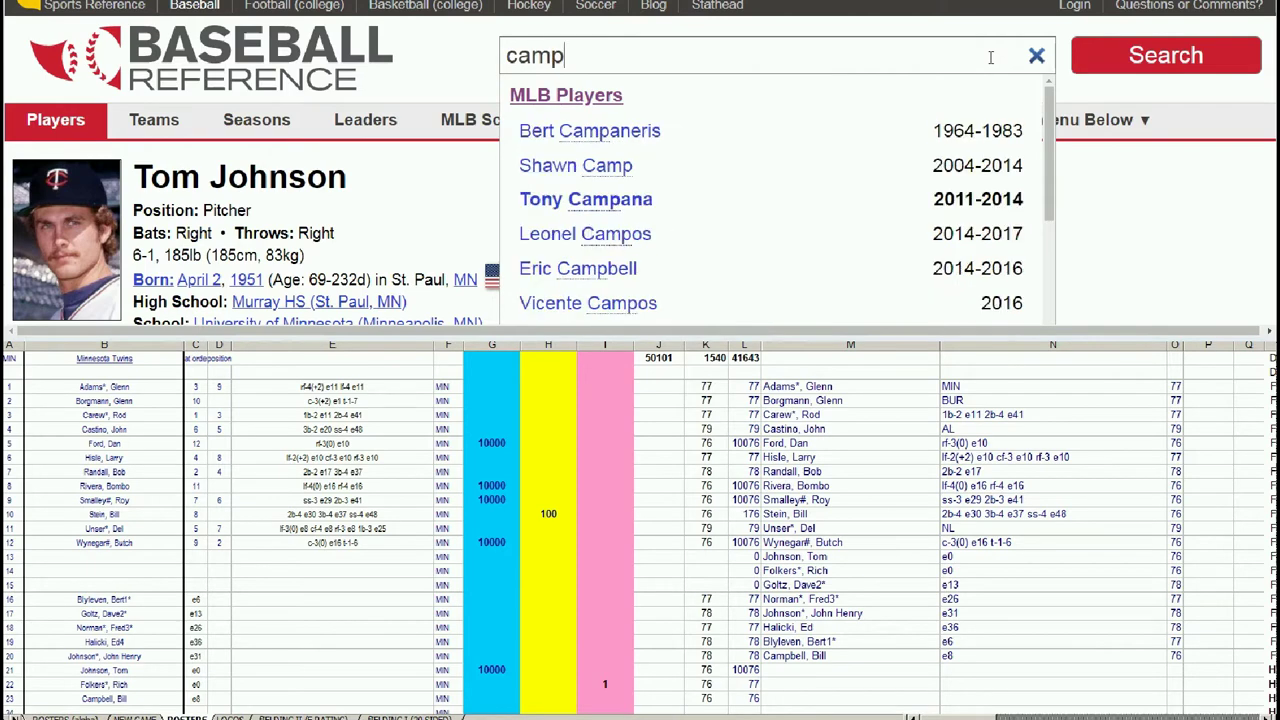
text(bell)
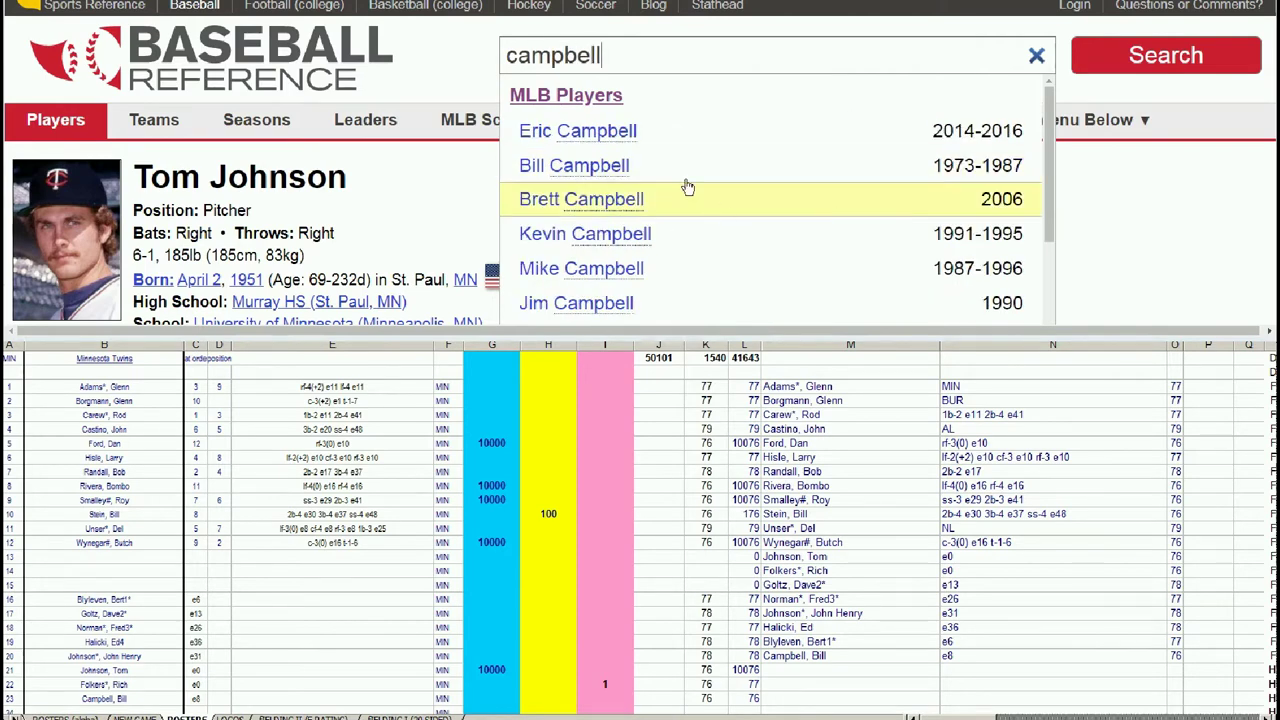
click(628, 165)
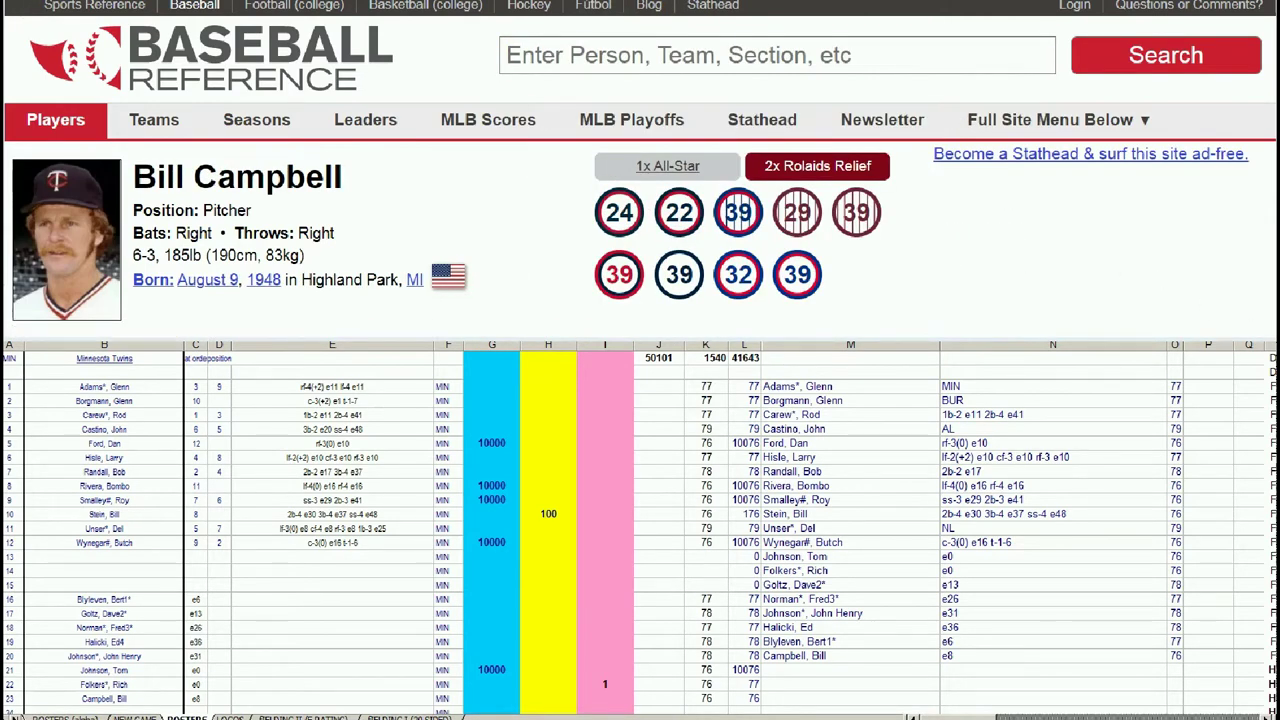
scroll(640, 165, down, 10)
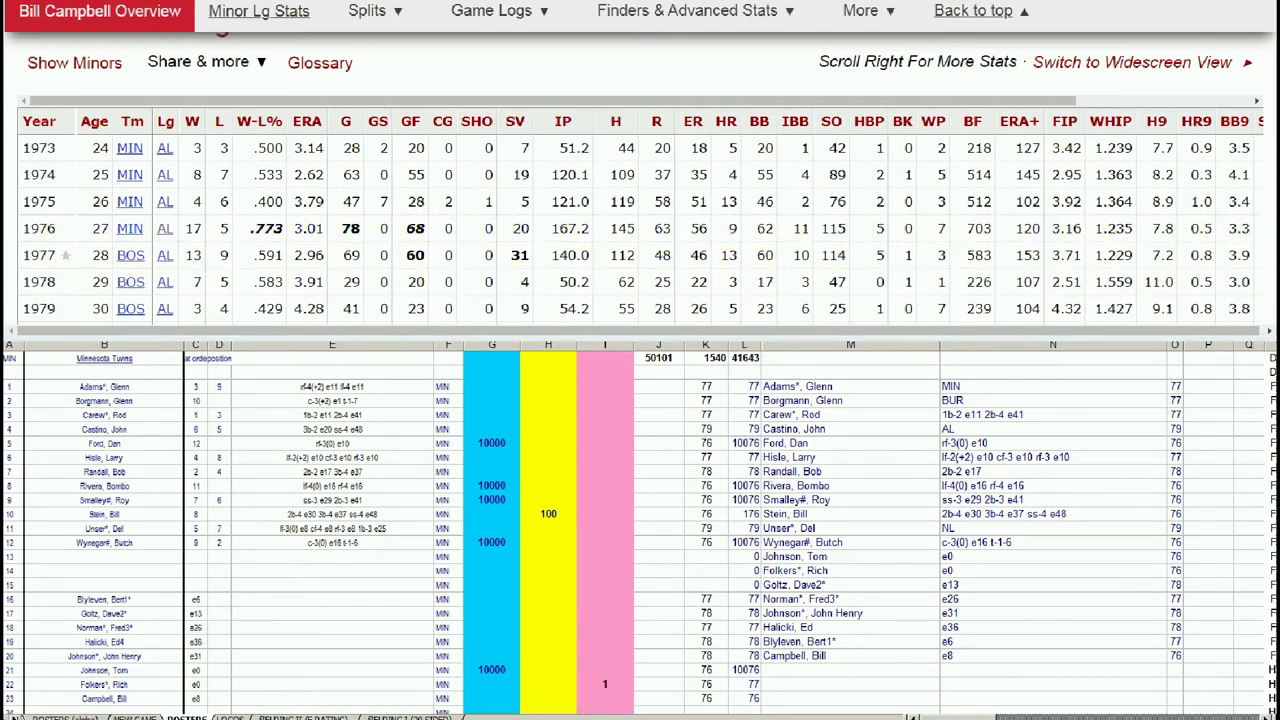
scroll(113, 312, down, 2)
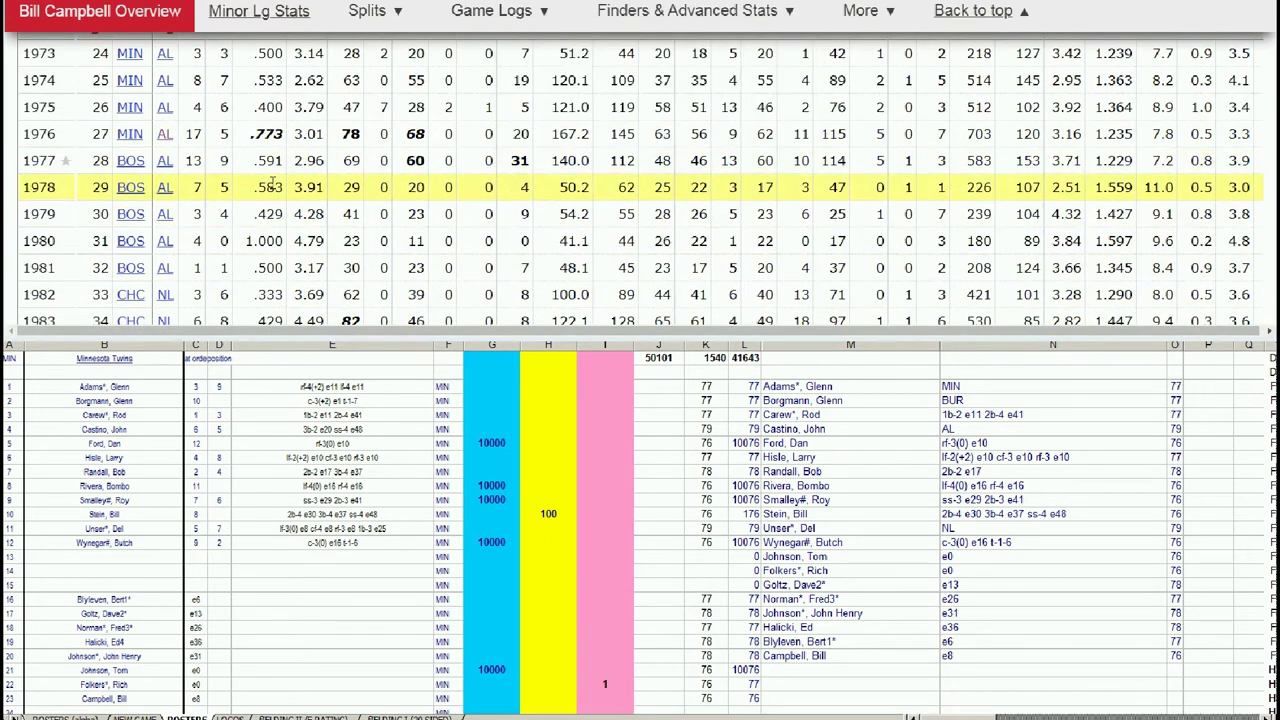
mouse_move(310, 162)
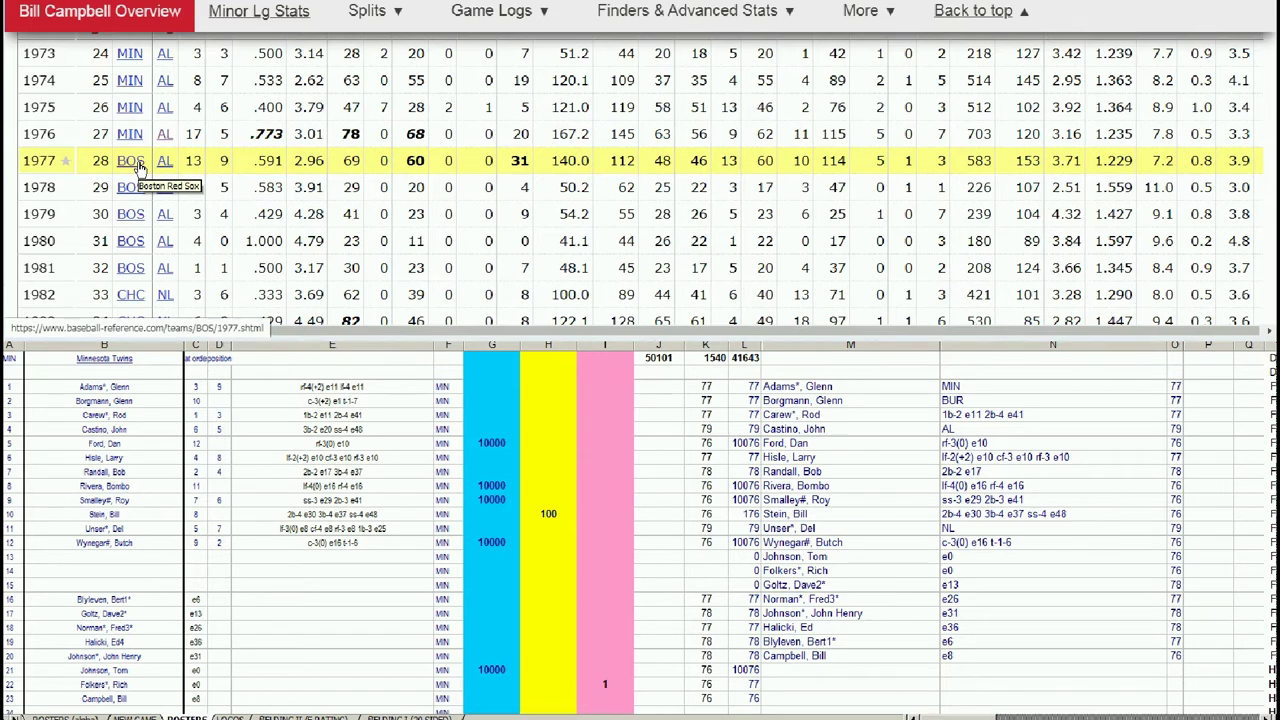
click(544, 660)
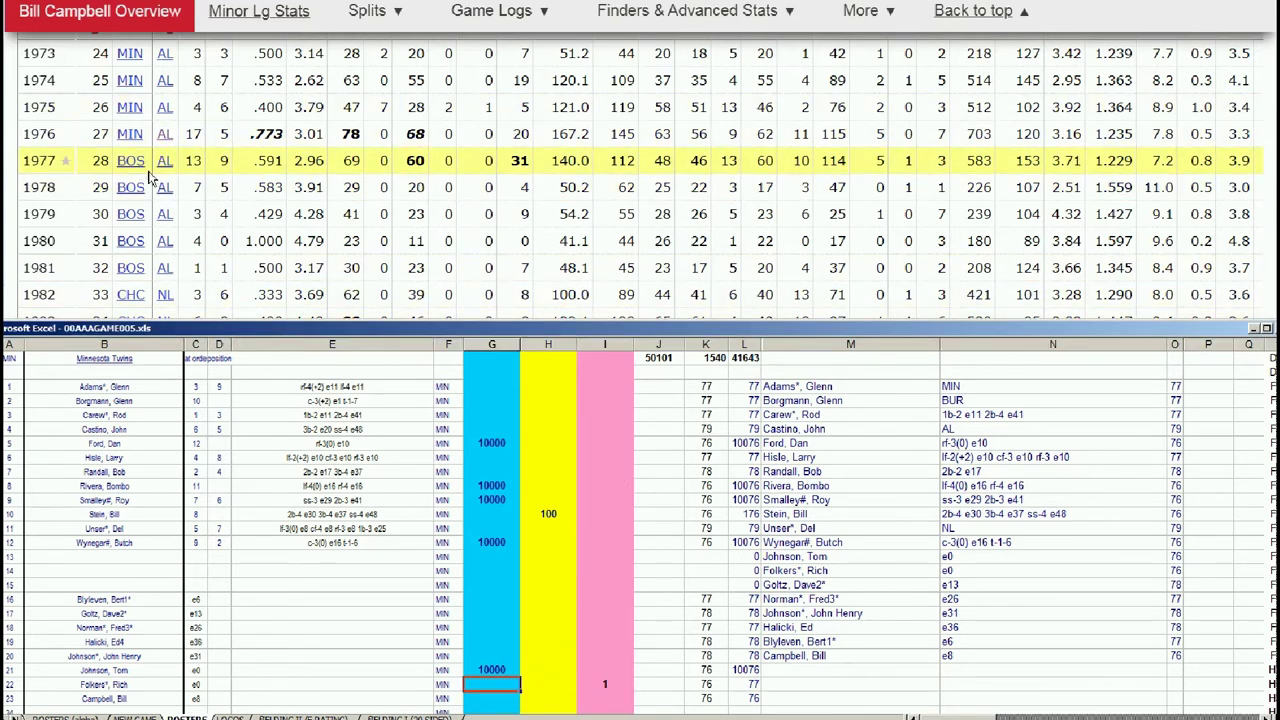
click(556, 645)
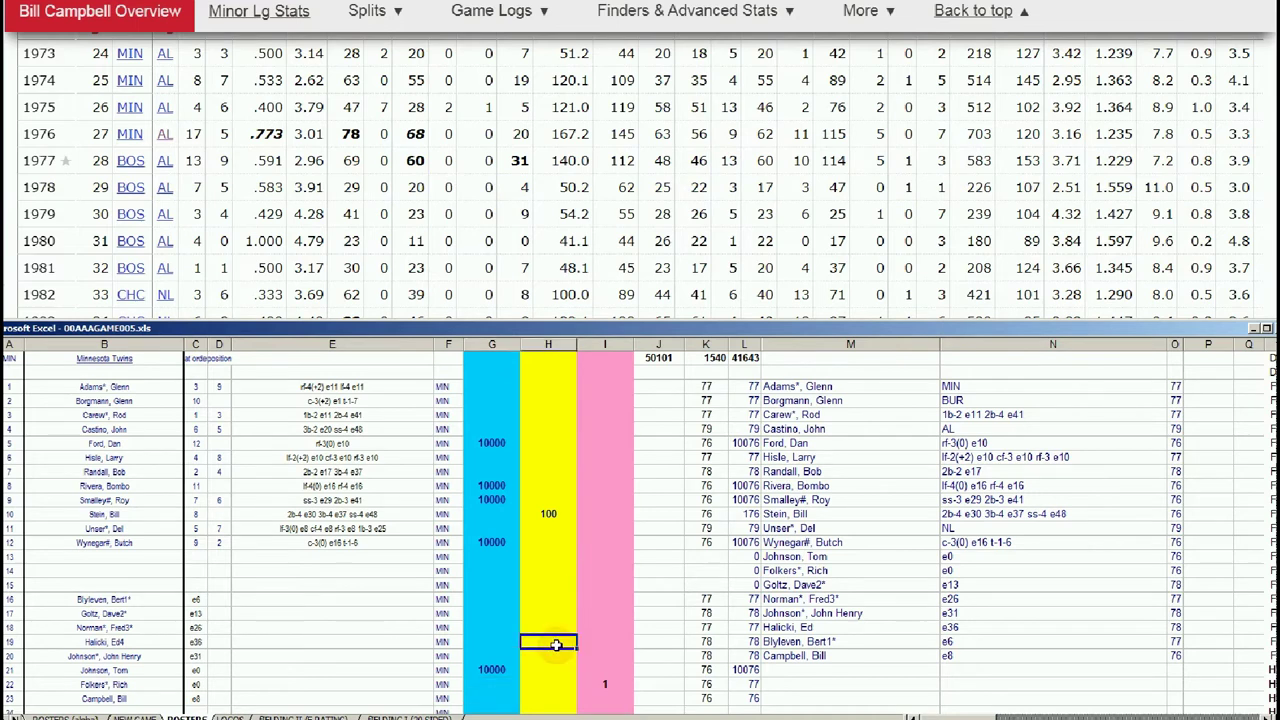
key(Down)
key(Down)
key(Down)
text(100)
key(Up)
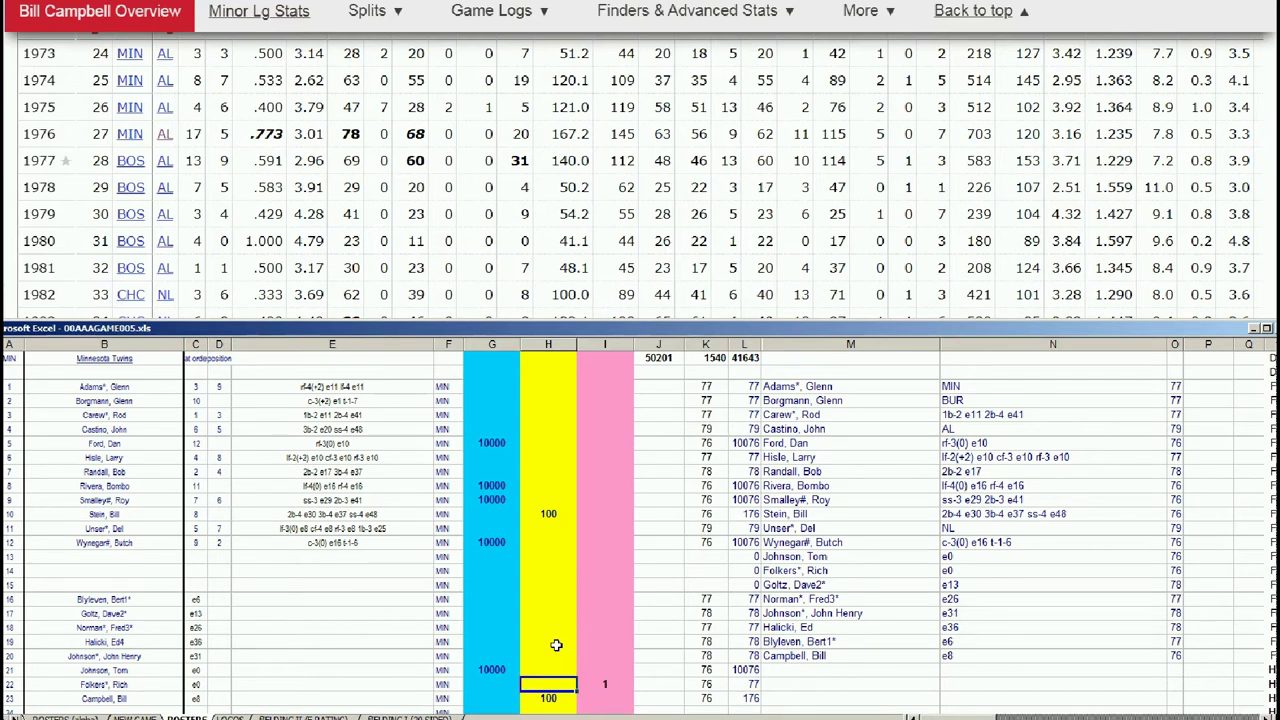
Try marking Rivera, Bombo with 1 in the pink column I in place of his blue column G entry.
click(487, 487)
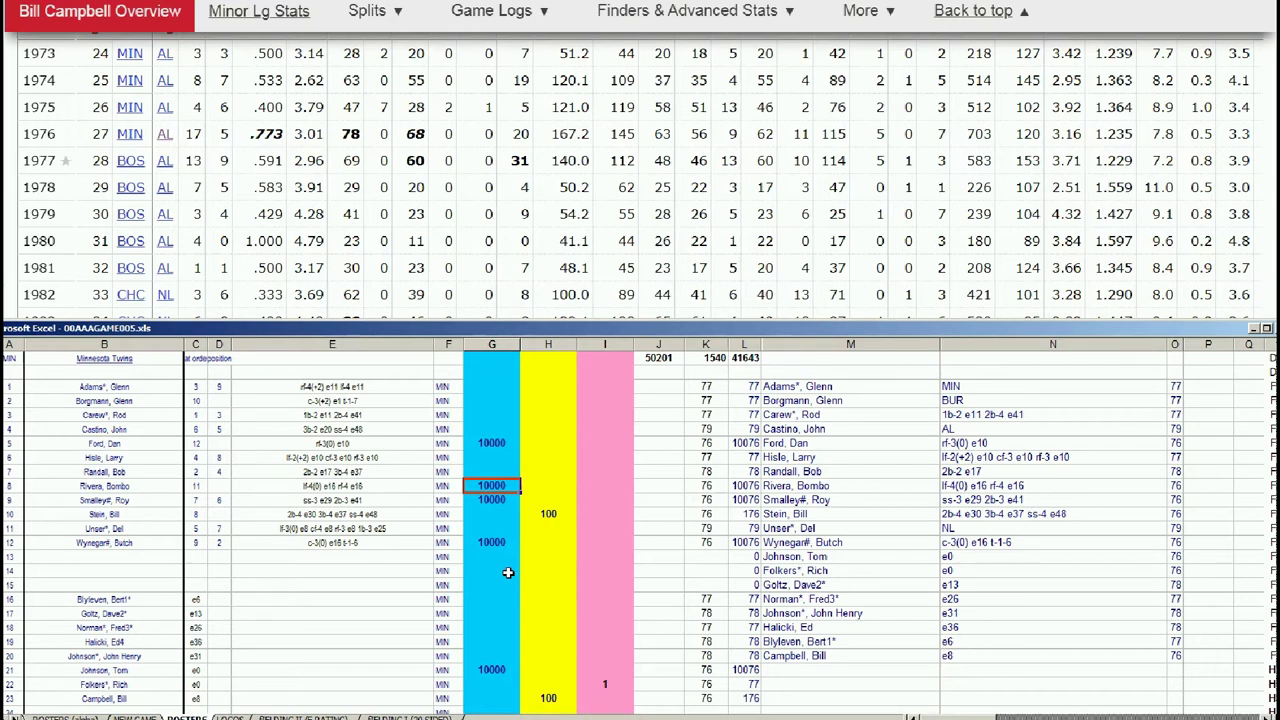
key(Delete)
key(Right)
key(Right)
text(1)
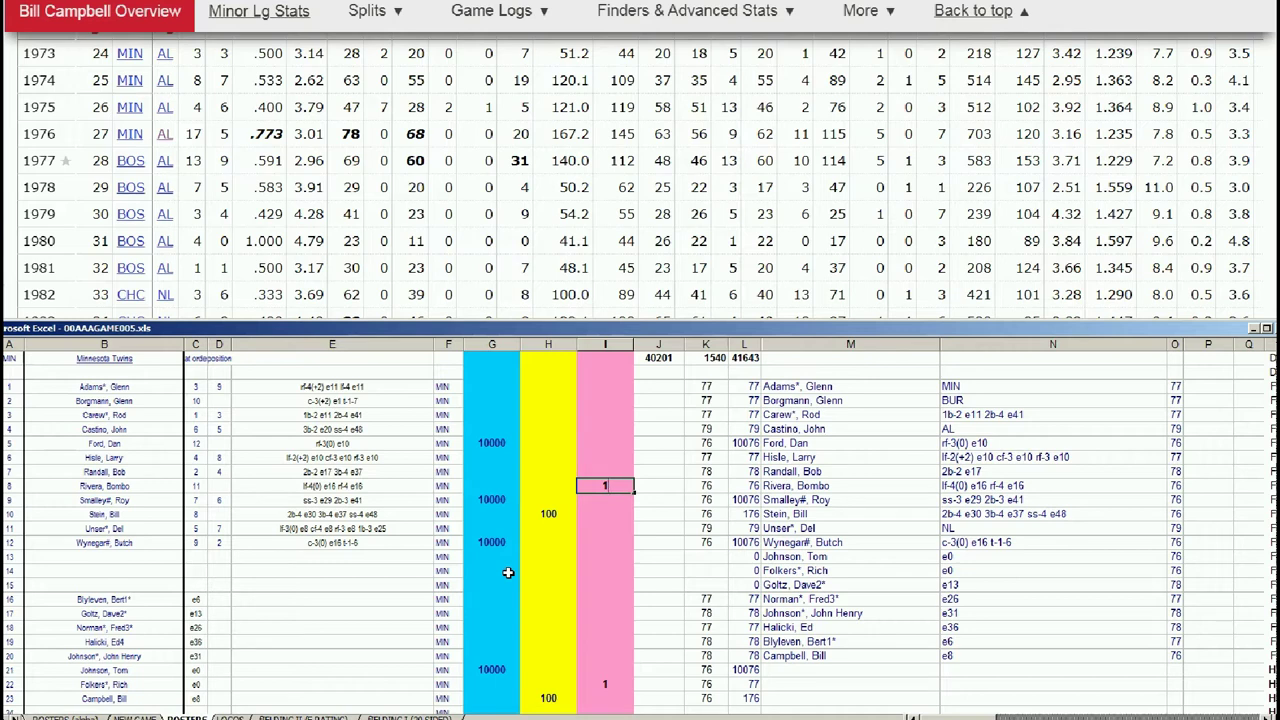
Undo the pink column I mark for Rivera, Bombo and re-enter 10000 in his blue column G cell.
key(Return)
key(Left)
key(Left)
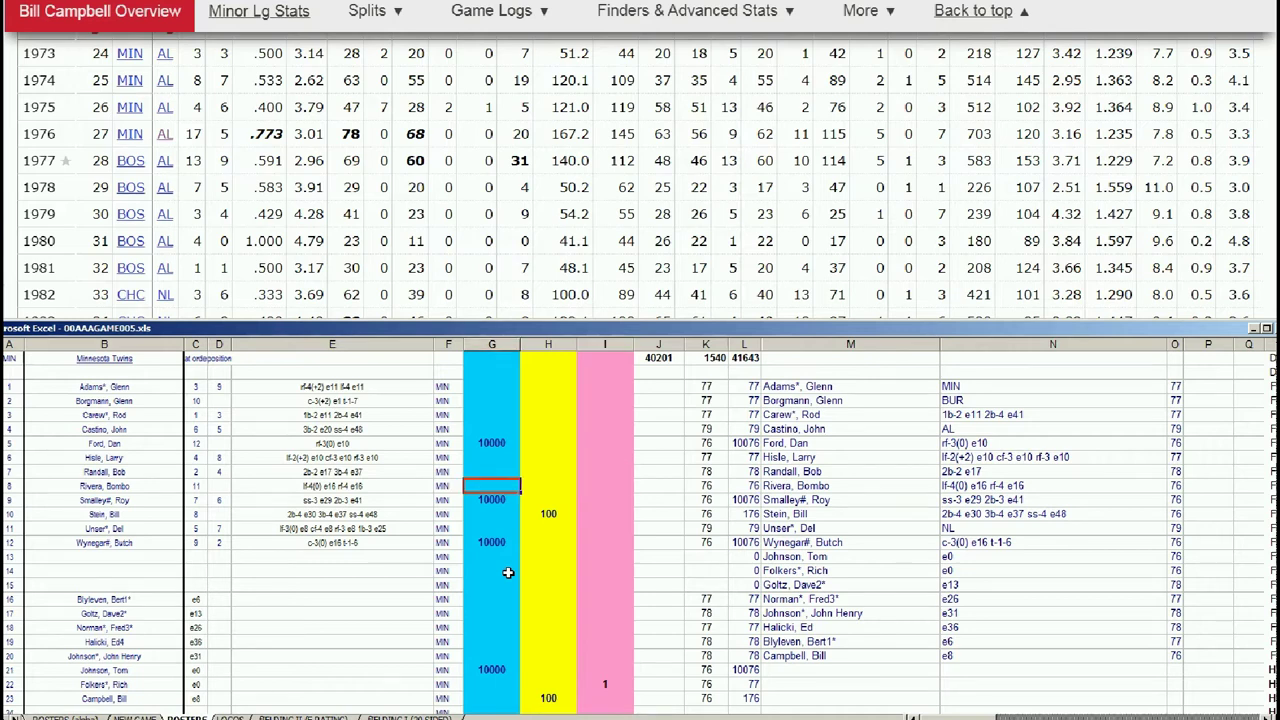
text(10000)
key(Return)
Review the Minnesota Twins players' marks in the blue, yellow and pink columns one by one.
click(490, 443)
click(495, 500)
click(505, 542)
click(497, 667)
click(552, 514)
click(553, 697)
click(603, 684)
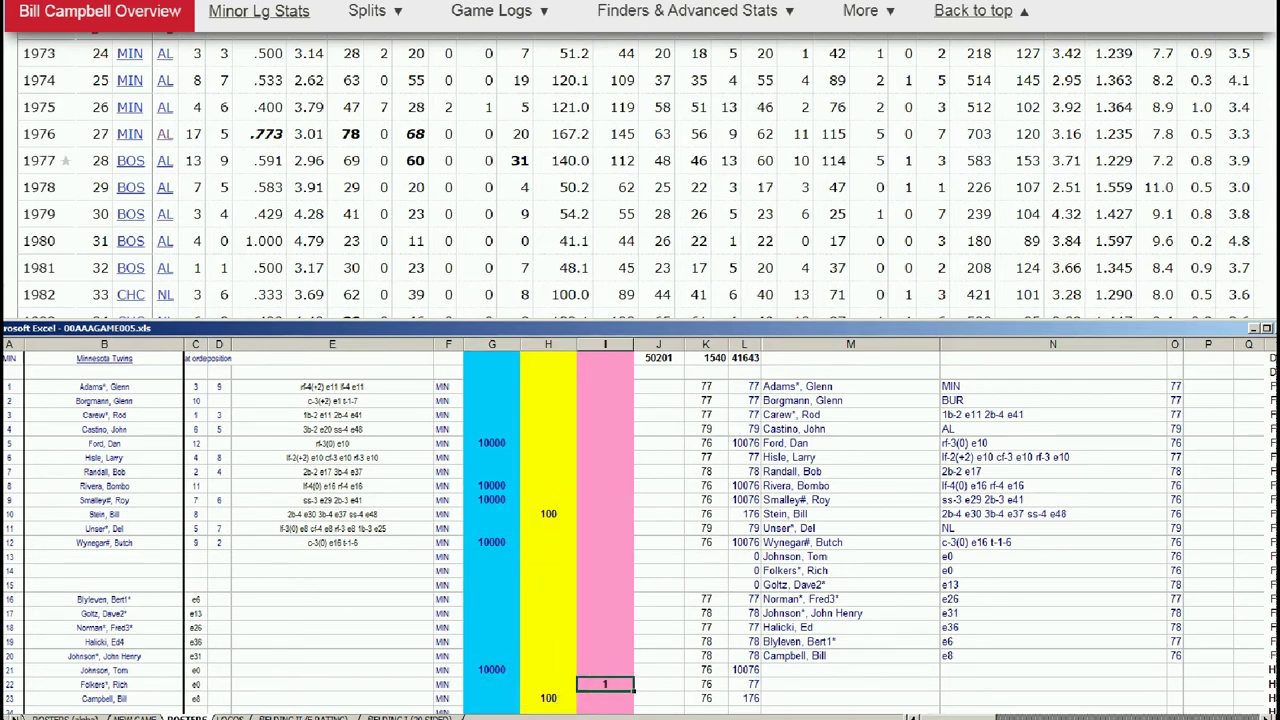
Move down the Excel sheet to the Chicago White Sox roster.
click(561, 583)
key(Down)
key(Down)
key(Down)
key(Down)
key(Down)
key(Down)
key(Down)
key(Down)
key(Down)
key(Down)
key(Down)
key(Down)
key(Down)
key(Down)
key(Down)
key(Down)
key(Down)
key(Down)
key(Down)
key(Down)
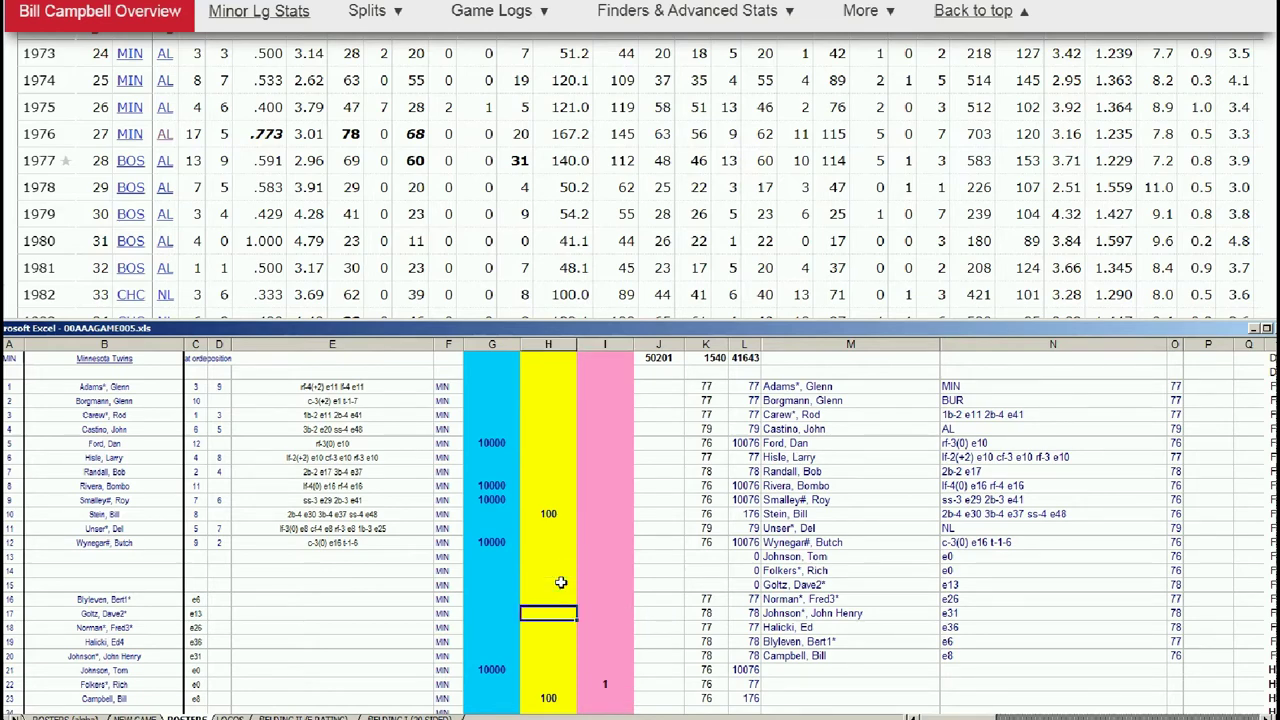
key(Down)
key(Down)
key(Down)
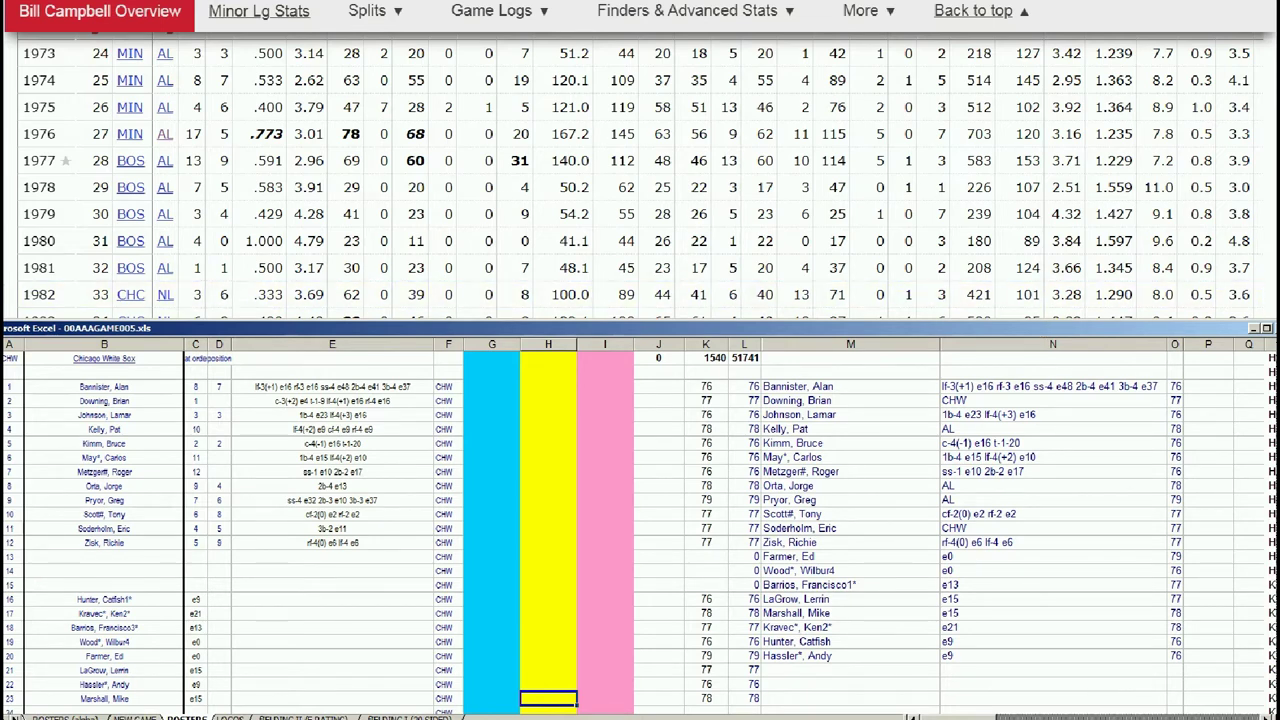
Look up Alan Bannister on Baseball Reference and open his player page.
click(977, 87)
scroll(977, 87, up, 15)
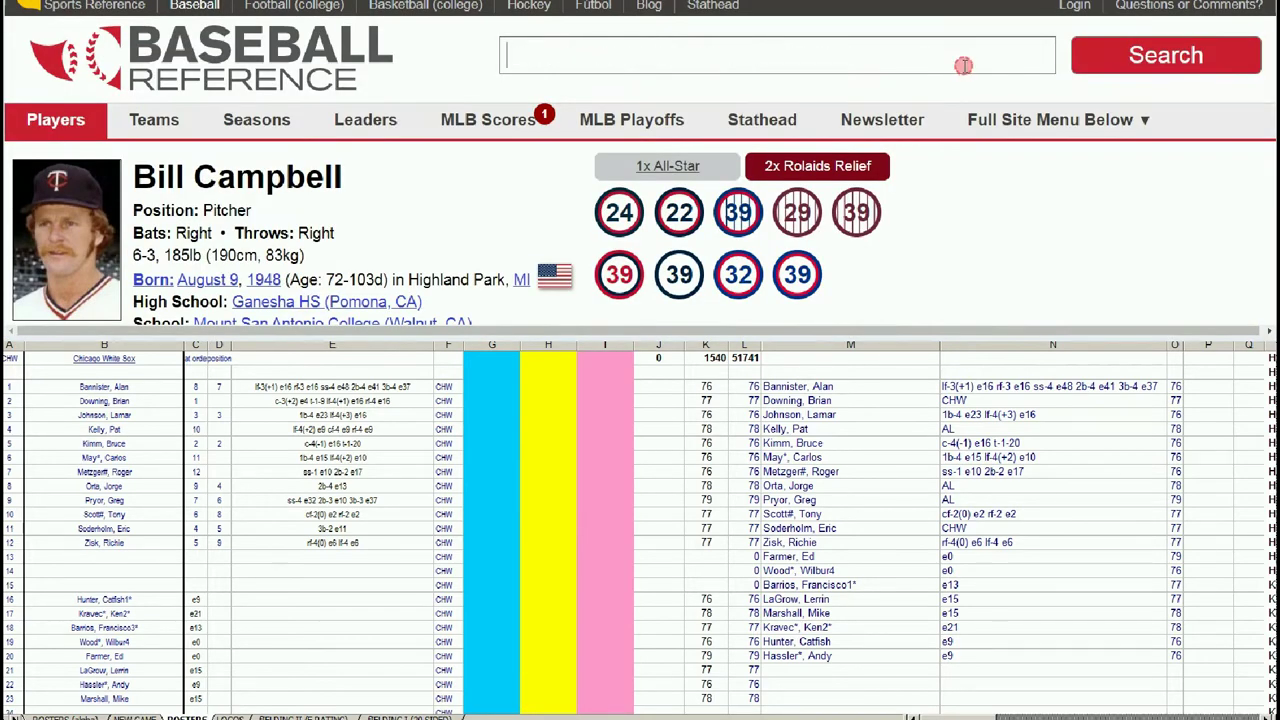
text(bannister)
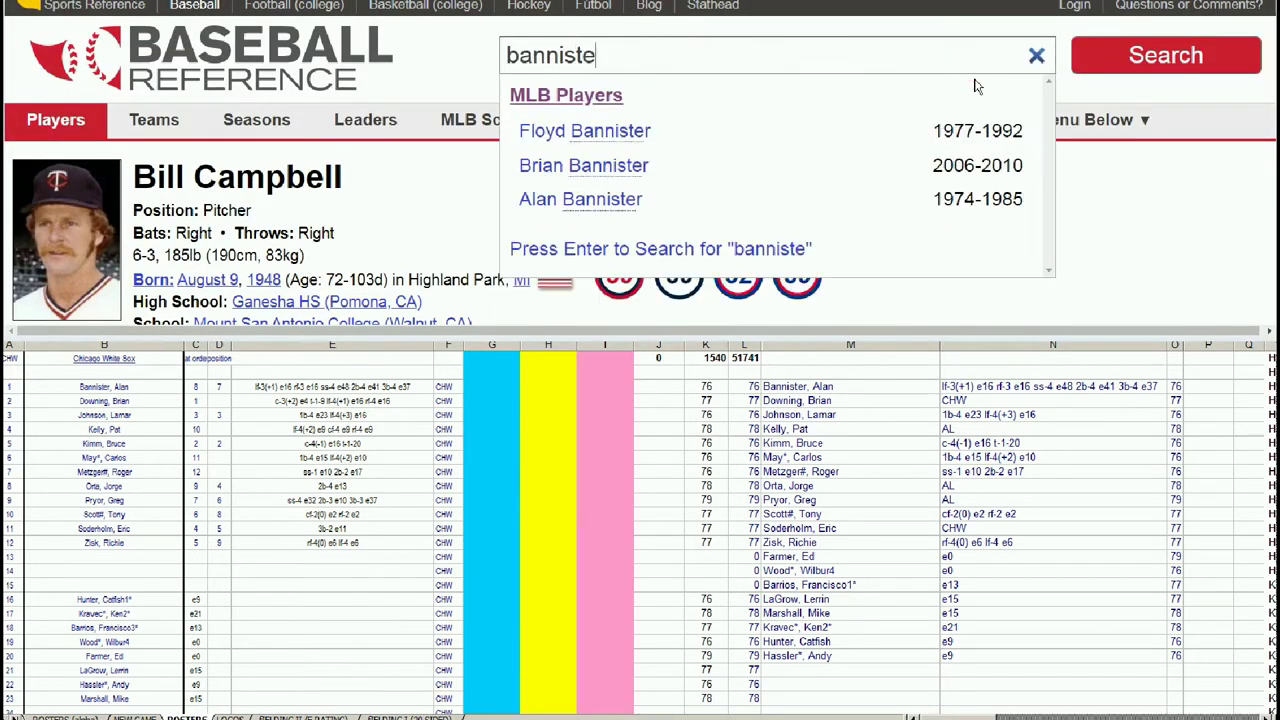
click(614, 204)
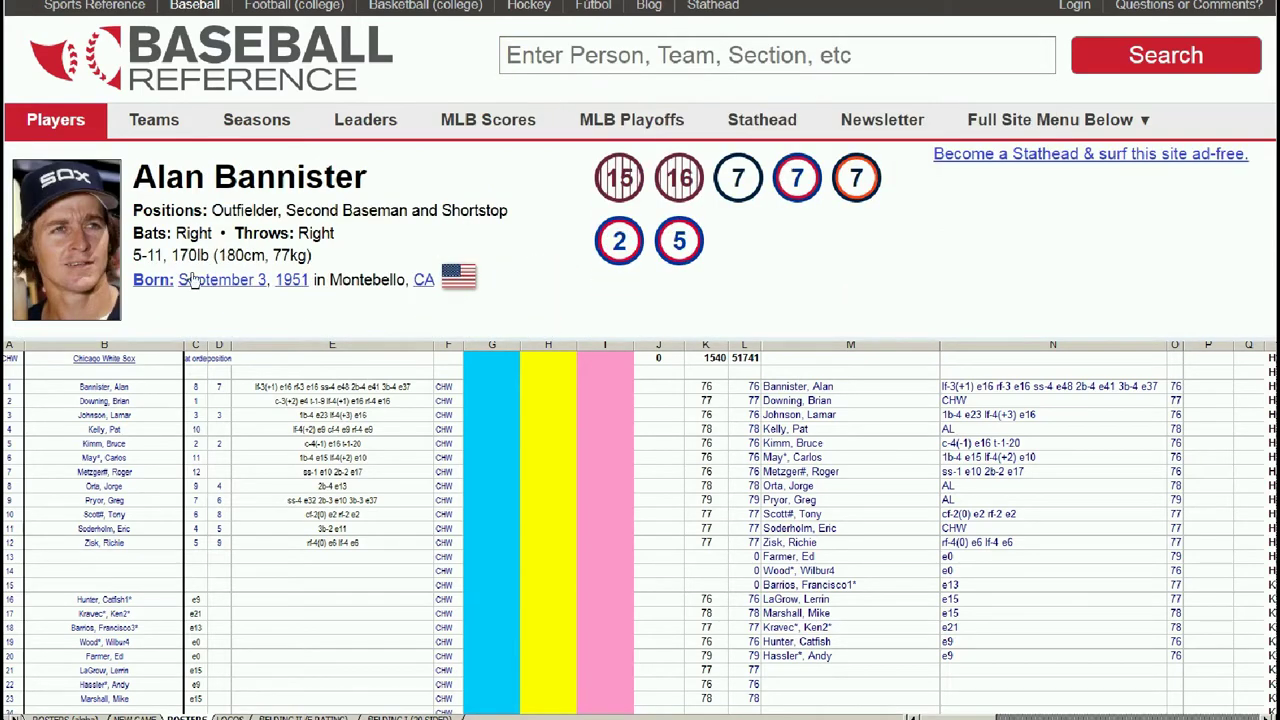
Check Alan Bannister's year-by-year batting table, then enter 10000 in his blue column G cell in the Excel roster.
scroll(640, 170, down, 15)
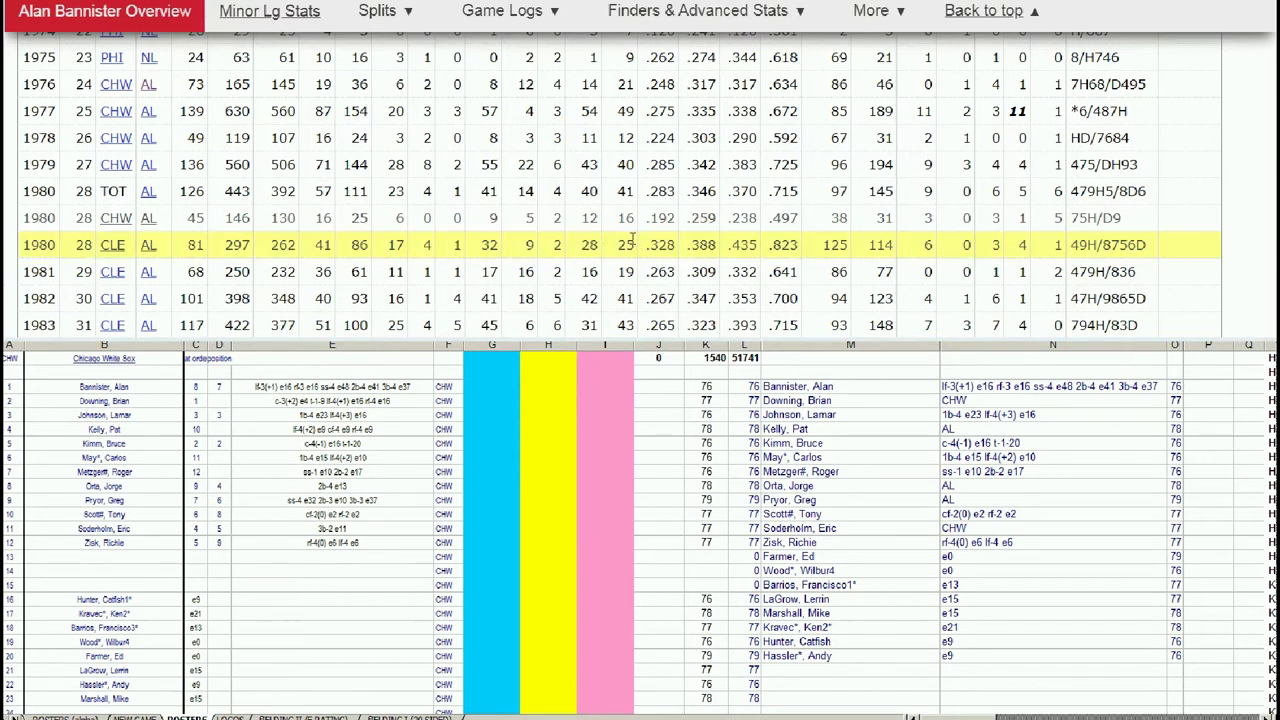
click(148, 240)
click(495, 420)
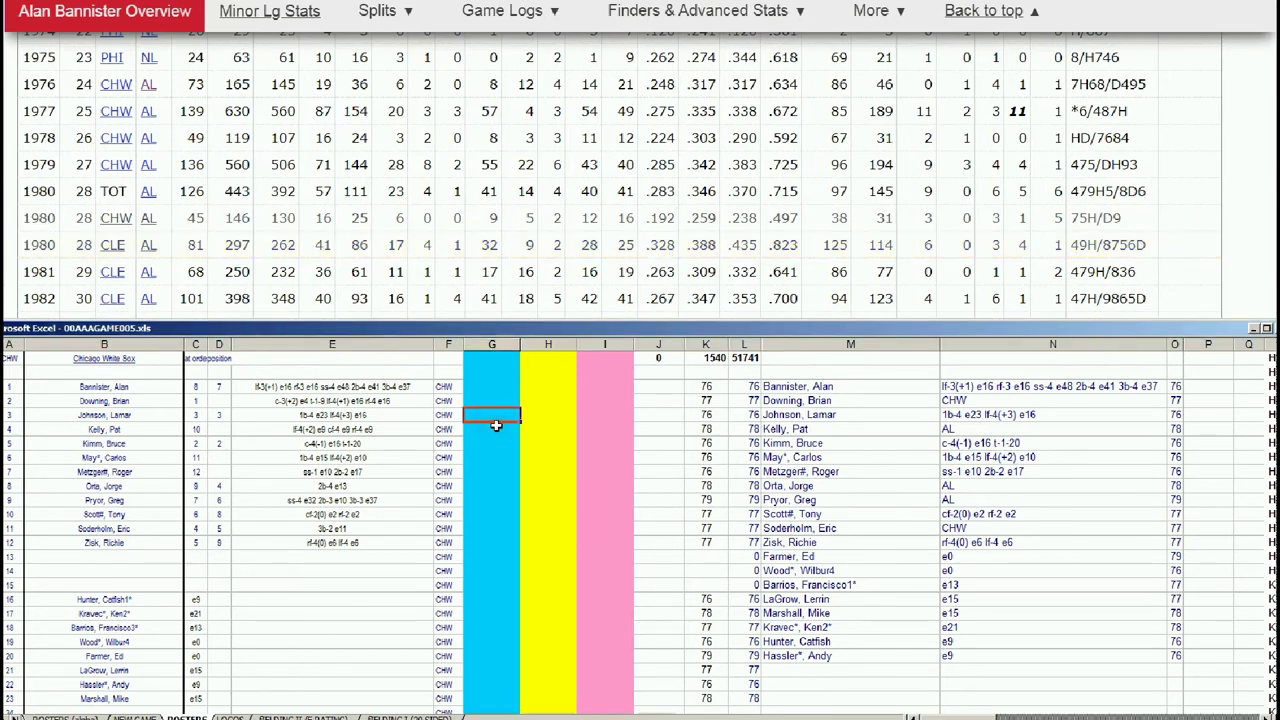
click(495, 425)
key(Up)
key(Up)
key(Up)
text(10000)
key(Return)
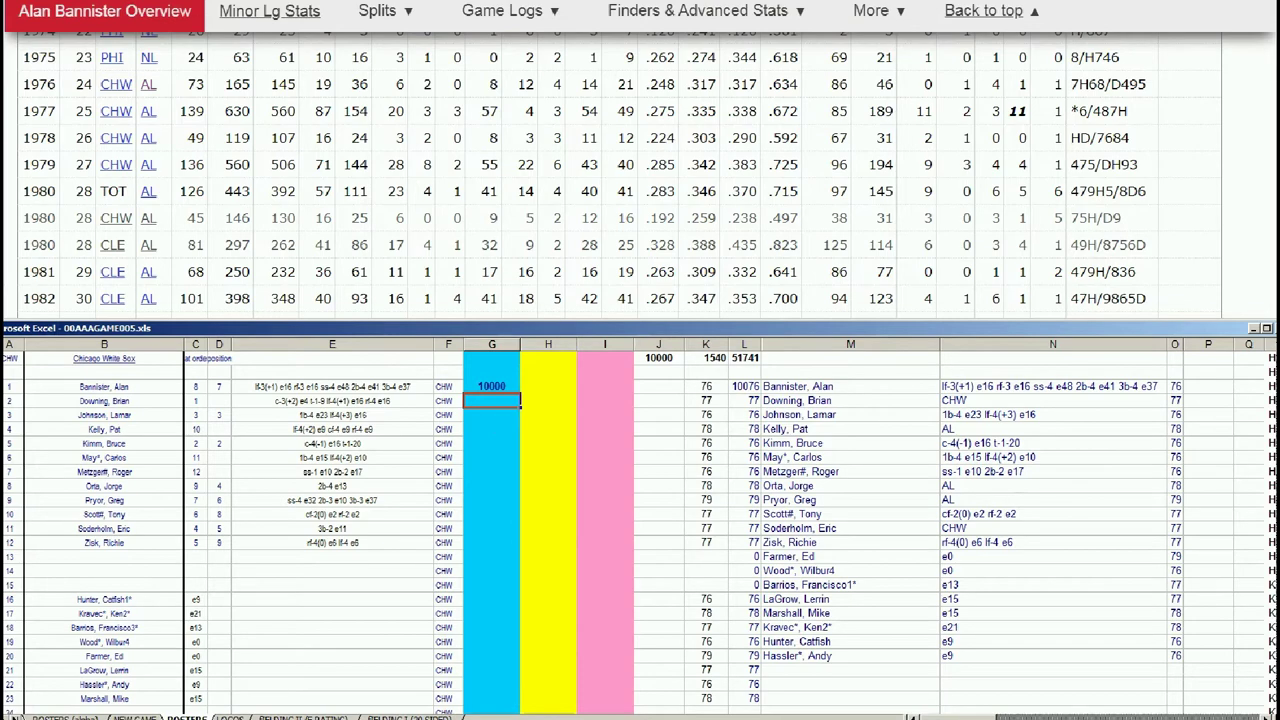
Look up Lamar Johnson on Baseball Reference and examine his season-by-season batting table.
click(984, 10)
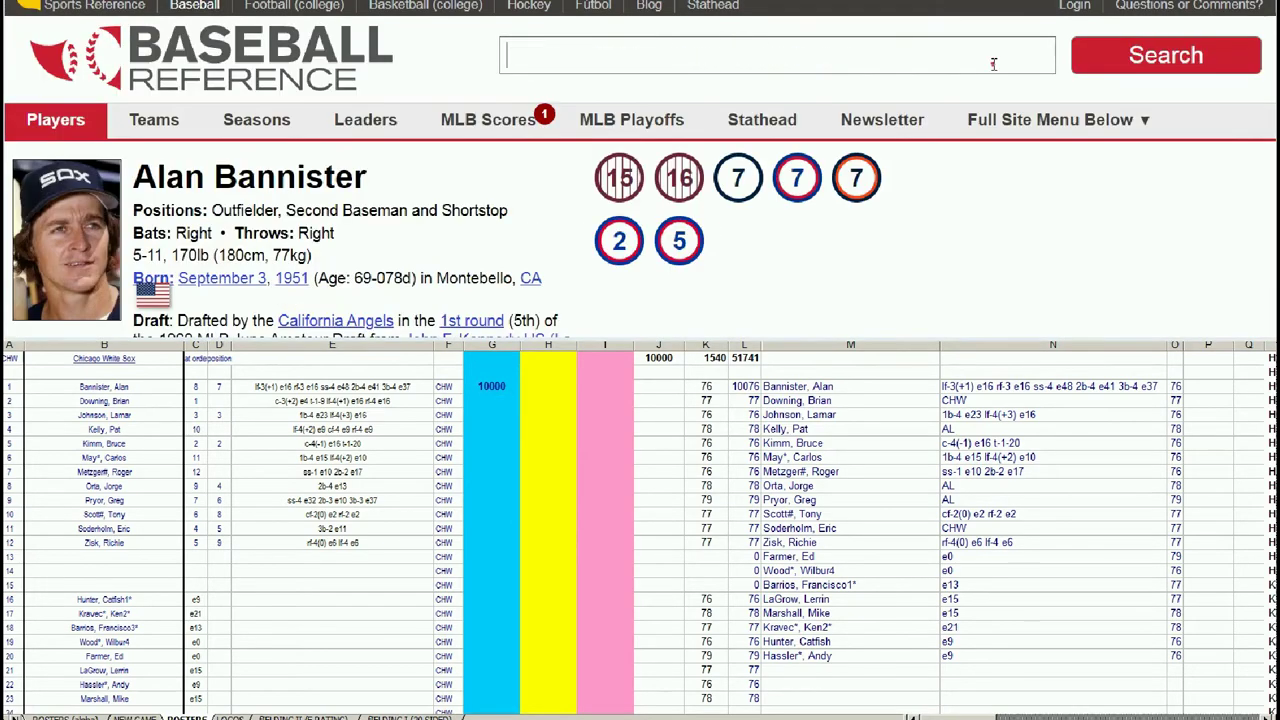
text(lamar john)
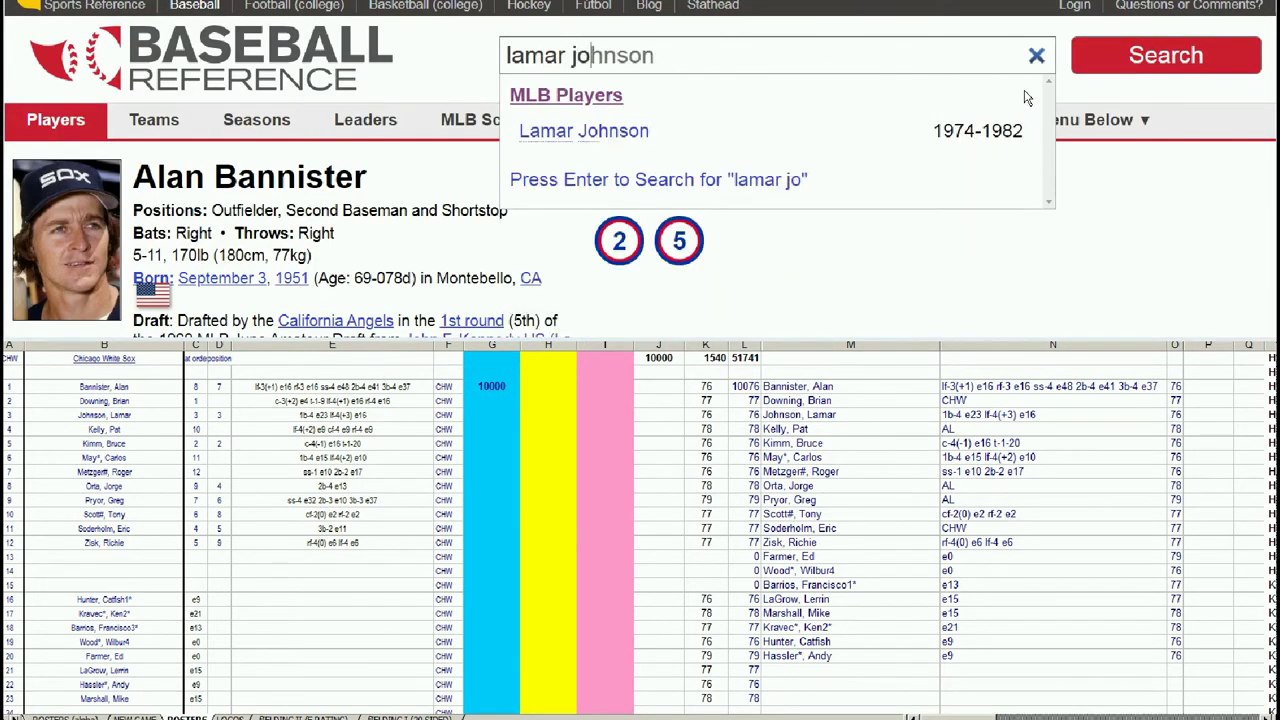
click(641, 131)
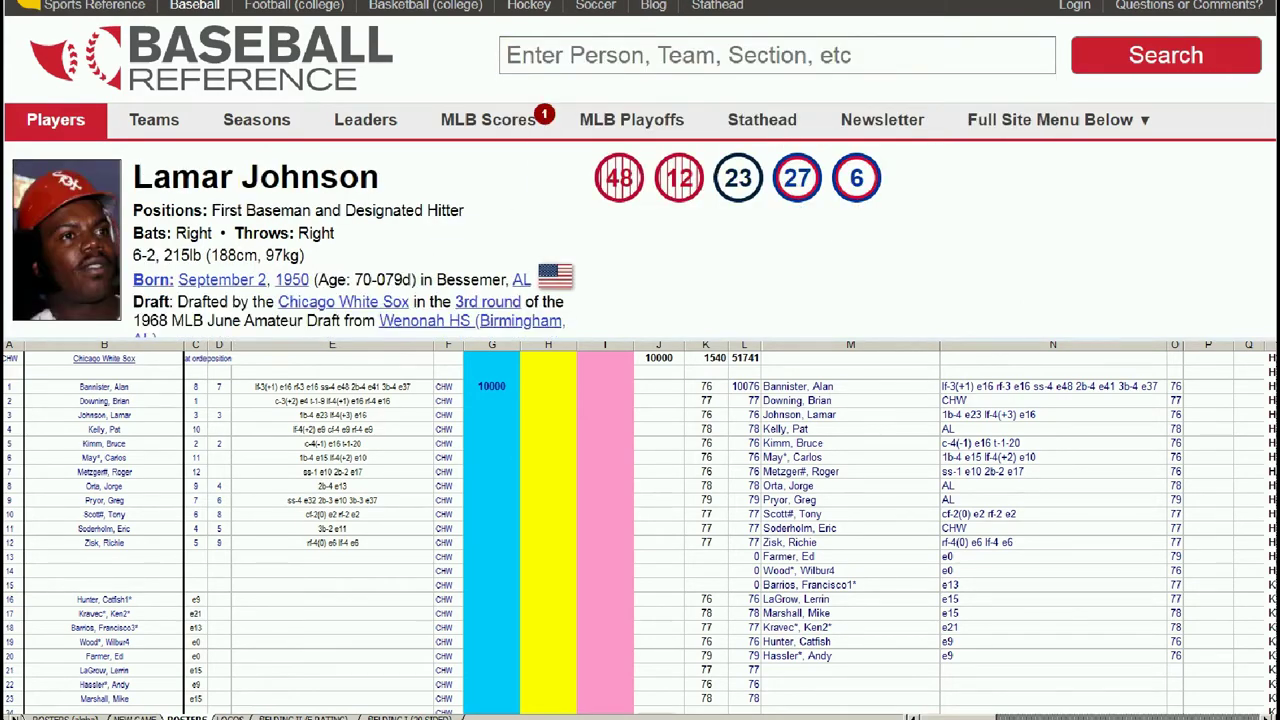
scroll(640, 170, down, 15)
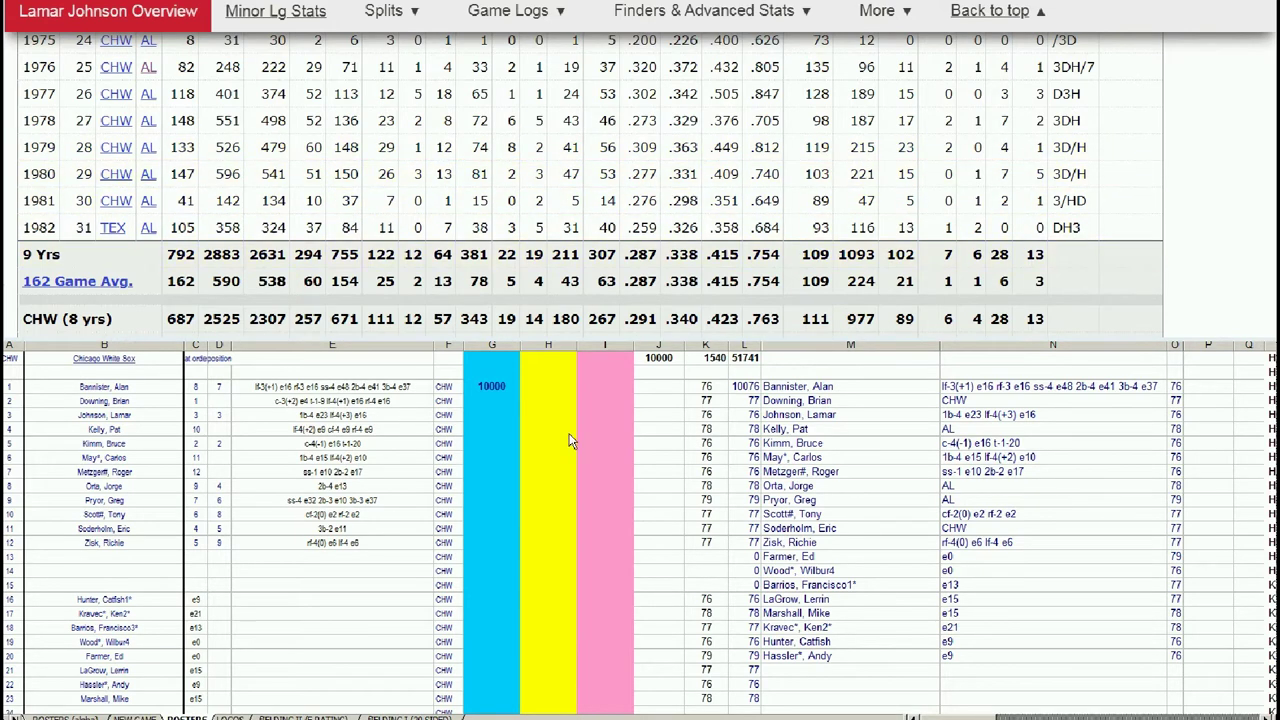
click(488, 438)
key(Down)
text(10000)
key(Return)
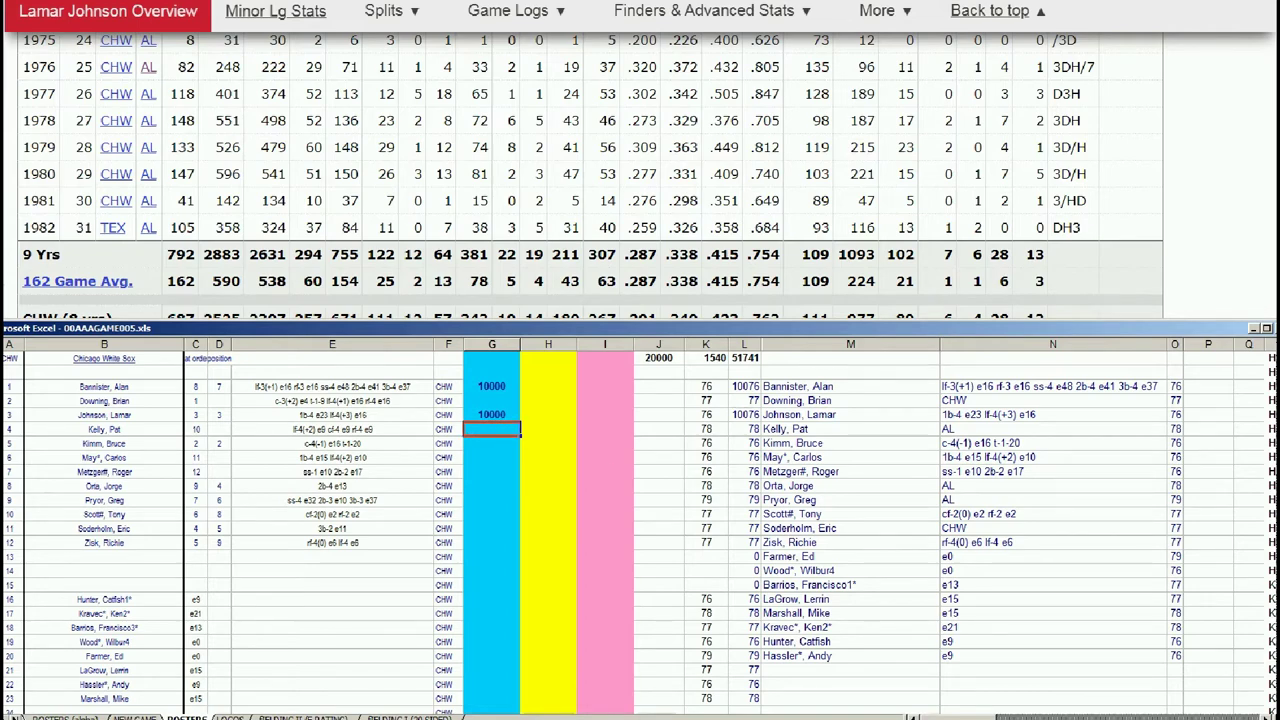
Look up Bruce Kimm on Baseball Reference and examine his Standard Batting table.
click(997, 10)
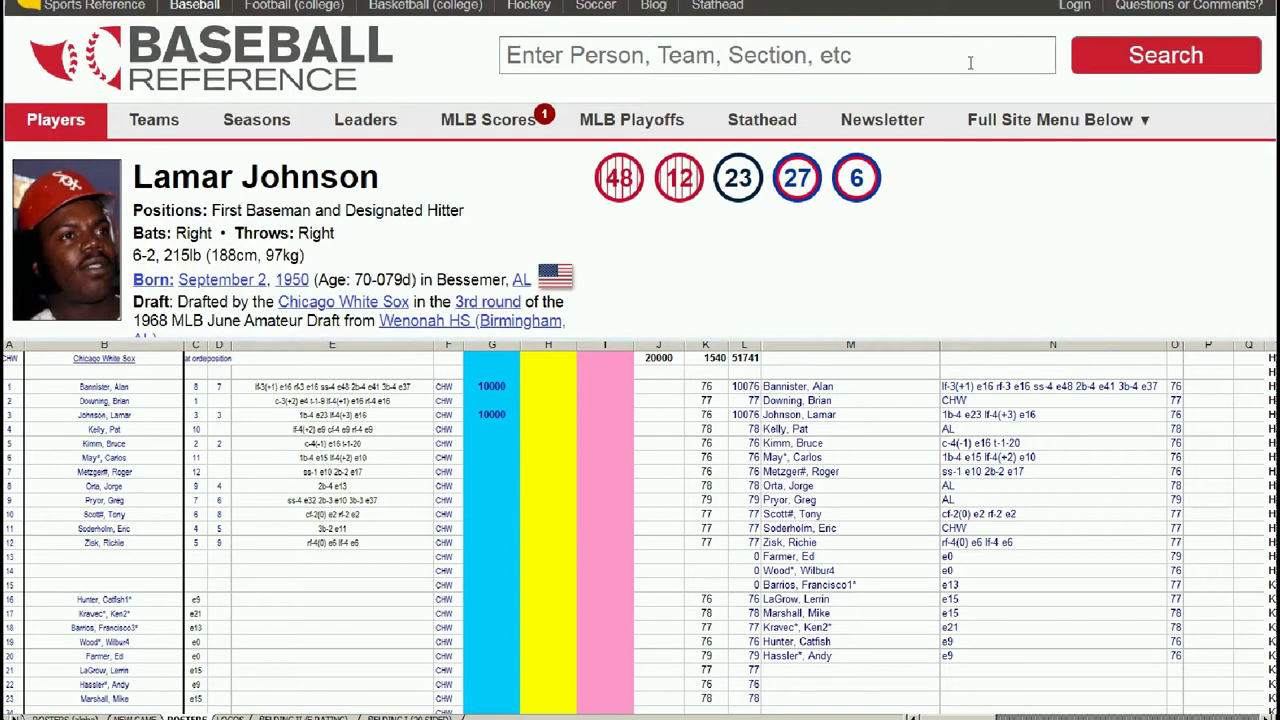
click(968, 62)
text(kimm)
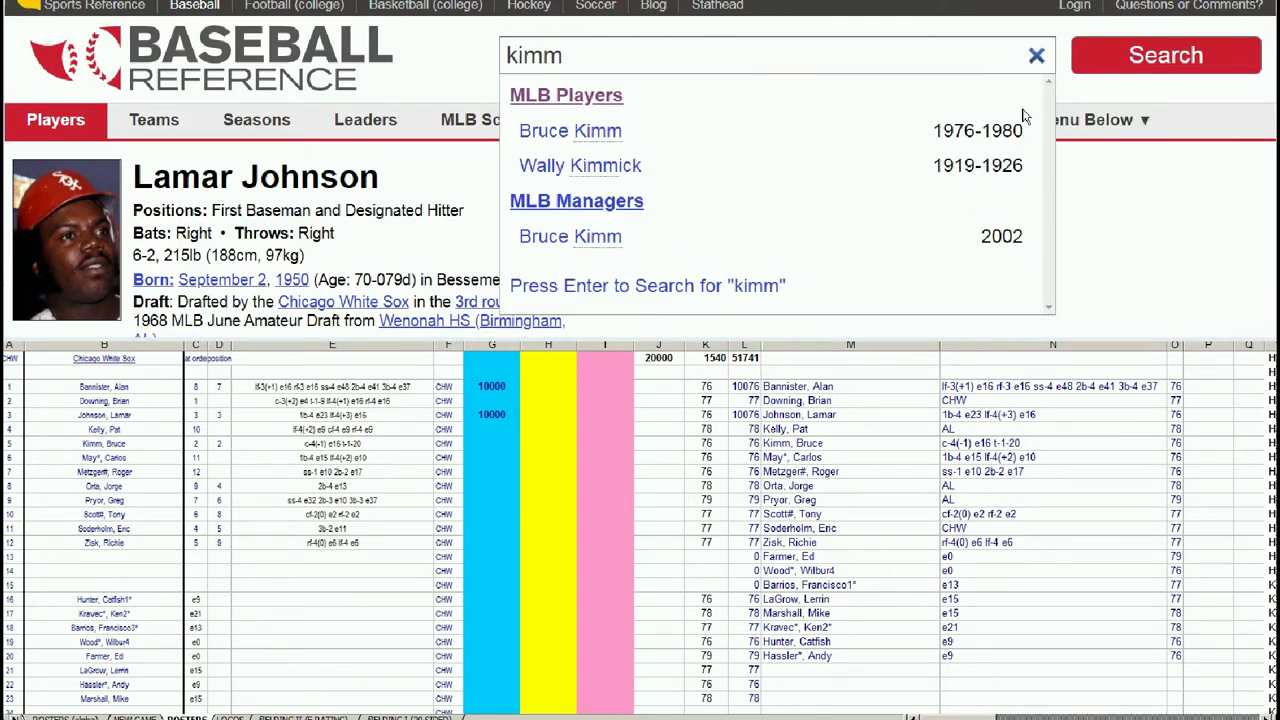
click(600, 131)
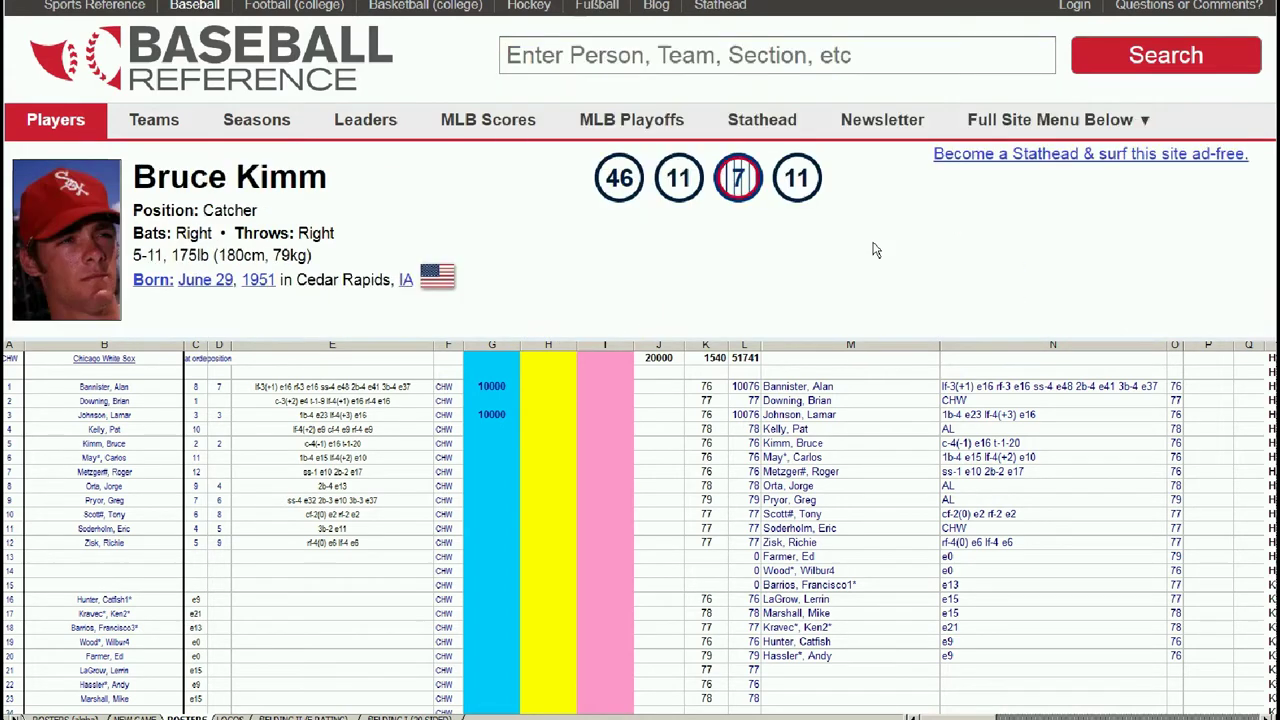
scroll(1080, 195, down, 3)
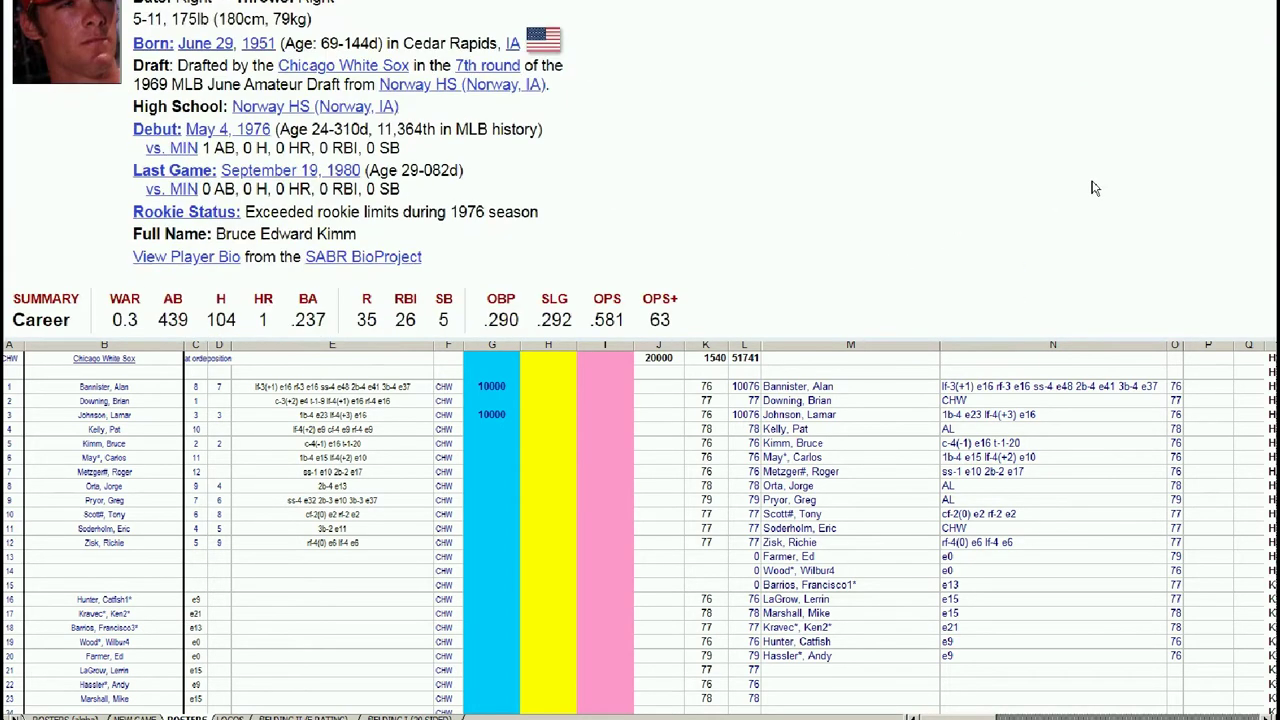
scroll(1093, 188, down, 5)
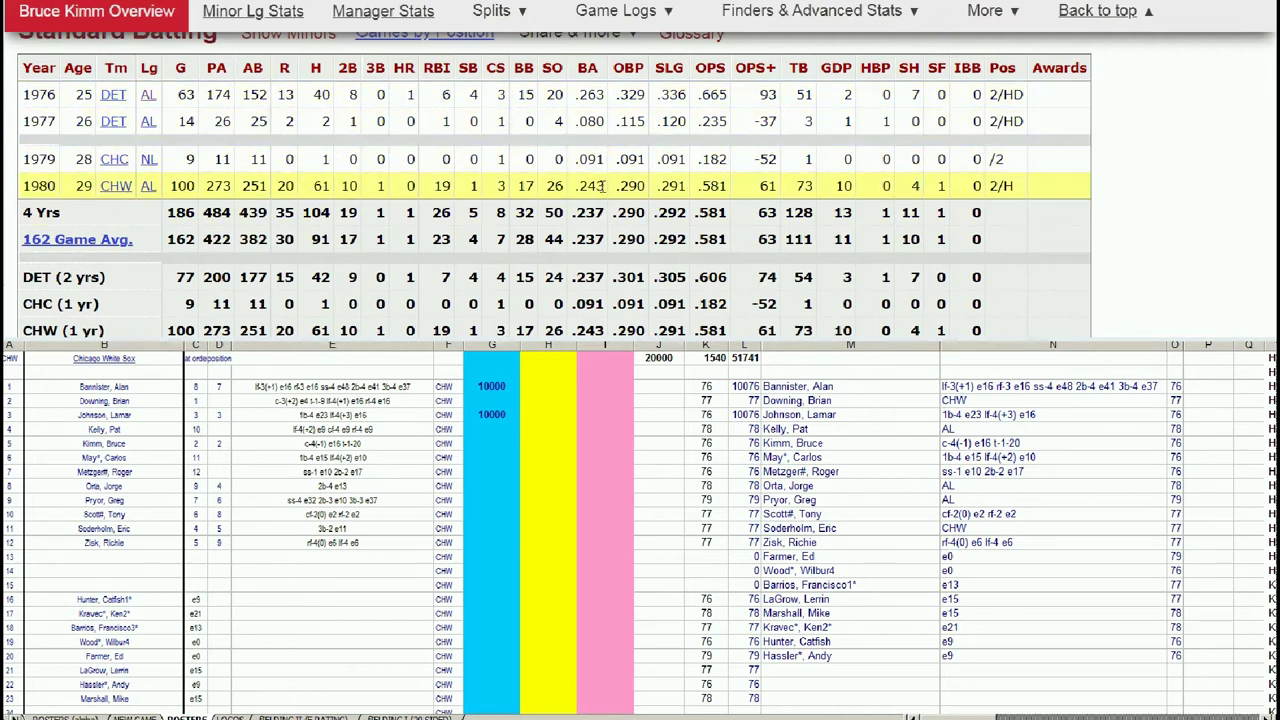
Mark Bruce Kimm with 1 in the pink column I of the Excel roster.
click(555, 467)
key(Down)
key(Right)
key(Right)
text(1)
key(Return)
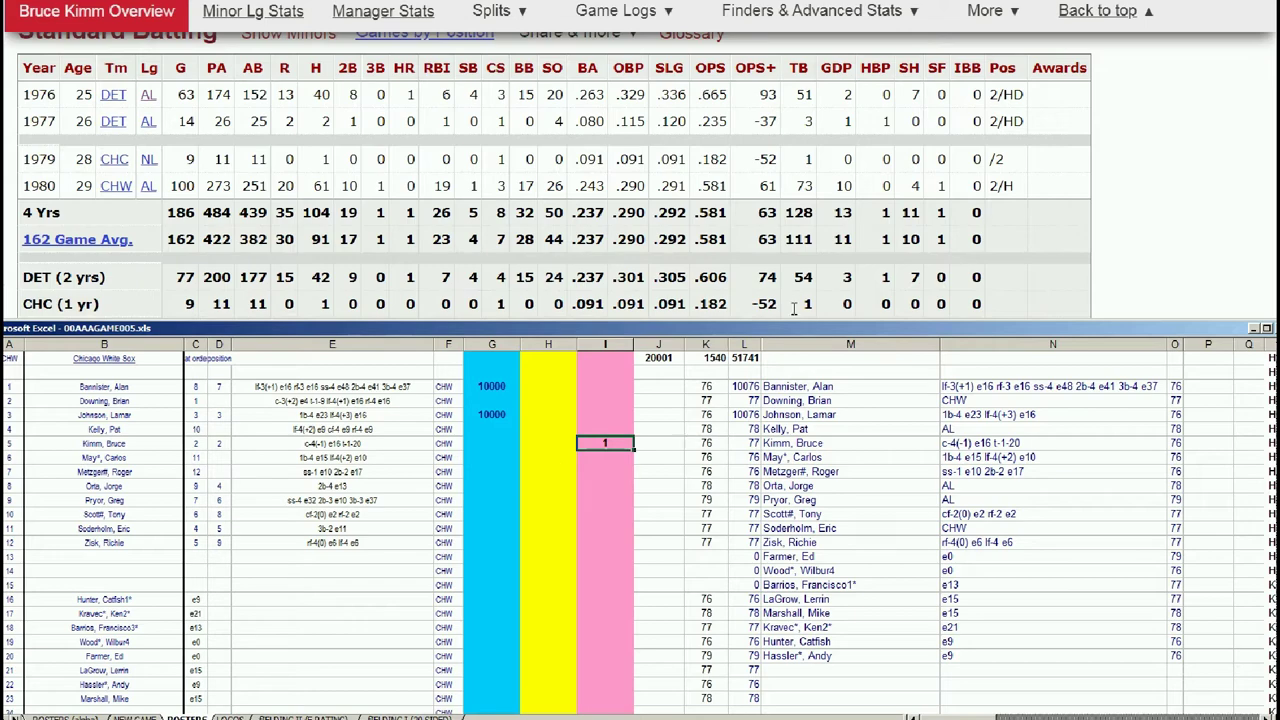
Look up Carlos May on Baseball Reference and examine his batting seasons, including 1976 and 1977.
click(1268, 89)
scroll(1015, 95, up, 5)
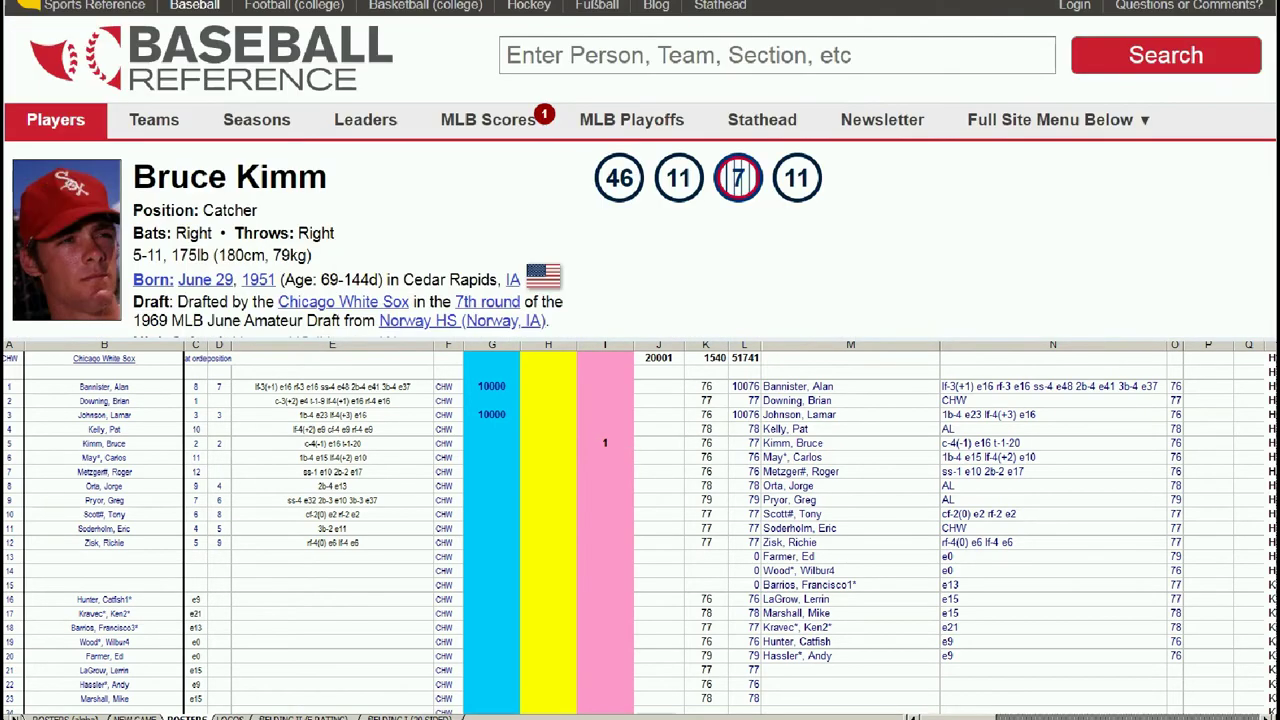
click(1003, 55)
text(carlos may)
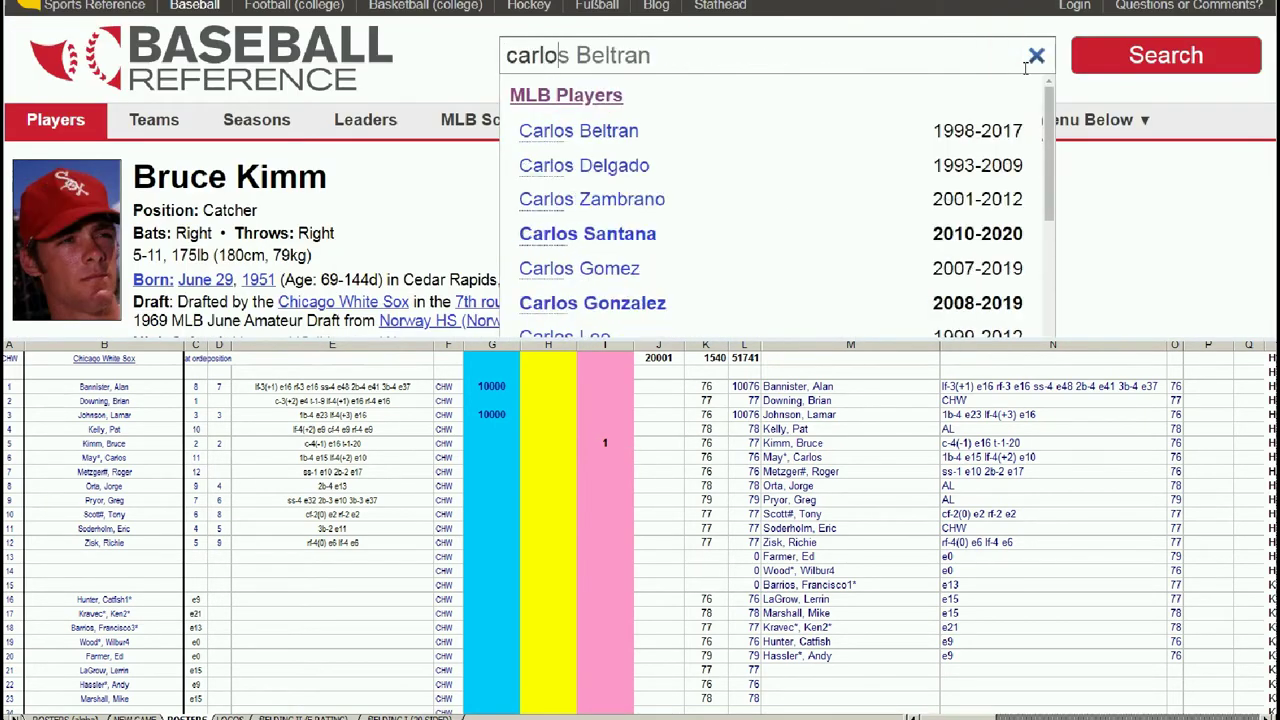
click(646, 135)
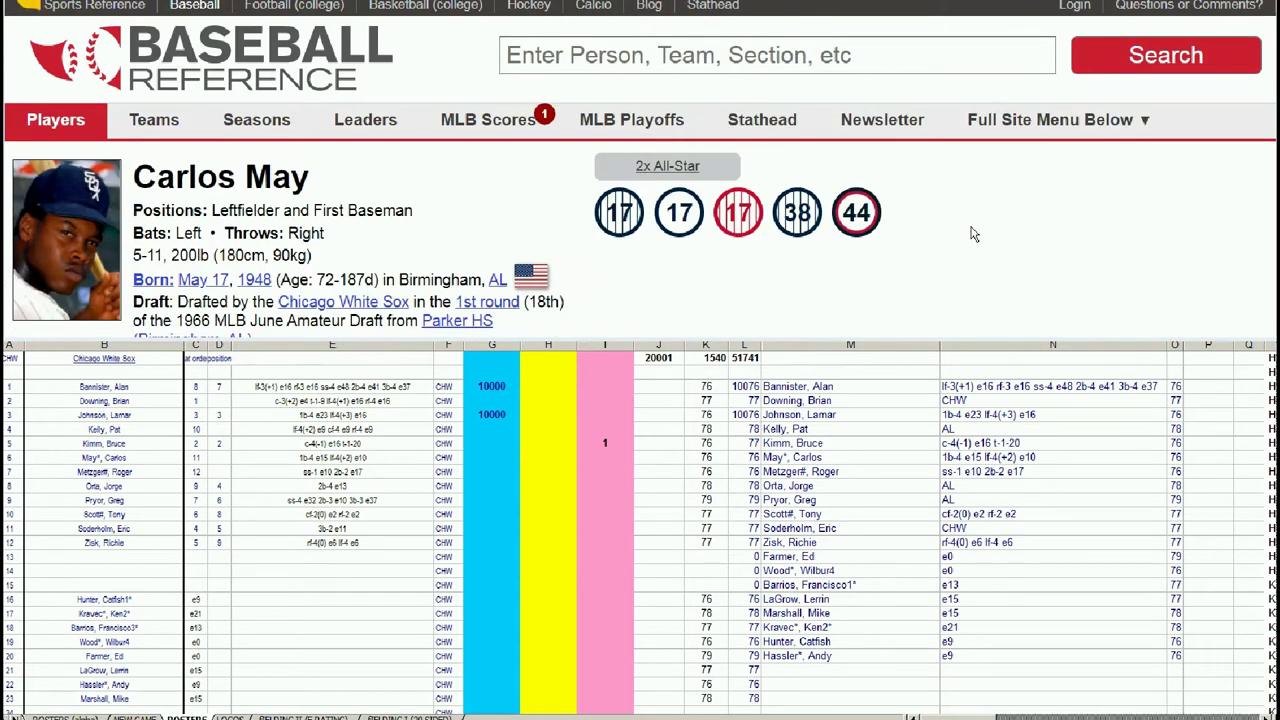
scroll(966, 238, down, 2)
scroll(949, 222, down, 2)
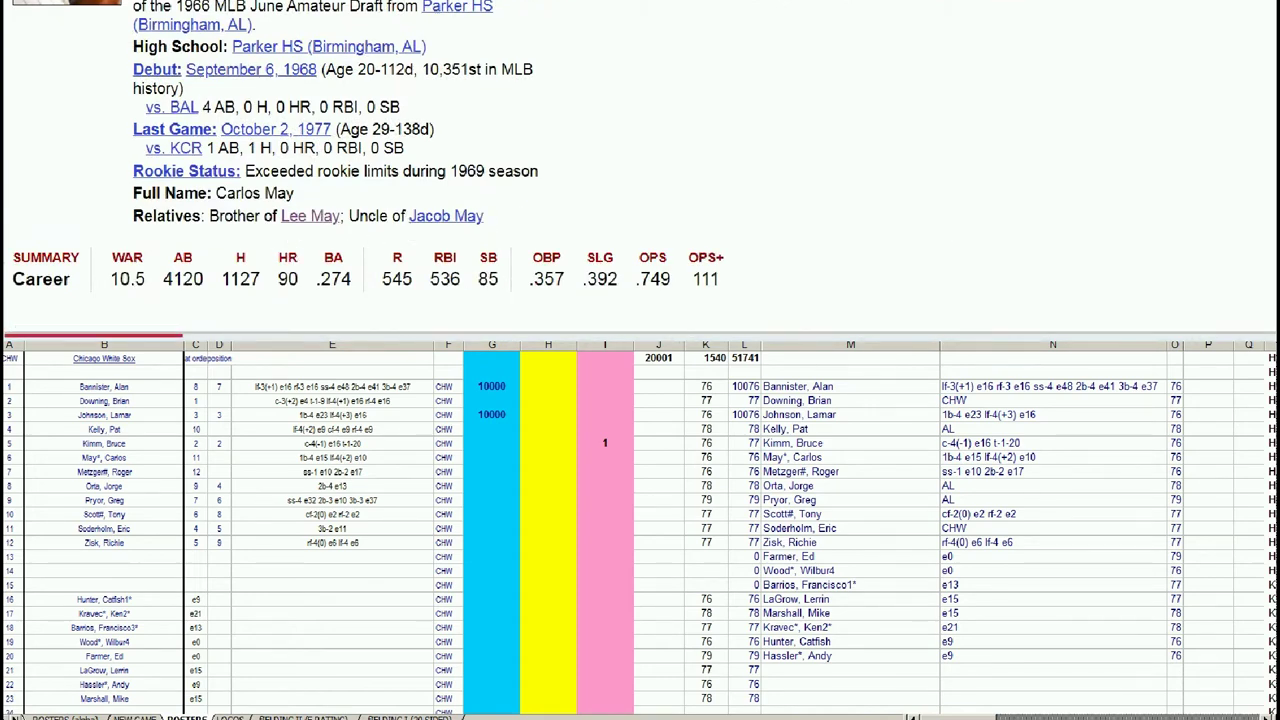
scroll(640, 170, down, 8)
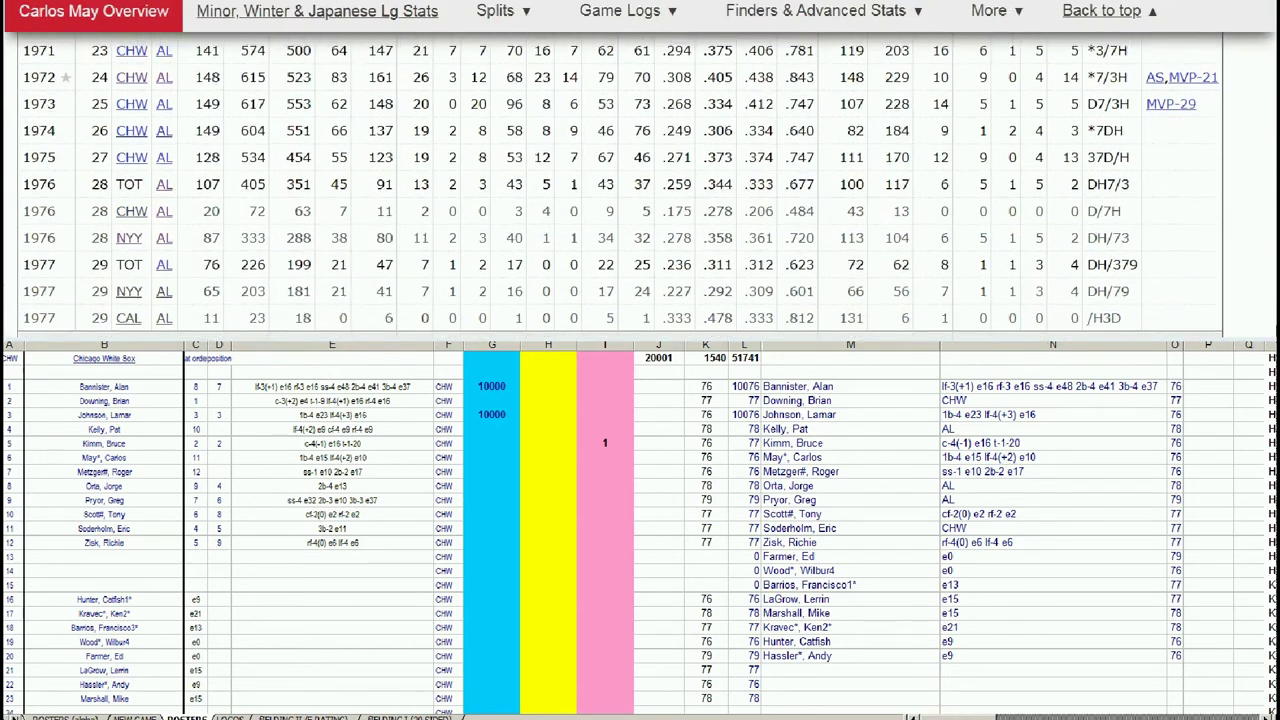
scroll(310, 255, down, 1)
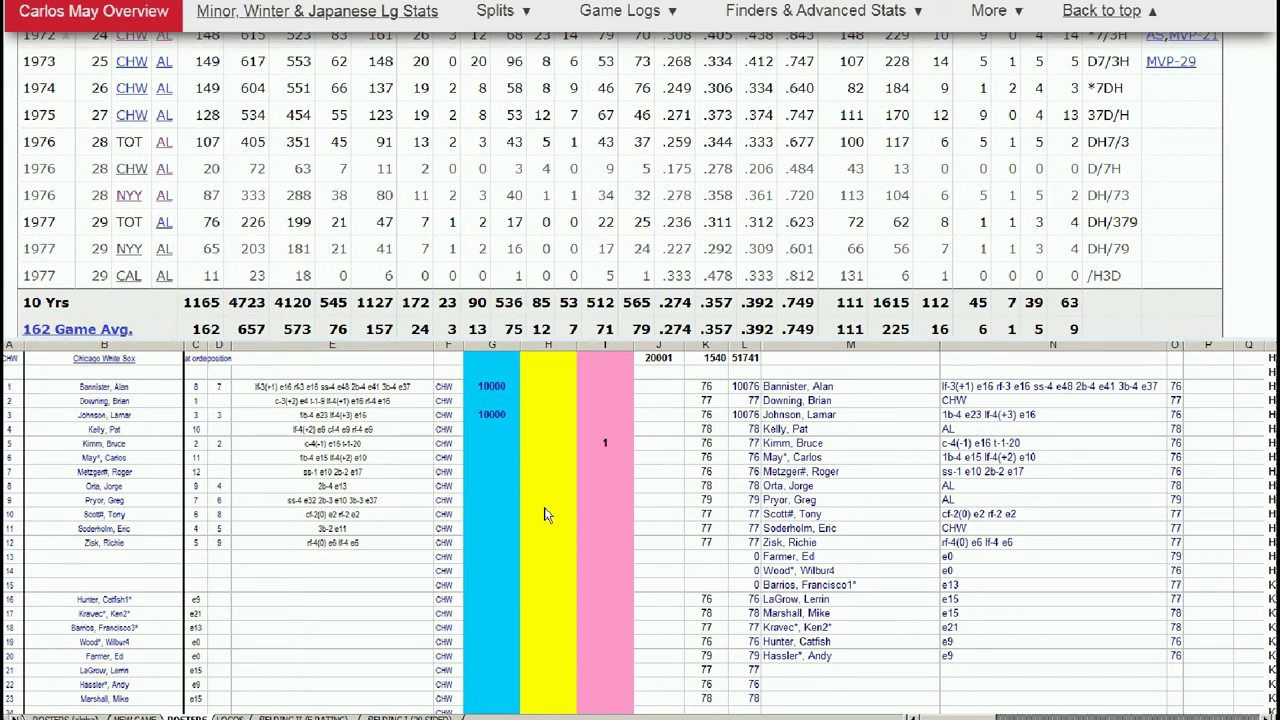
Go through the White Sox hitters' rows in the pink and yellow columns of the Excel roster one by one.
key(alt+Tab)
key(Down)
key(Down)
key(Down)
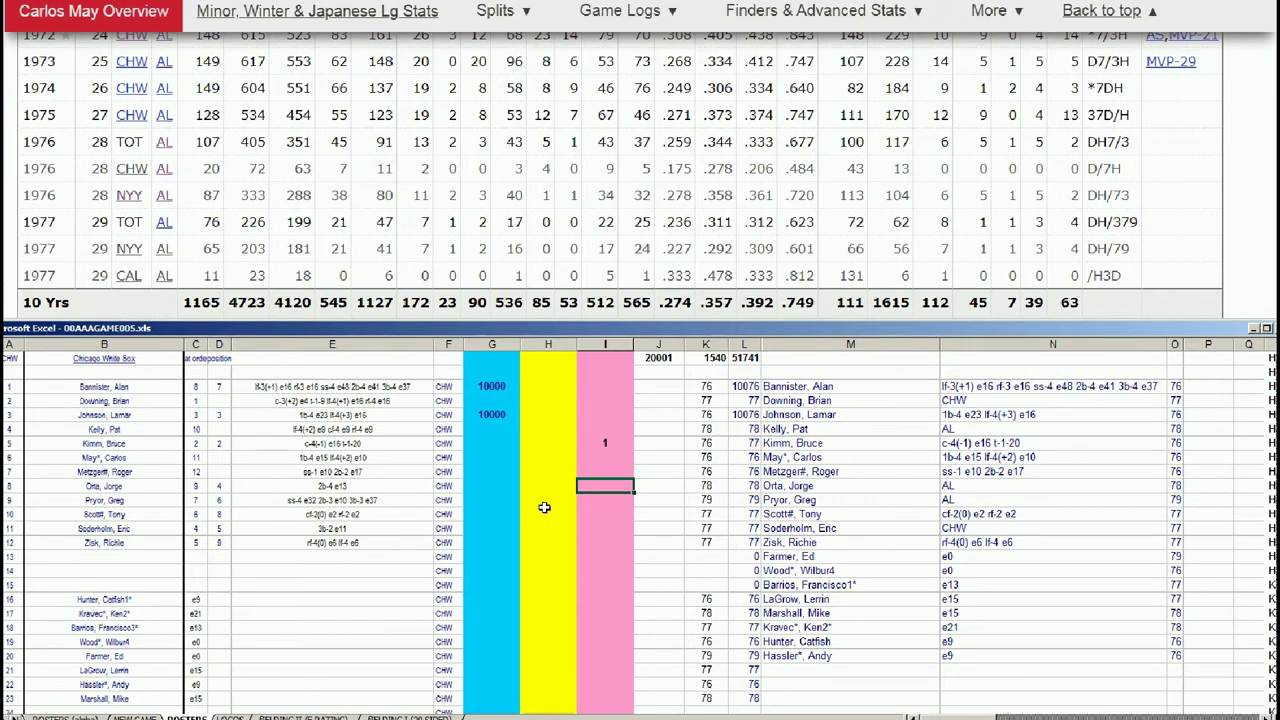
click(547, 474)
key(Down)
key(Down)
key(Down)
key(Down)
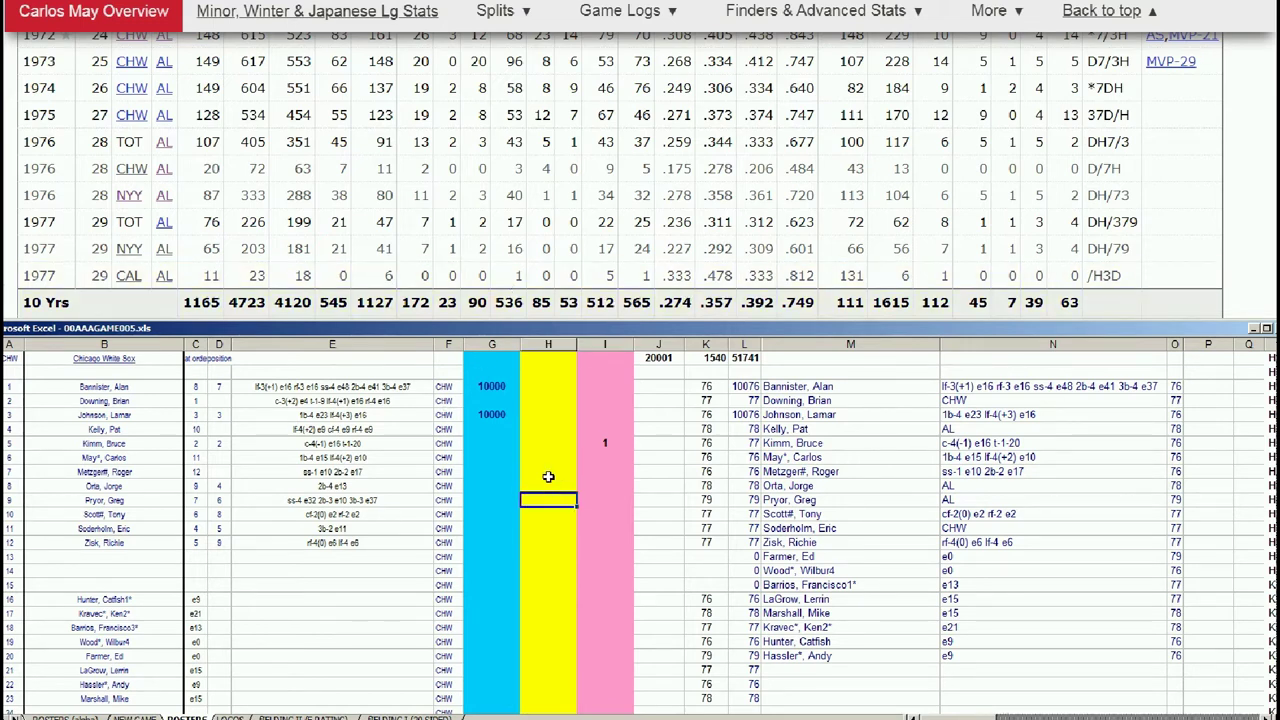
key(Down)
key(Down)
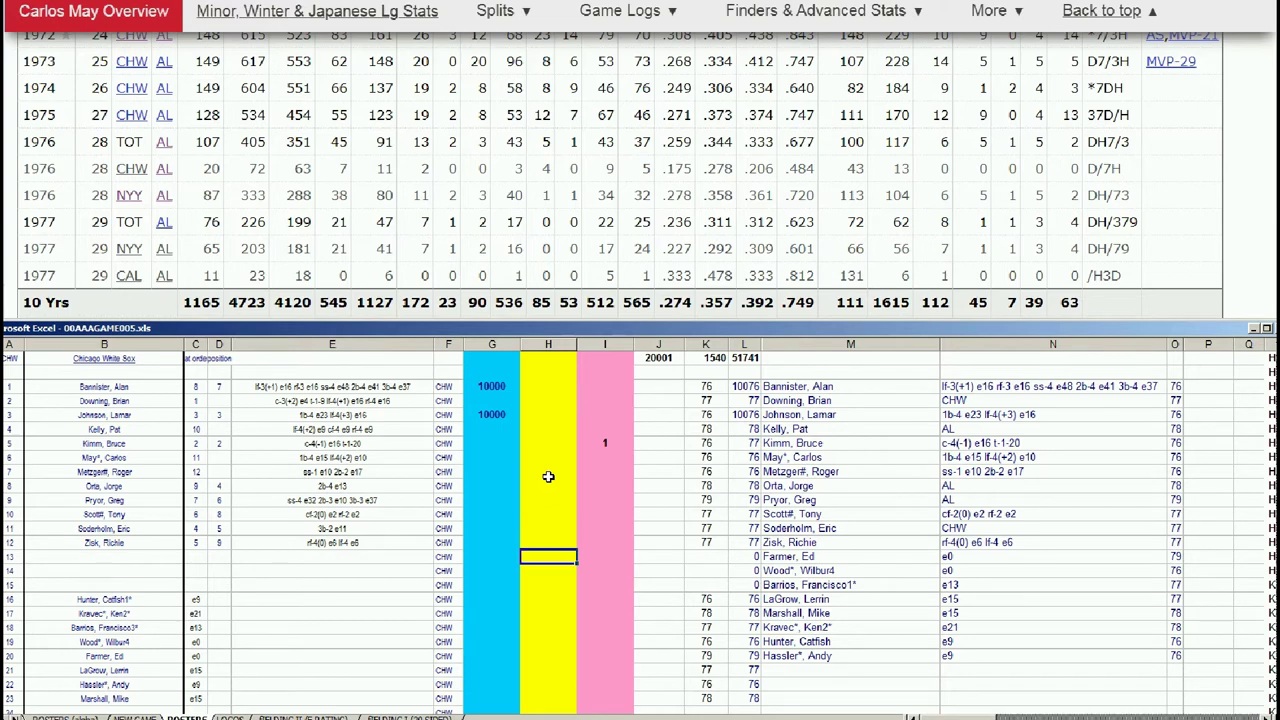
key(Up)
key(Up)
key(Up)
key(Up)
key(Up)
key(Up)
key(Up)
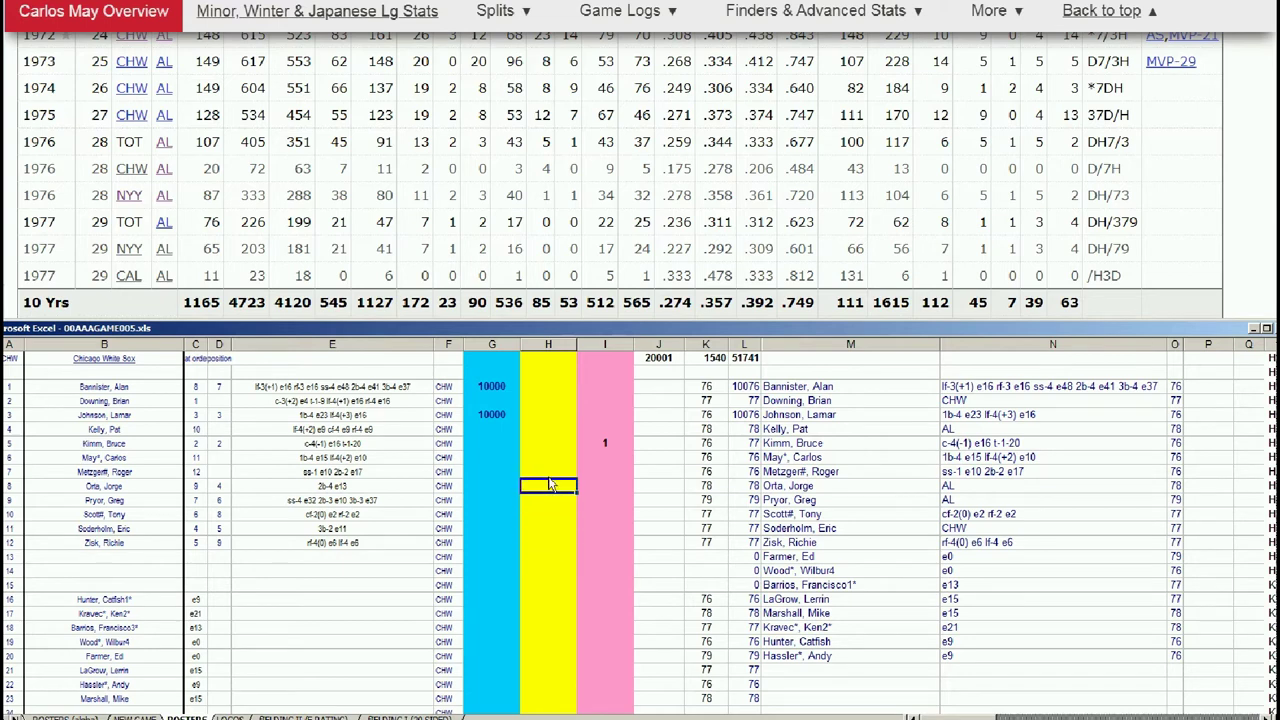
key(Right)
key(Right)
key(Left)
text(1)
key(Return)
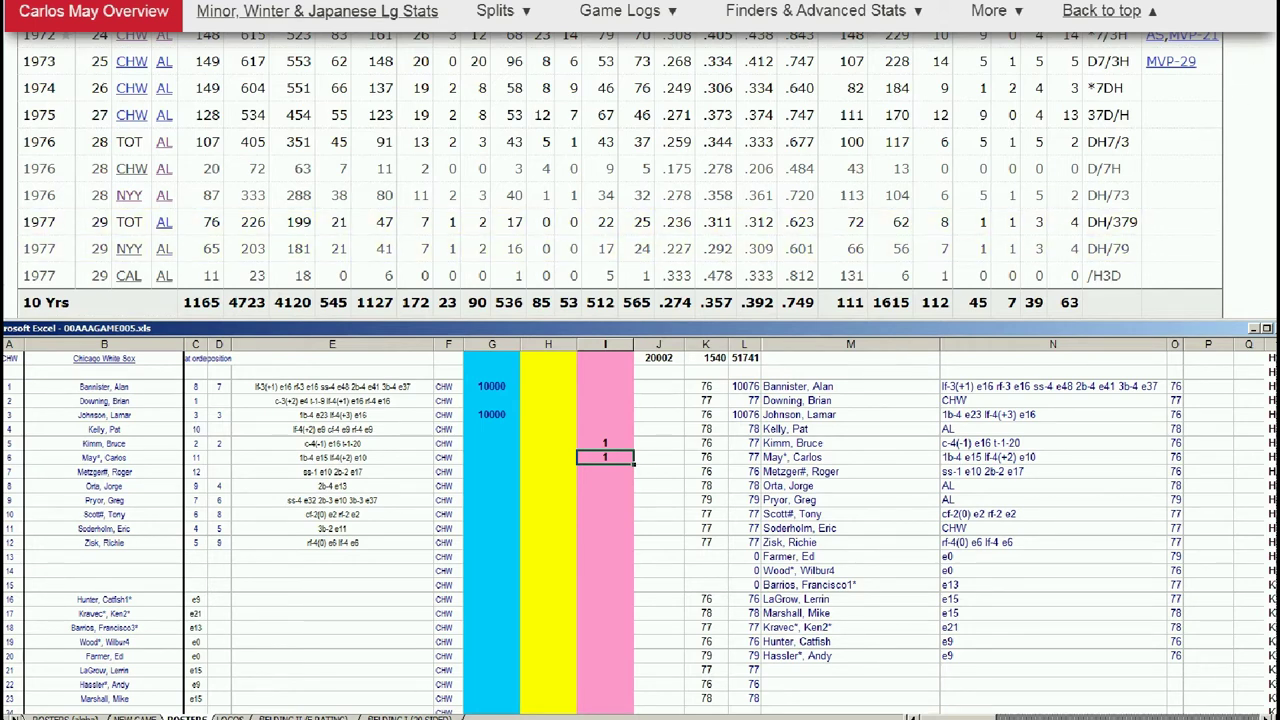
Look up Roger Metzger on Baseball Reference and examine his batting seasons from 1970 to 1980.
key(alt+Tab)
click(1101, 10)
click(930, 58)
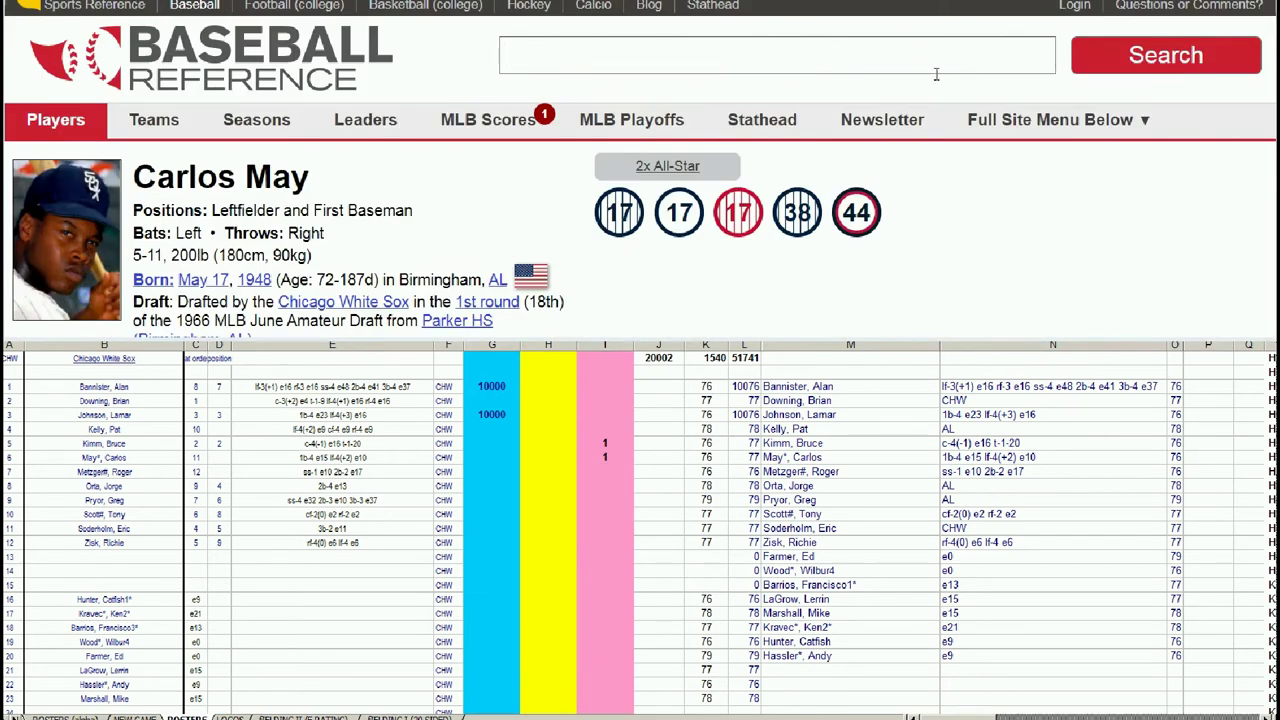
text(roger me)
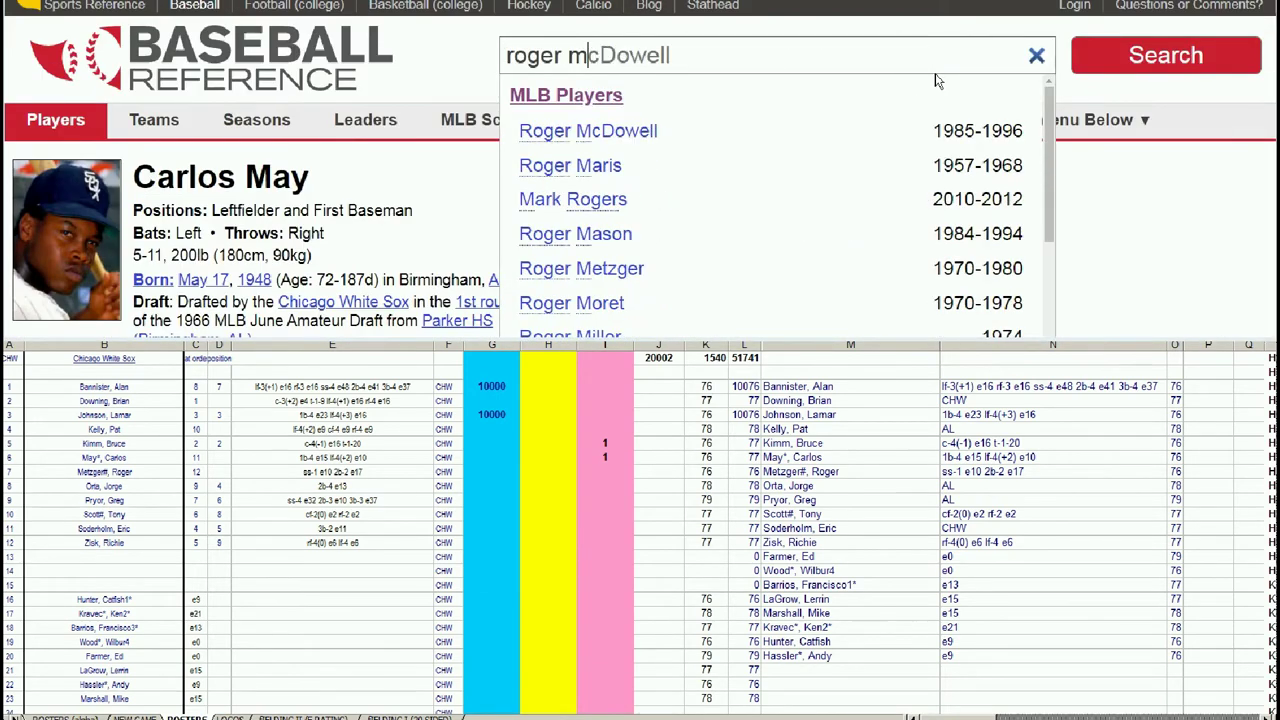
click(622, 132)
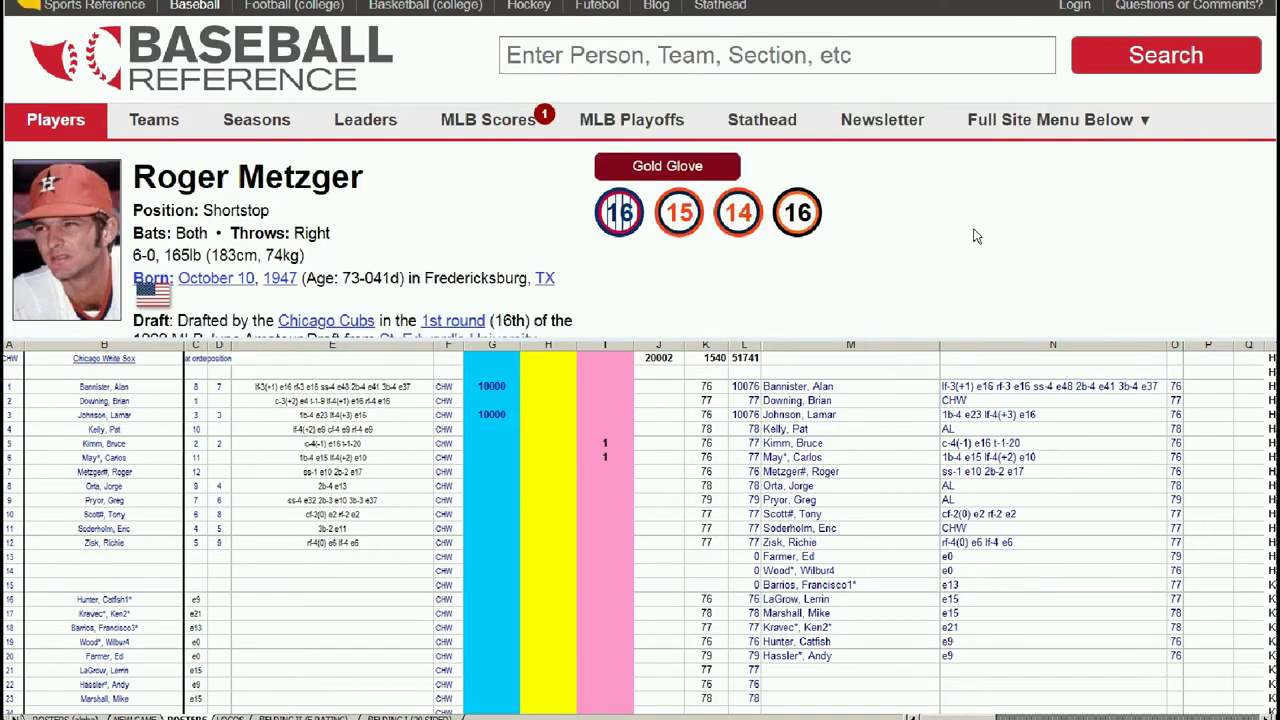
scroll(981, 232, down, 5)
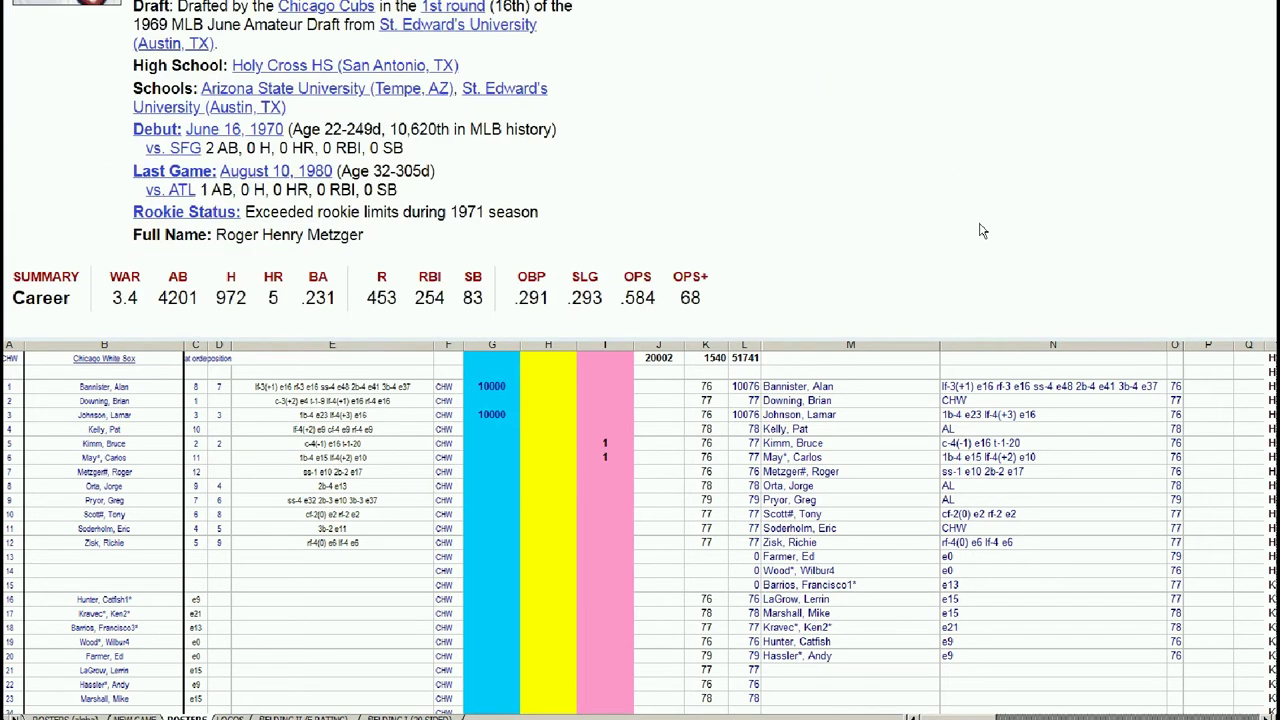
scroll(1017, 150, down, 3)
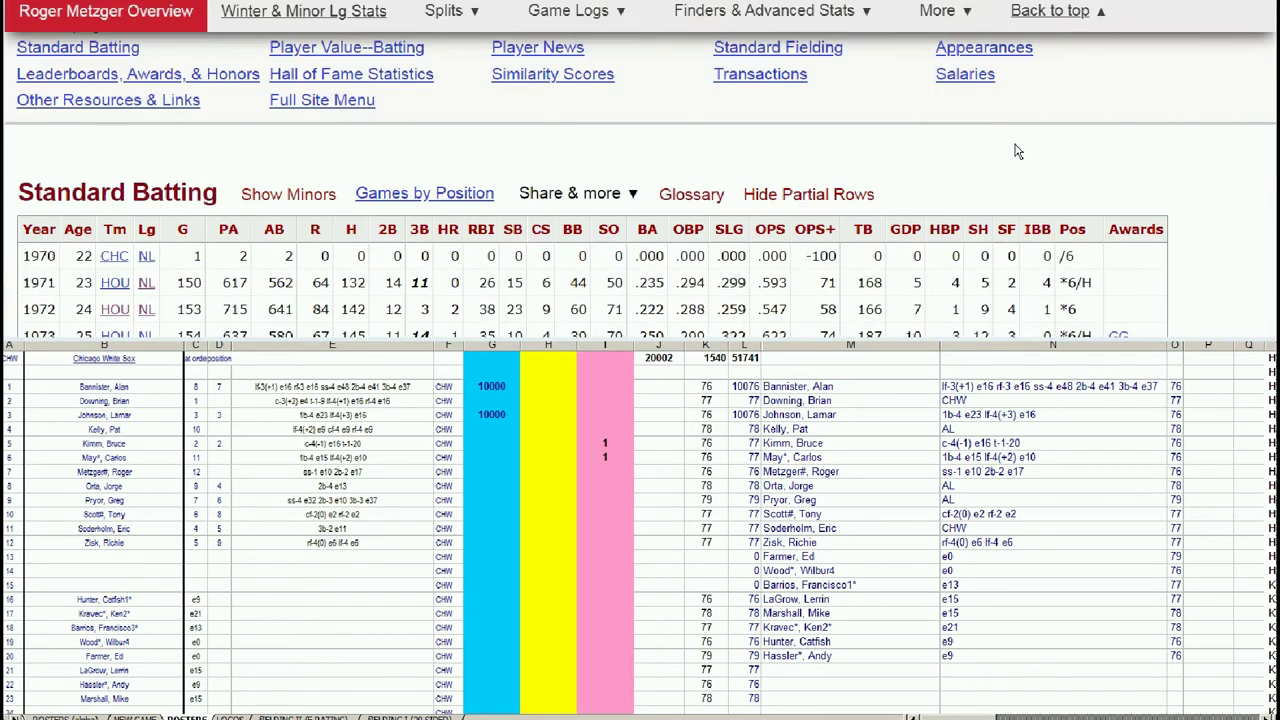
scroll(1024, 150, down, 1)
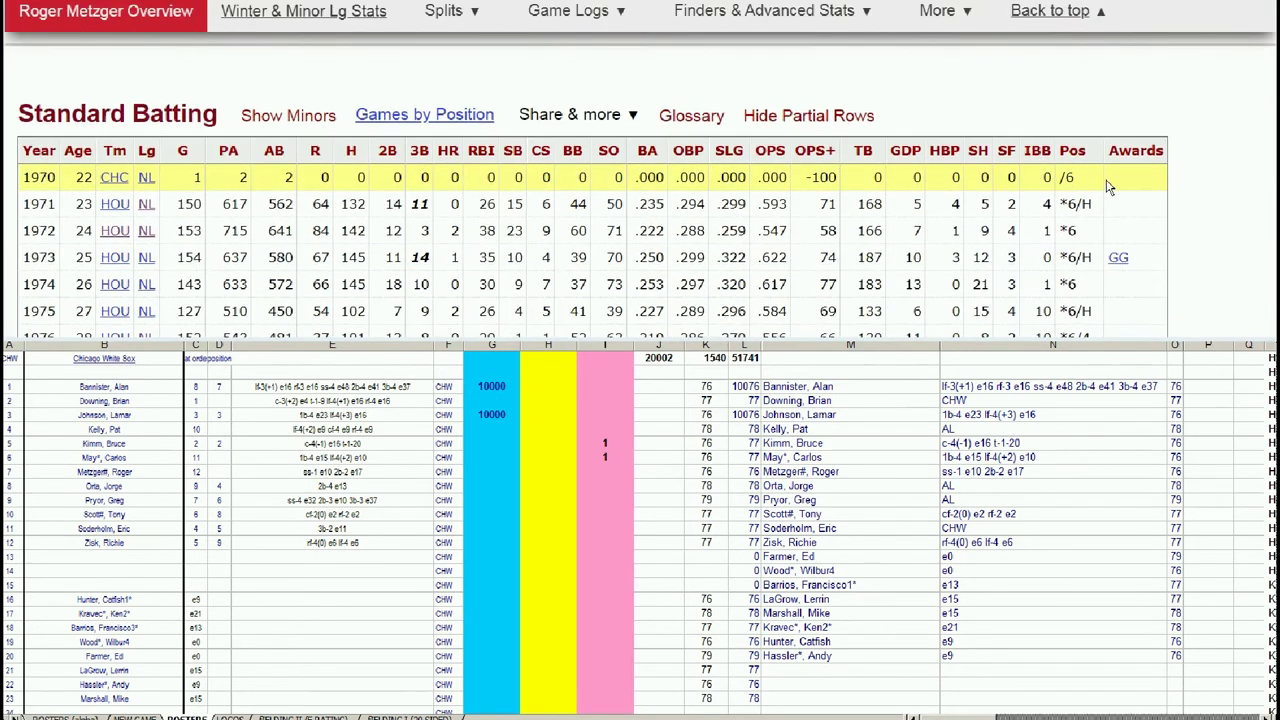
scroll(1108, 183, down, 2)
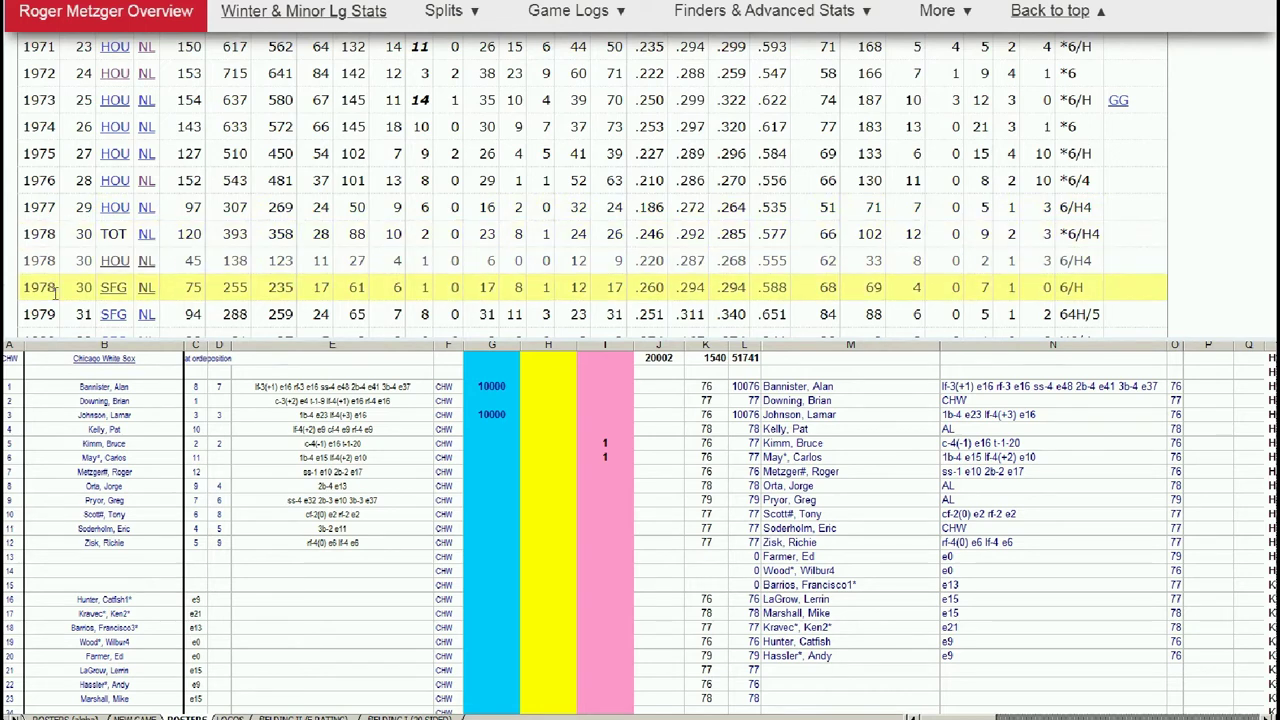
scroll(90, 279, down, 2)
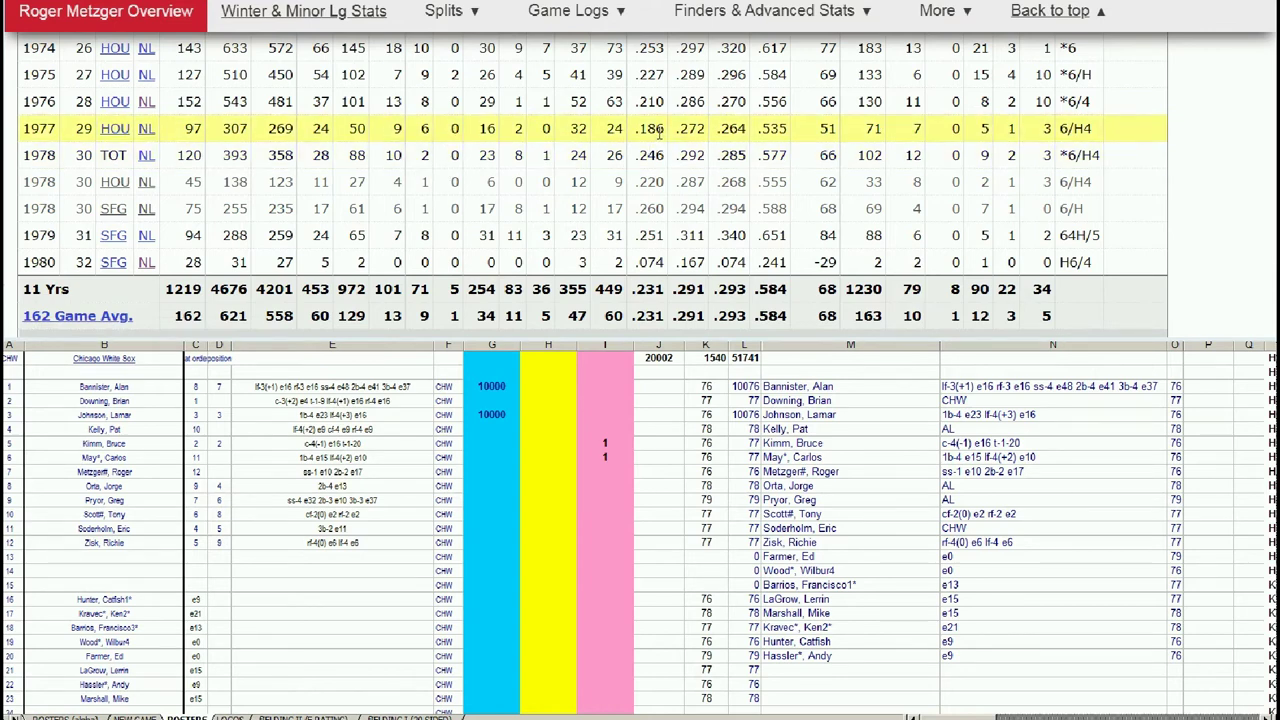
Go through the remaining White Sox hitters' rows in the yellow column H, down to Richie Zisk.
click(549, 475)
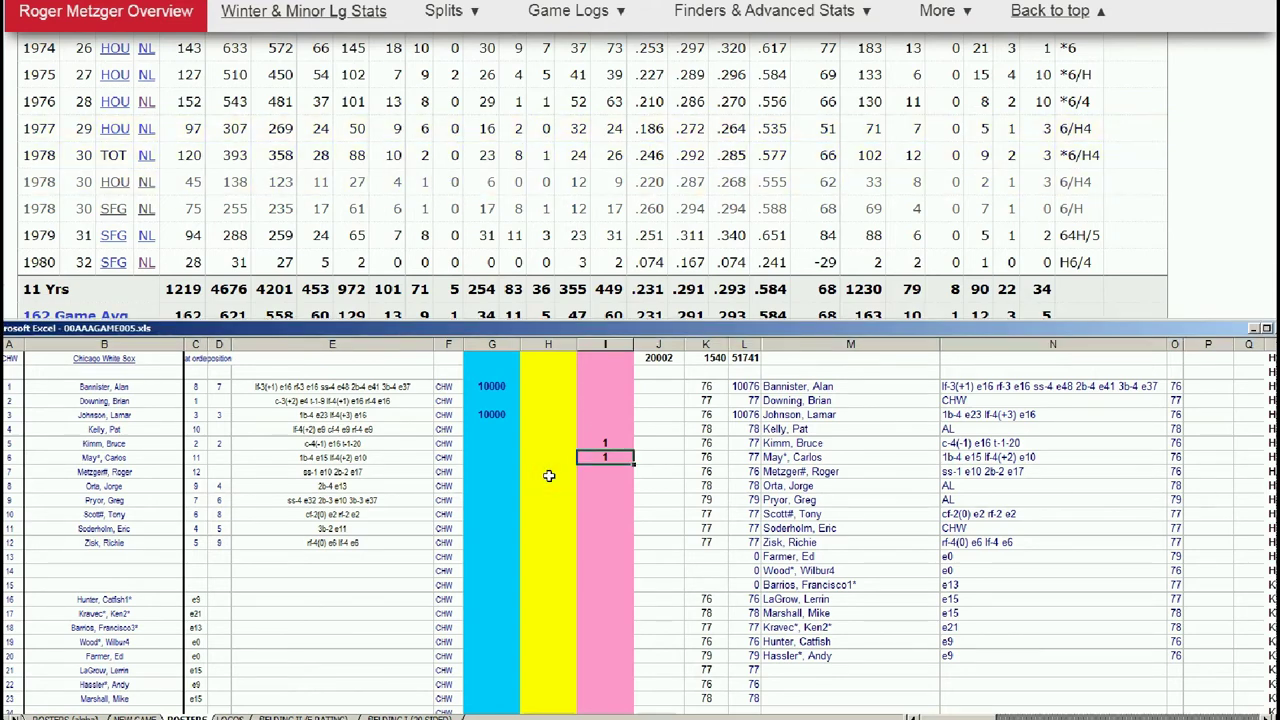
key(Left)
key(Down)
key(Down)
key(Down)
key(Down)
key(Down)
key(Down)
key(Down)
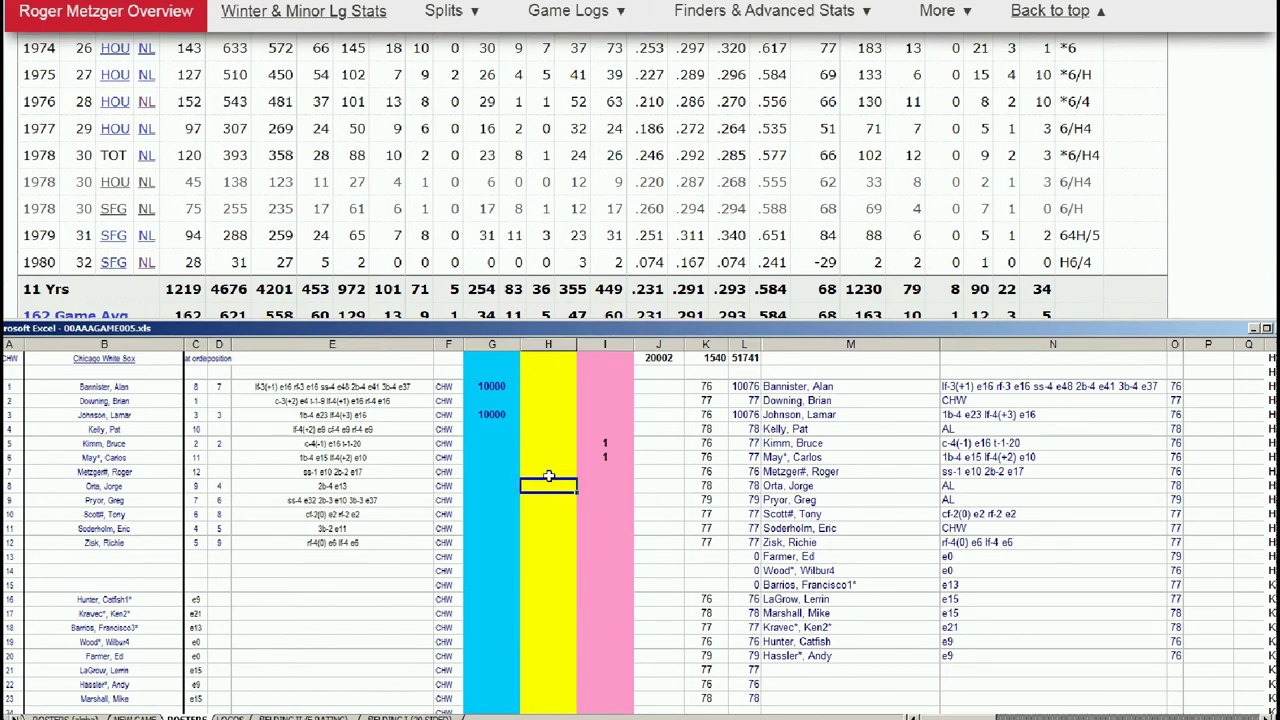
key(Up)
key(Up)
key(Up)
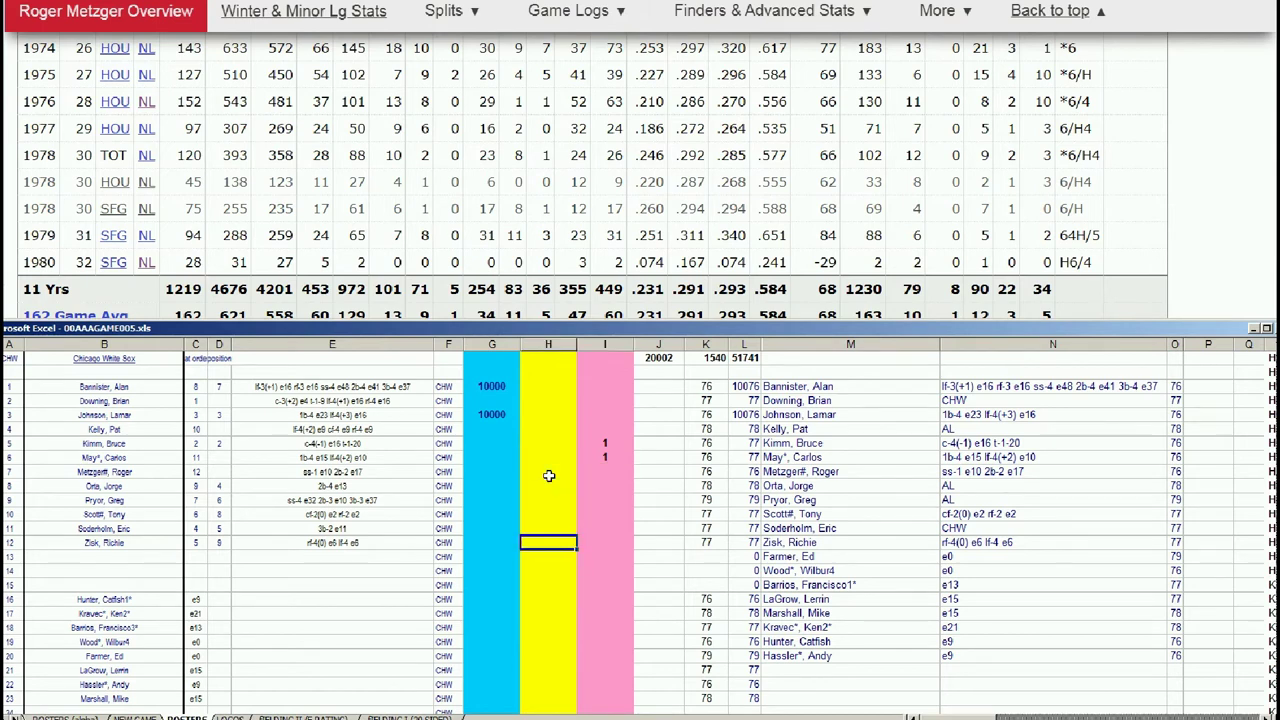
key(Up)
key(Up)
key(Up)
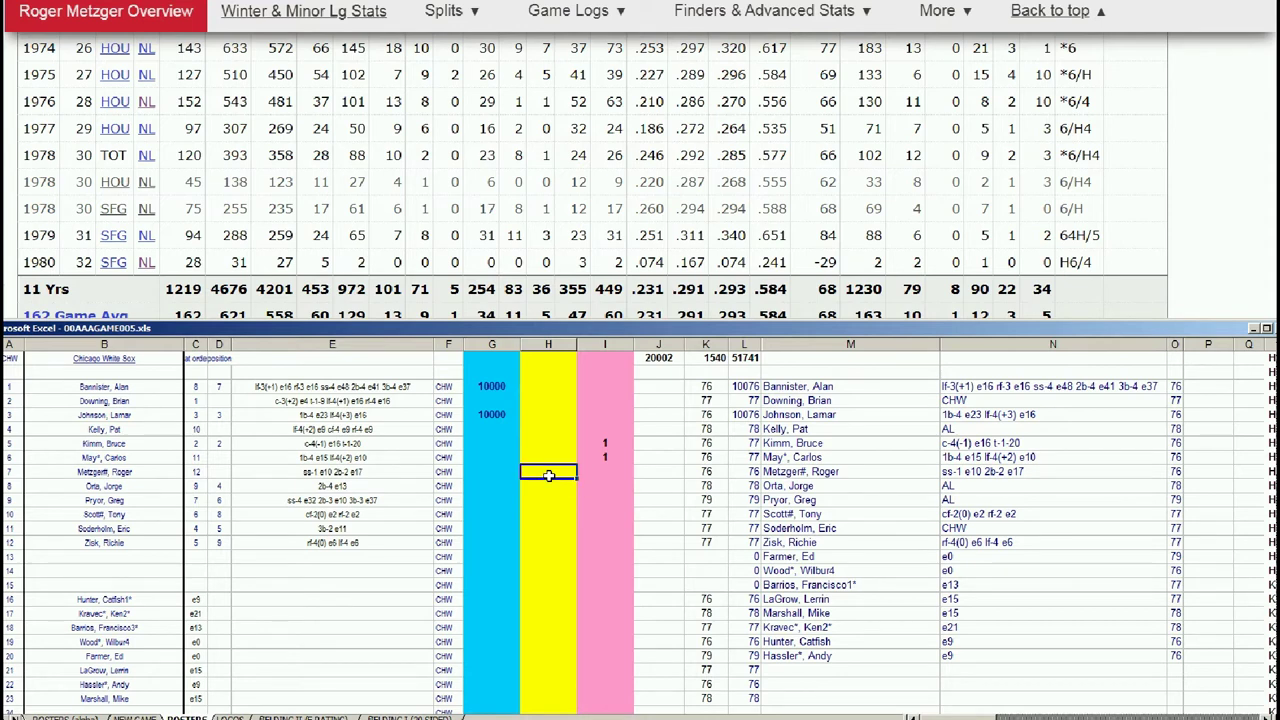
text(100)
key(Return)
key(Up)
Look up Catfish Hunter on Baseball Reference and examine his pitching seasons, including the 1977 and 1978 ERA.
click(1246, 65)
scroll(1246, 65, up, 2)
scroll(1210, 30, up, 5)
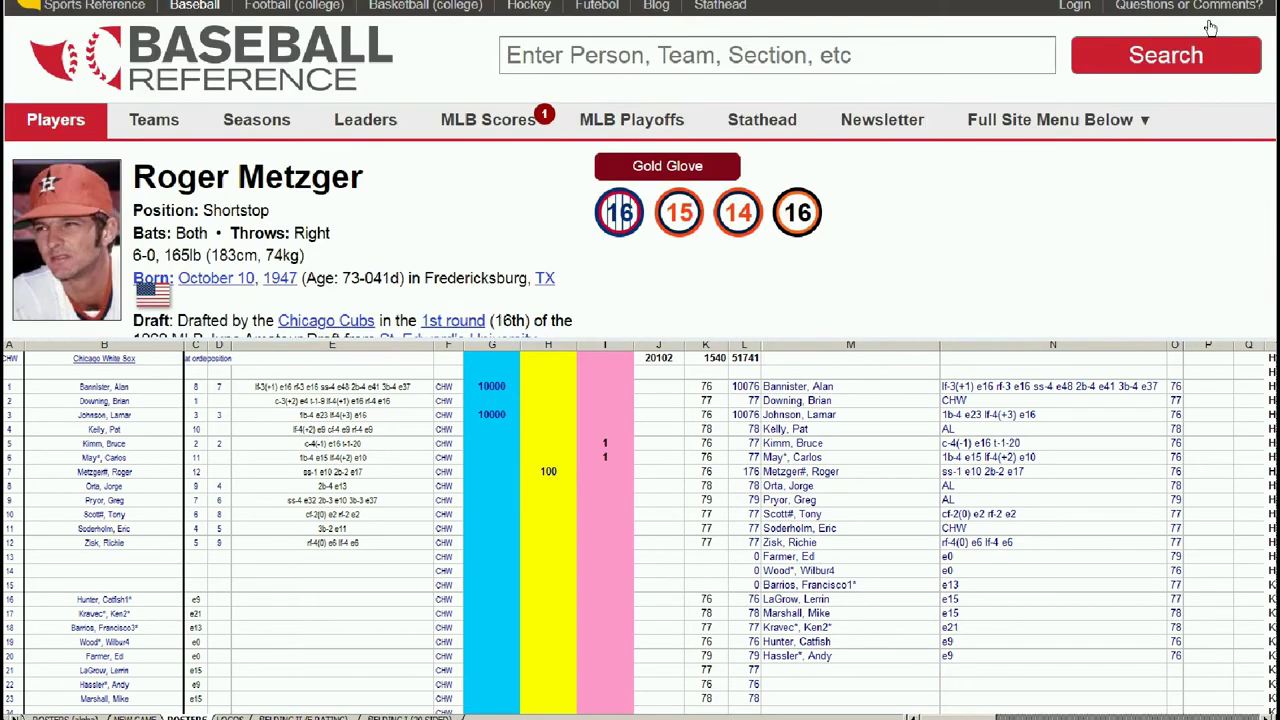
click(985, 55)
text(catfish)
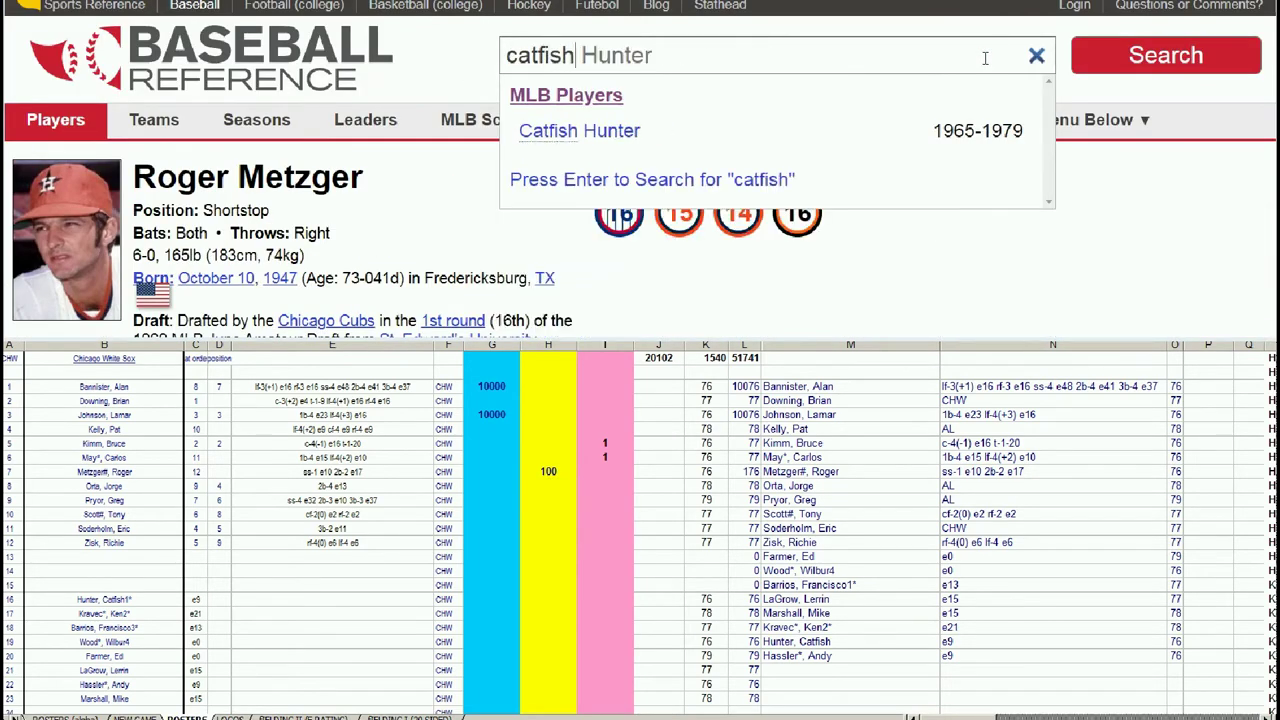
click(610, 140)
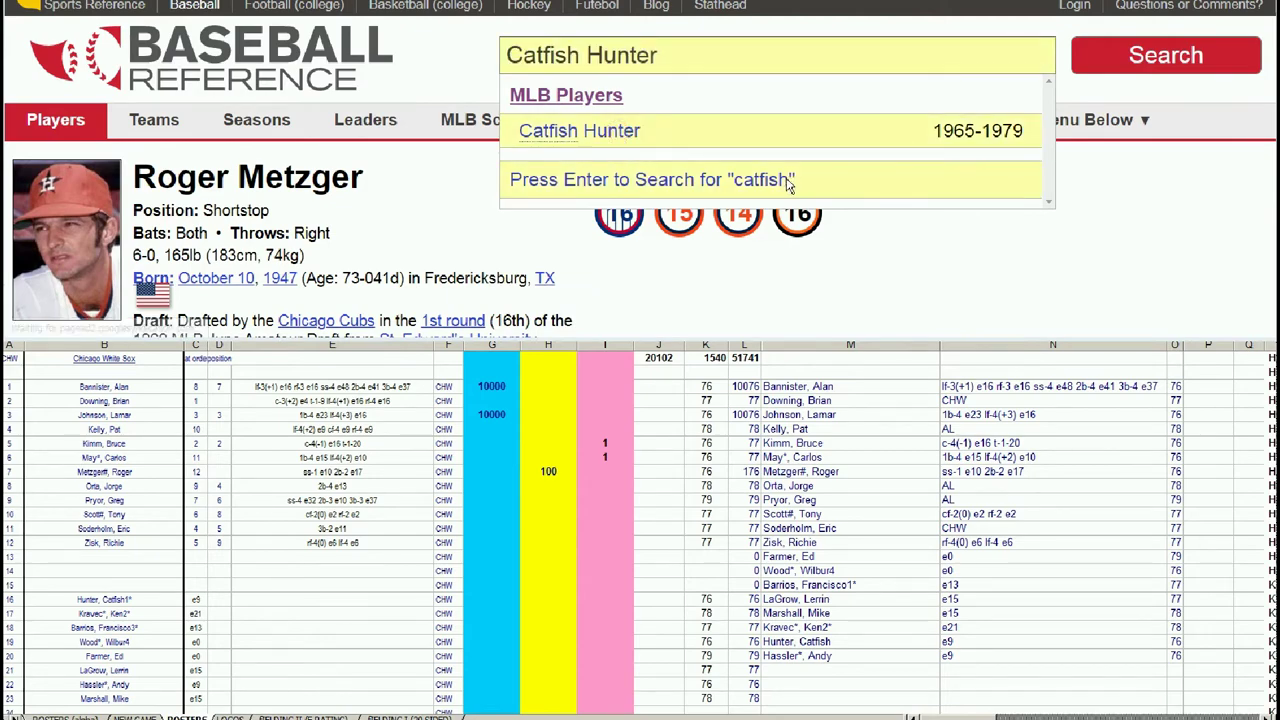
scroll(943, 214, down, 10)
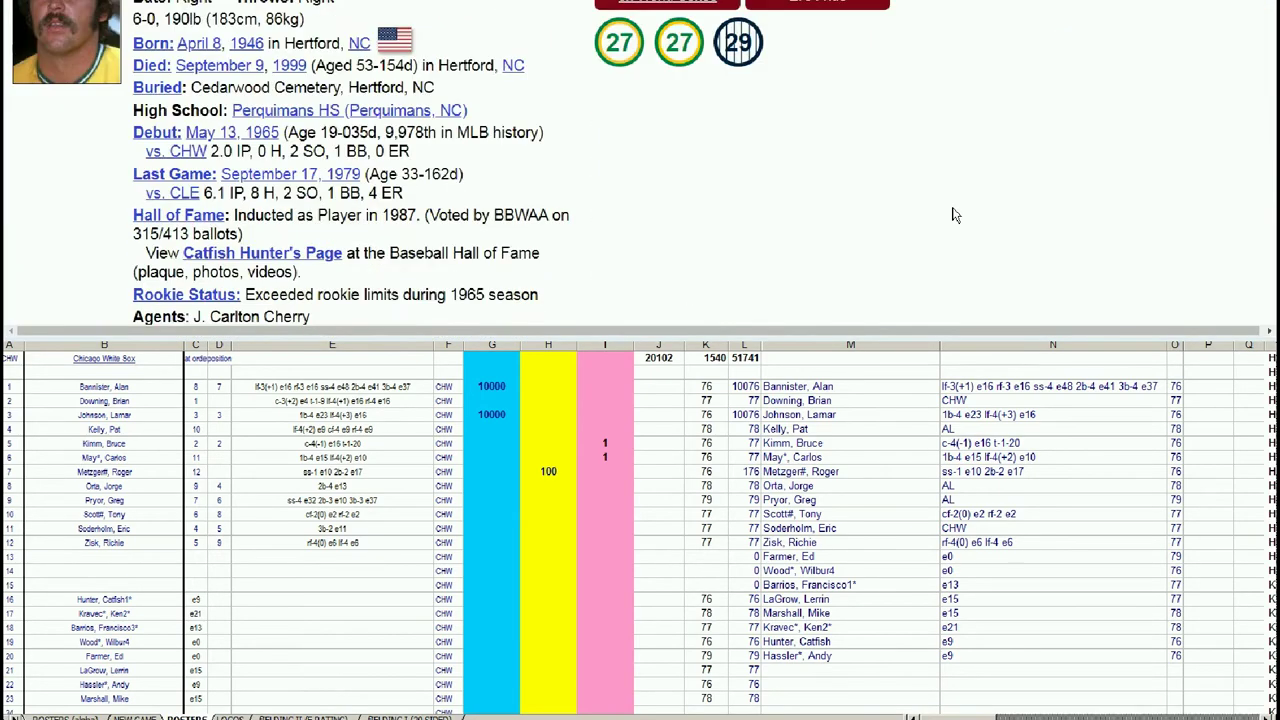
scroll(955, 214, down, 6)
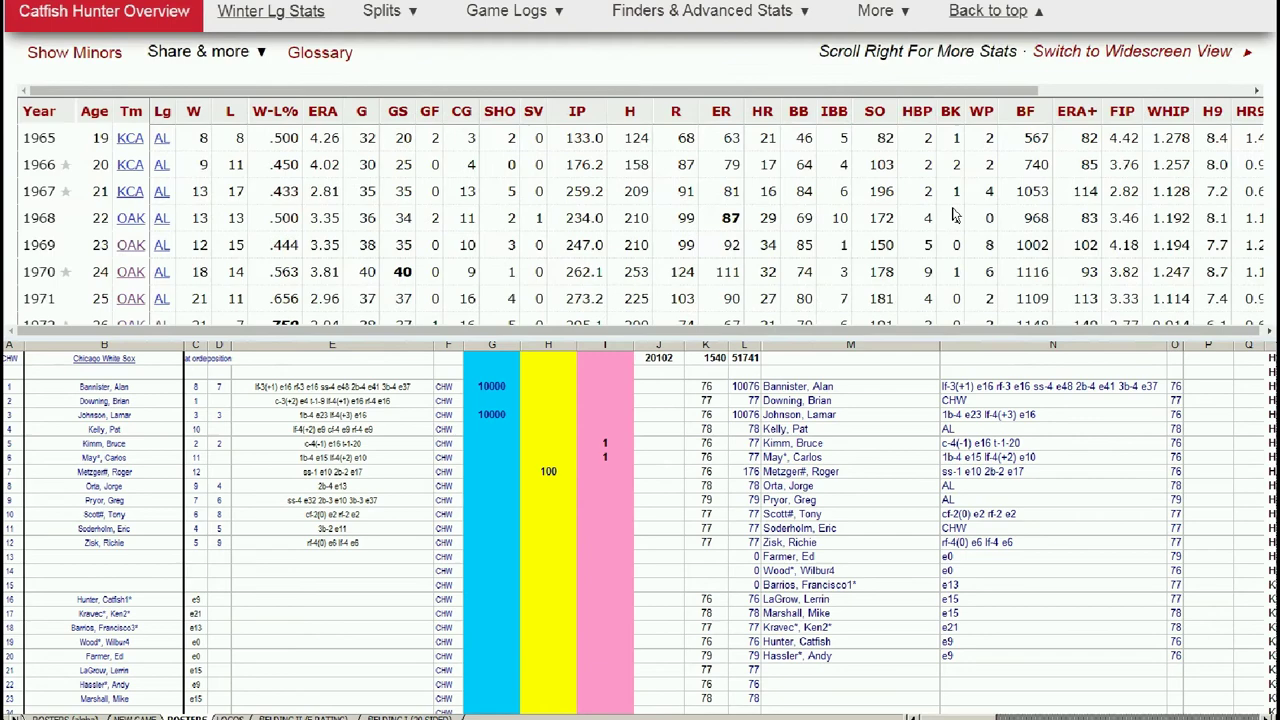
scroll(955, 207, down, 3)
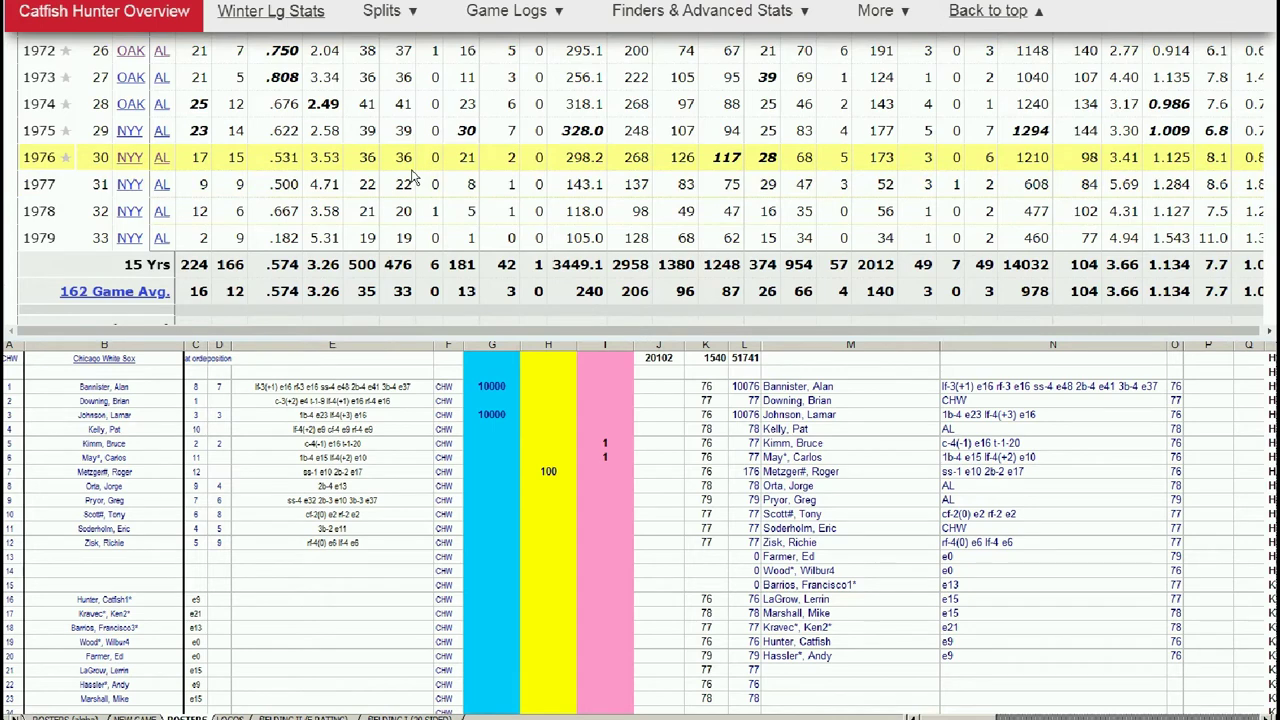
mouse_move(335, 183)
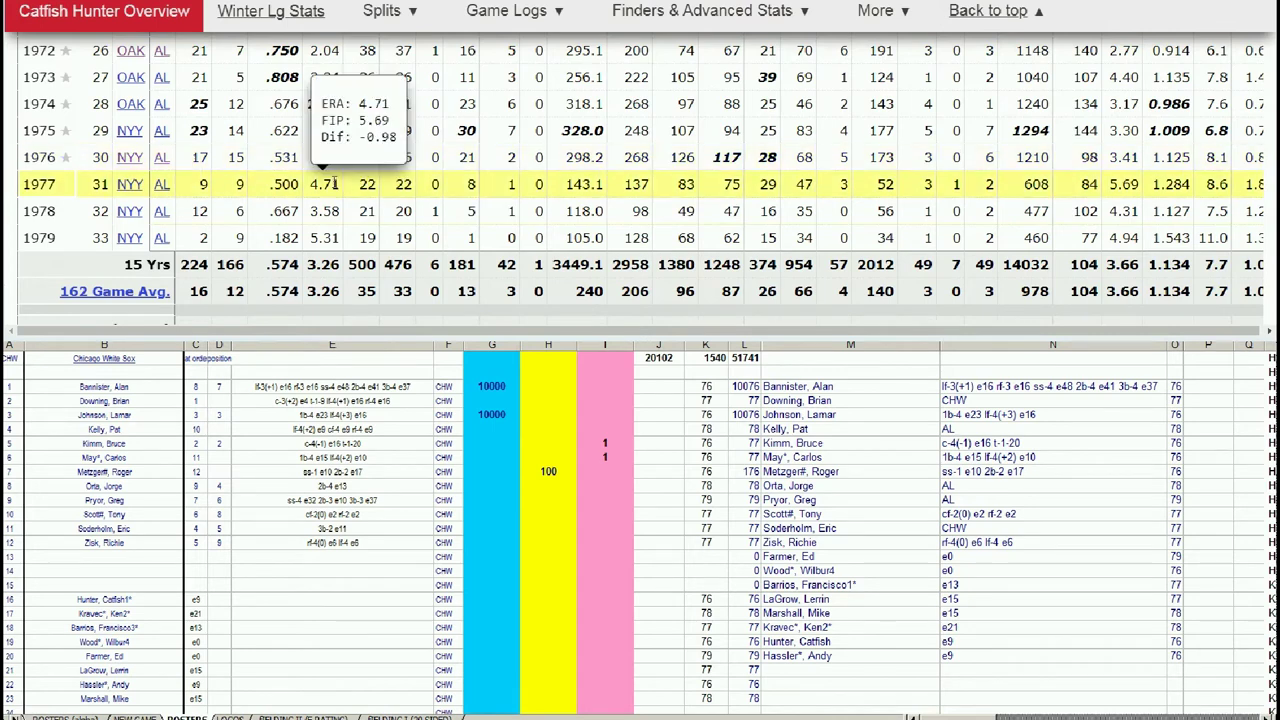
mouse_move(334, 214)
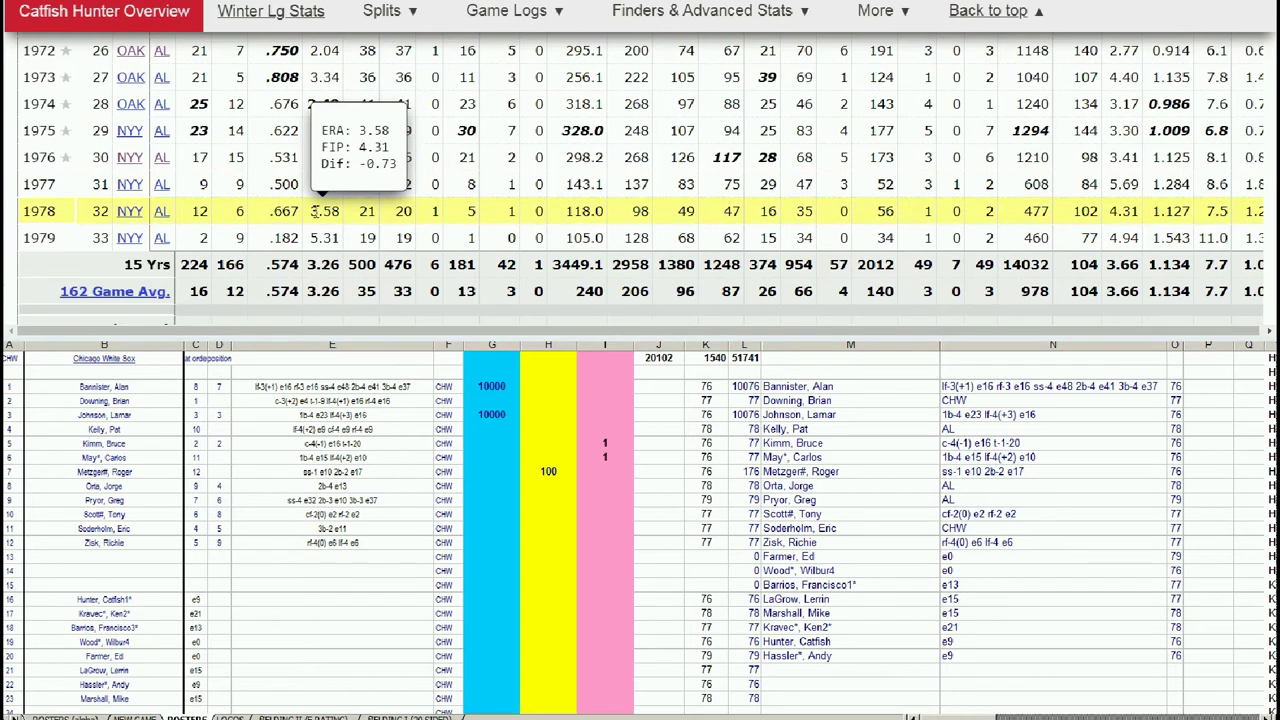
Mark Catfish Hunter with 100 in the yellow column H of the Excel roster.
click(498, 579)
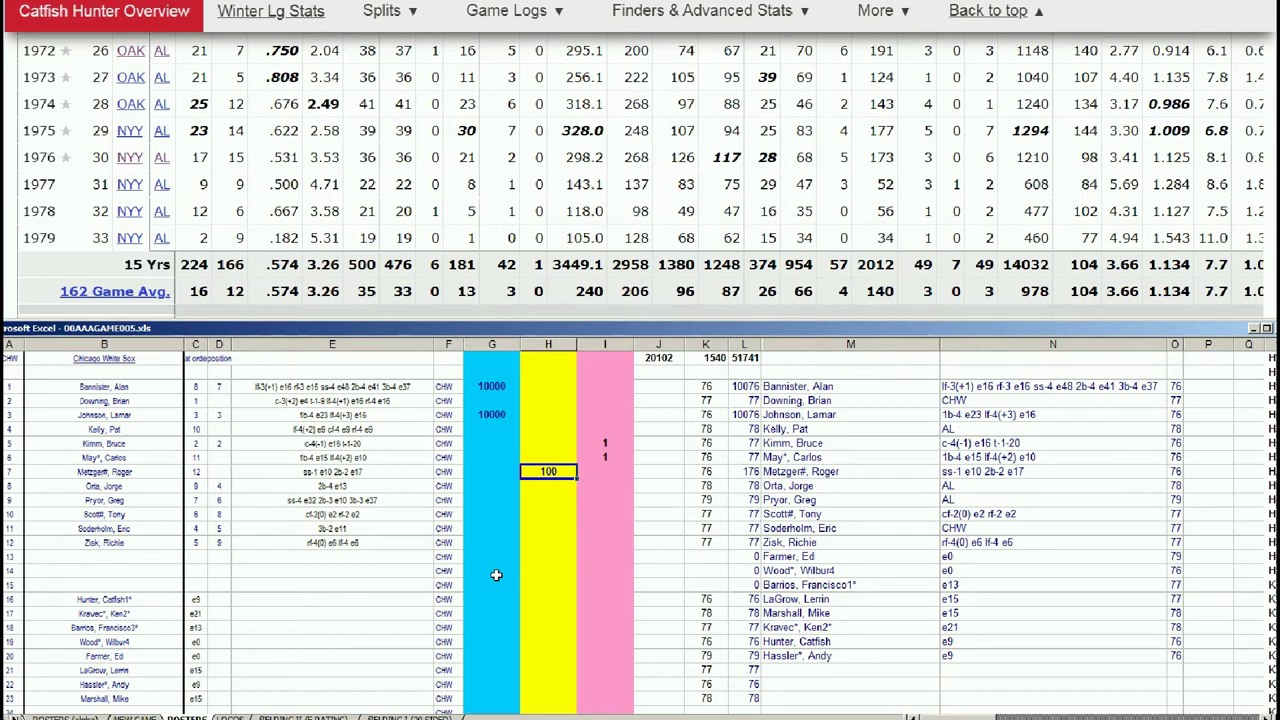
click(505, 600)
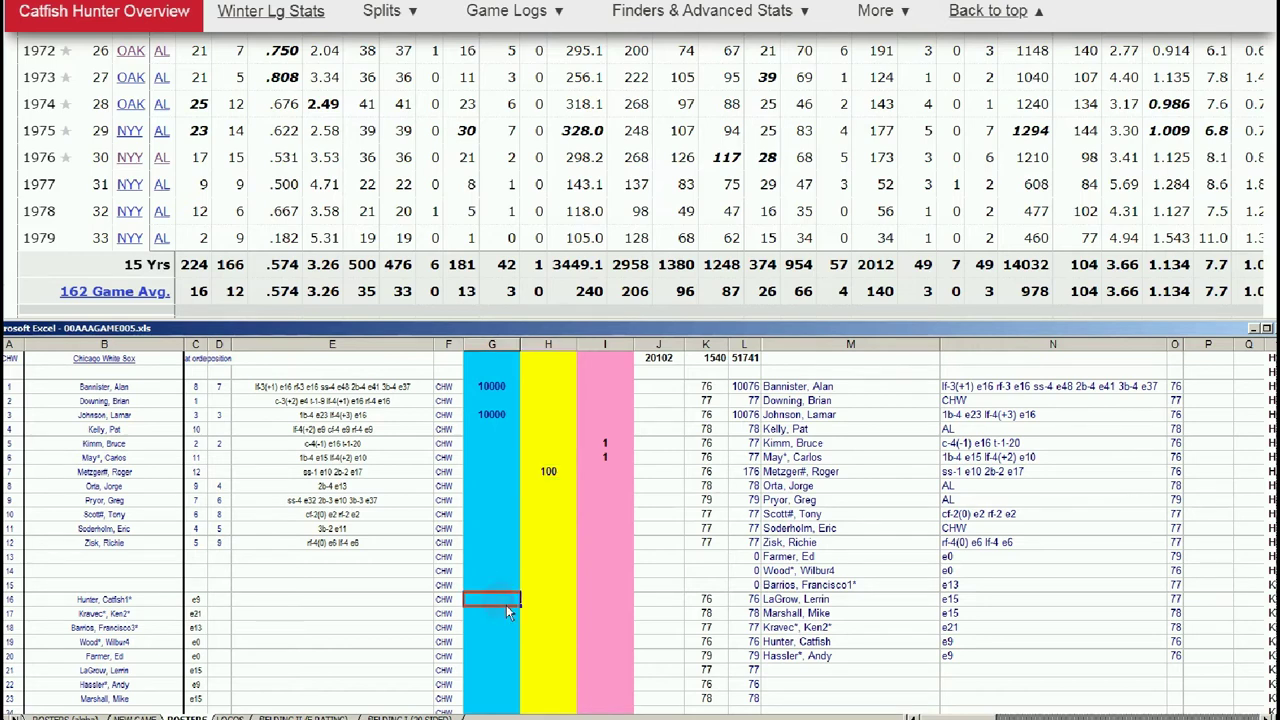
key(Left)
key(Right)
key(Right)
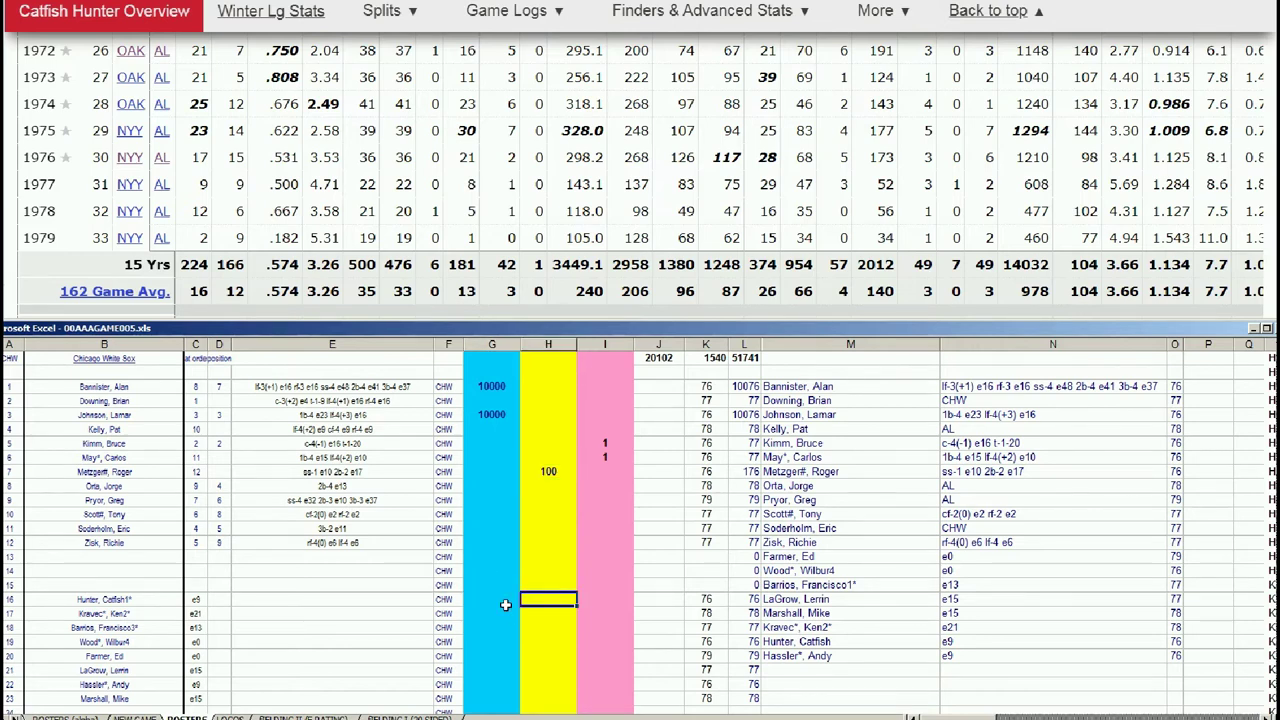
text(100)
key(Return)
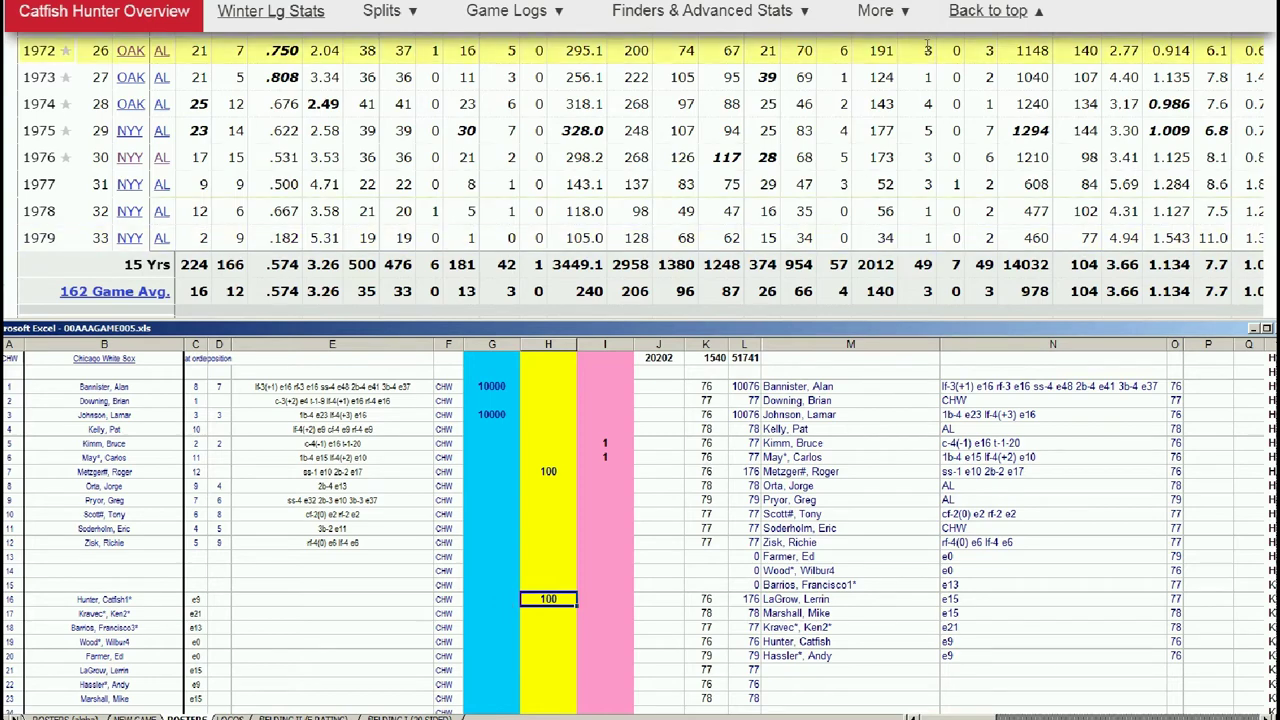
Look up Wilbur Wood on Baseball Reference and examine his standard pitching seasons from 1961 to 1978.
click(1275, 60)
click(988, 10)
click(966, 50)
text(wood)
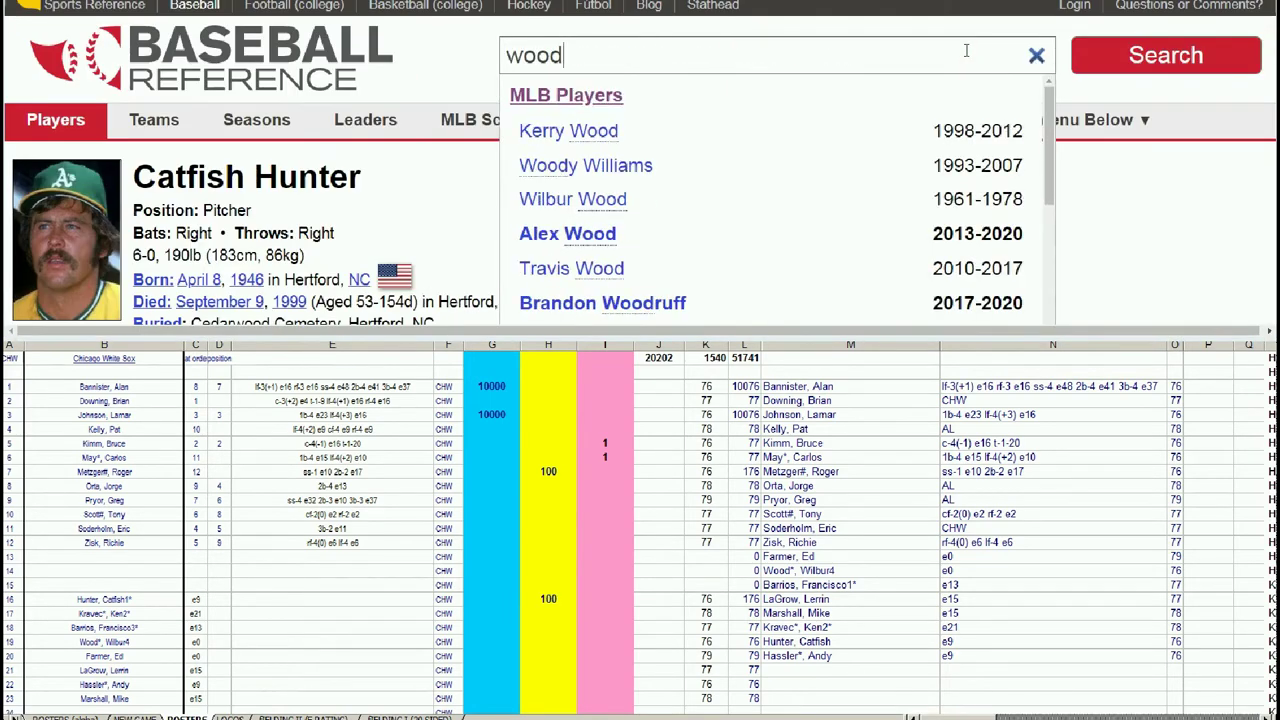
click(573, 199)
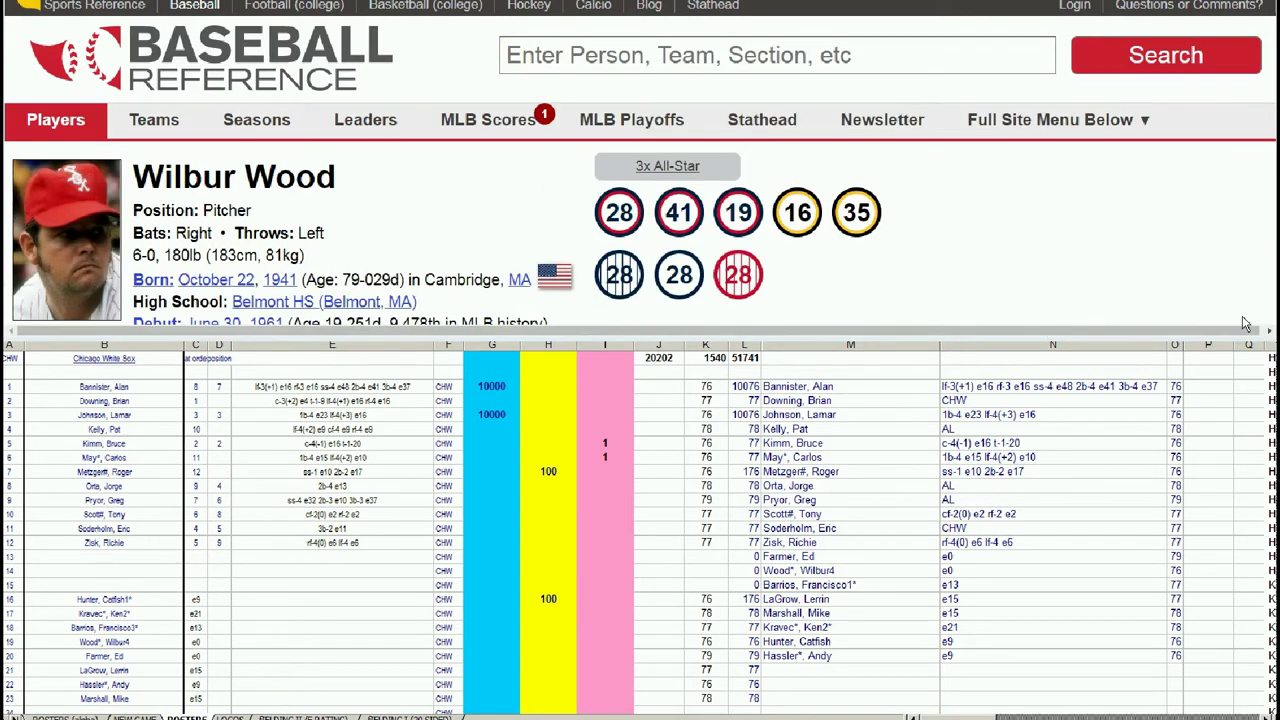
scroll(640, 165, down, 10)
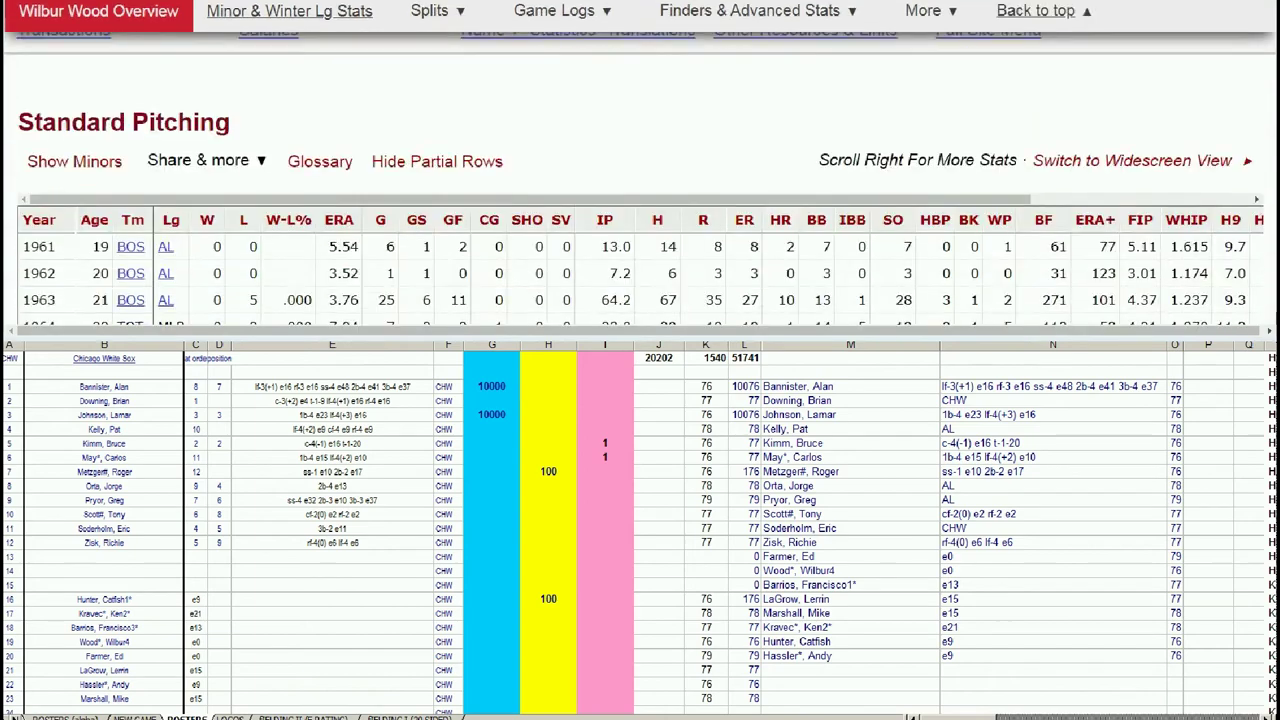
scroll(640, 180, down, 3)
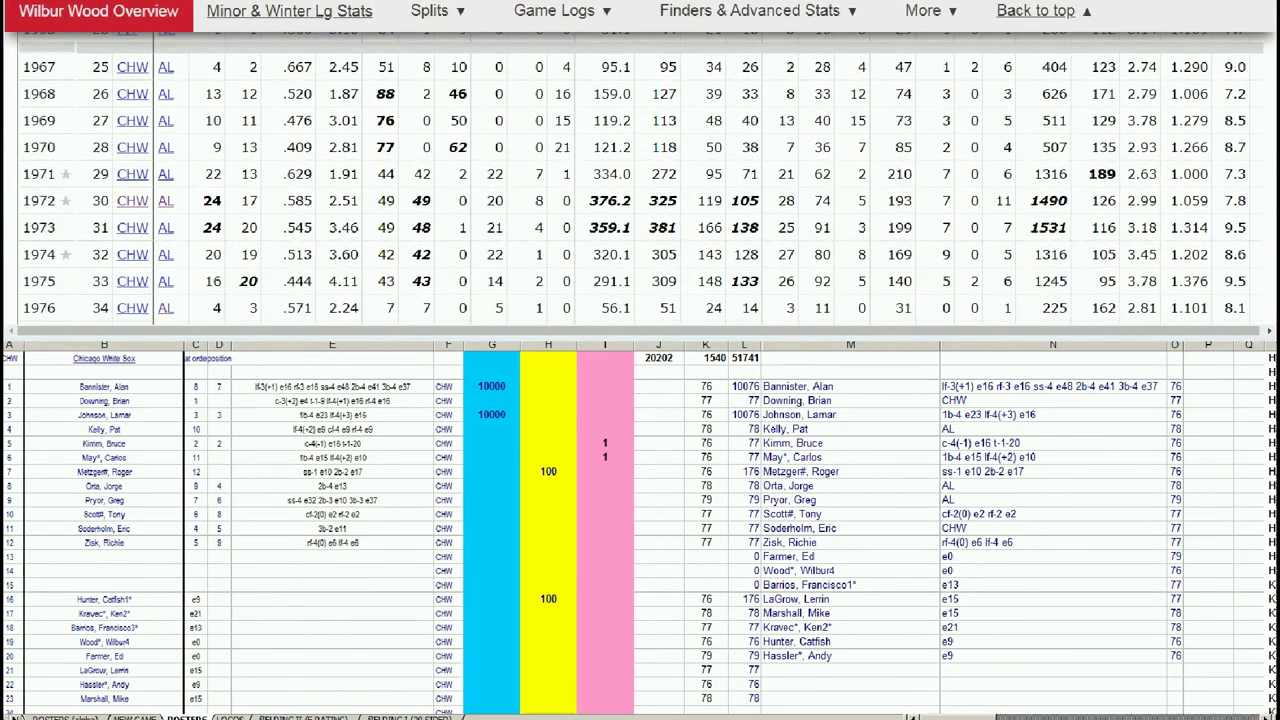
scroll(380, 180, up, 5)
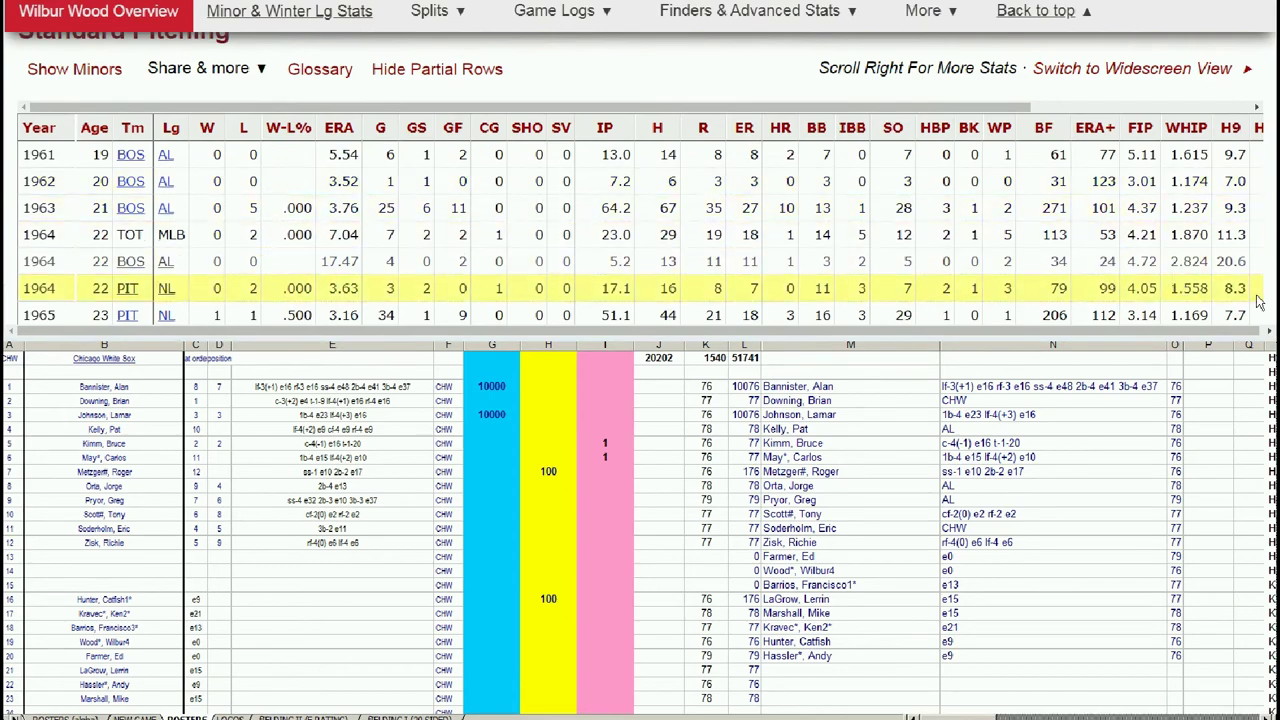
scroll(640, 180, down, 2)
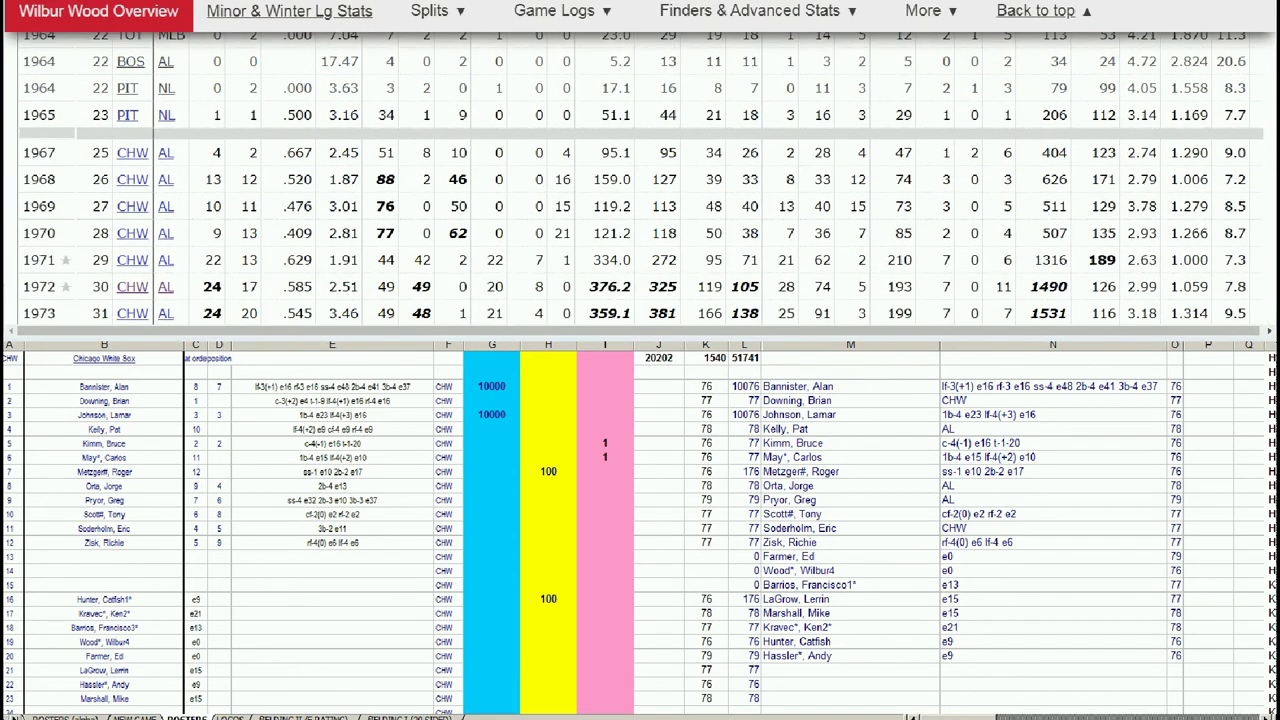
scroll(249, 258, down, 2)
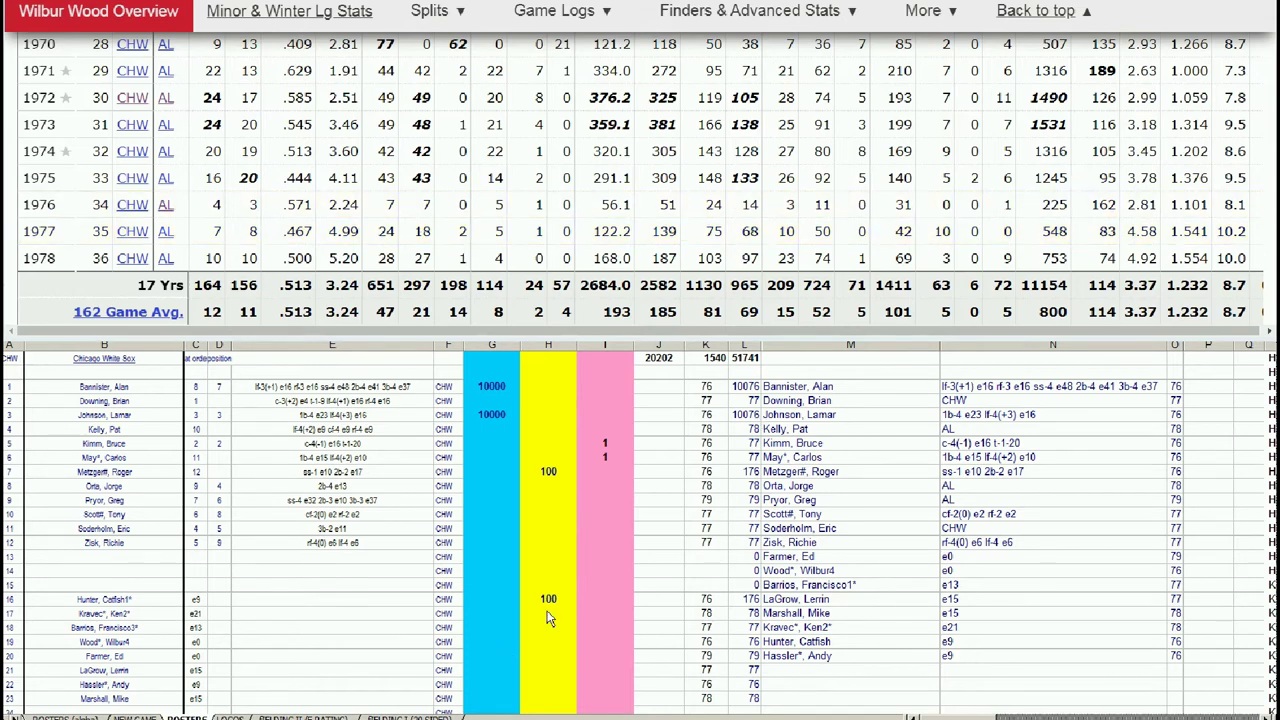
Mark Wilbur Wood with 1 in the pink column I of the Excel roster.
click(548, 600)
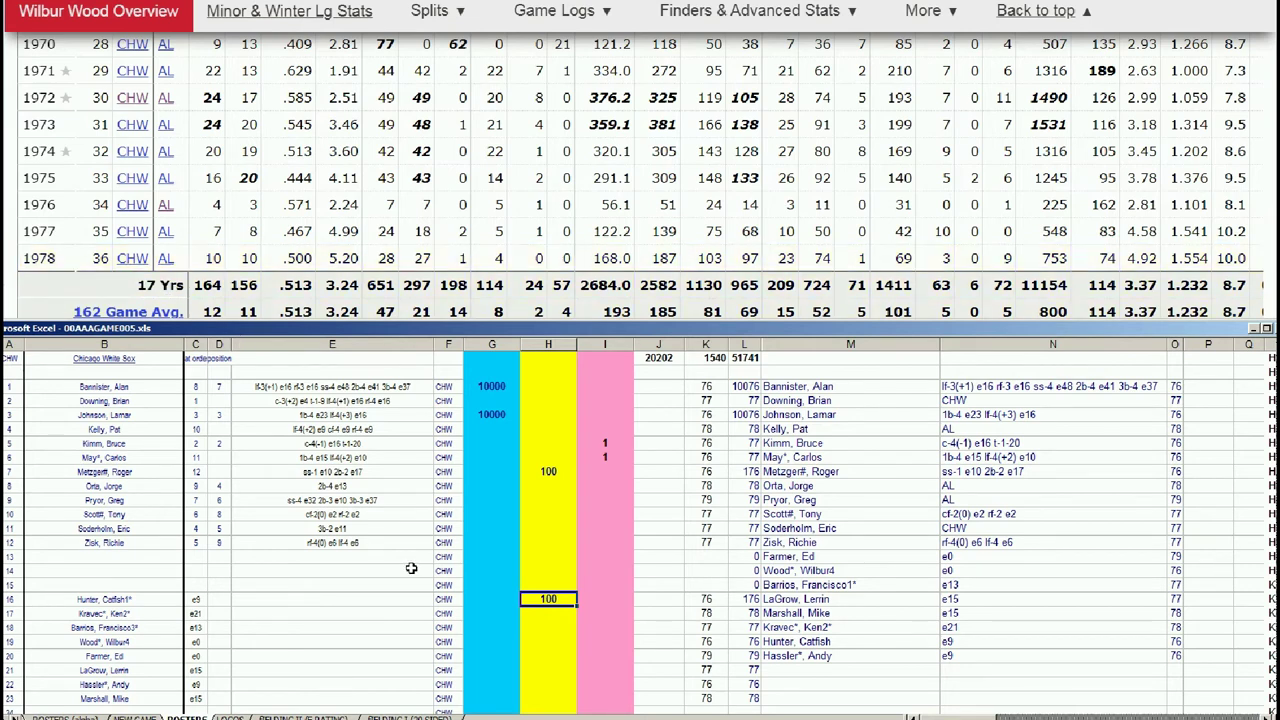
click(564, 614)
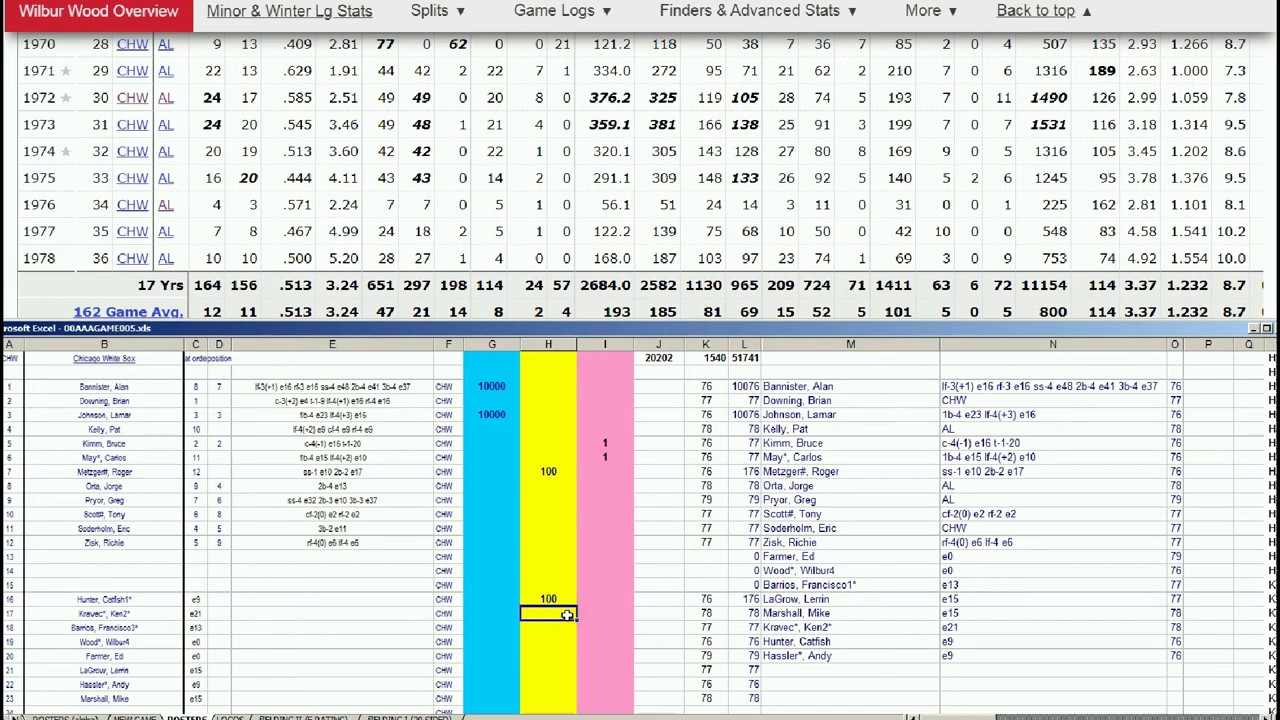
key(Up)
key(Down)
key(Down)
key(Down)
key(Right)
text(1)
key(Return)
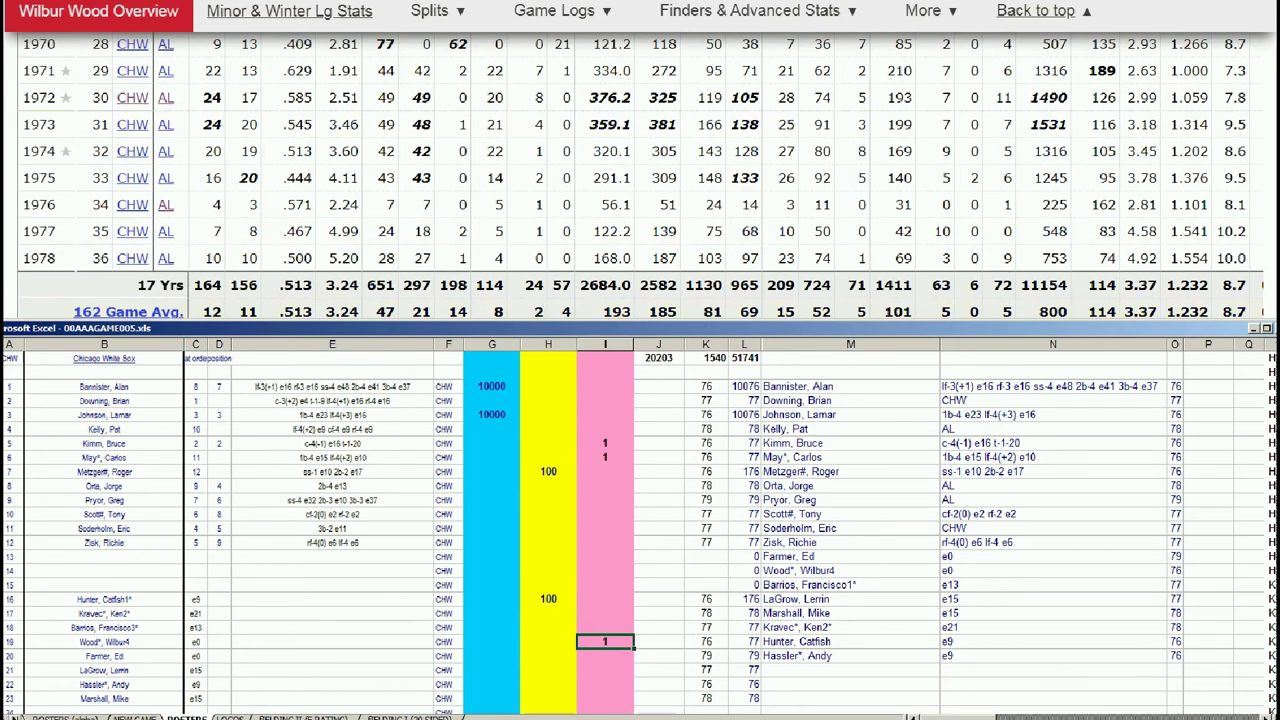
Look up Andy Hassler on Baseball Reference and bring up his standard pitching table.
click(1035, 10)
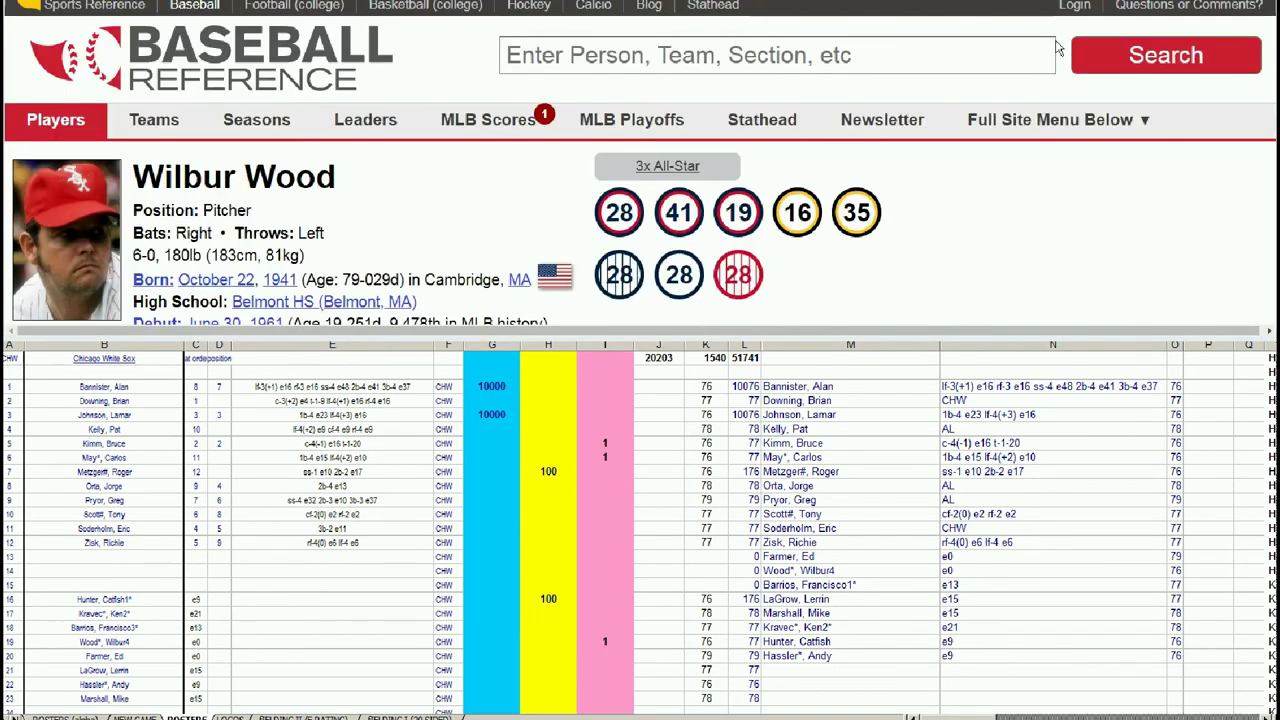
click(778, 45)
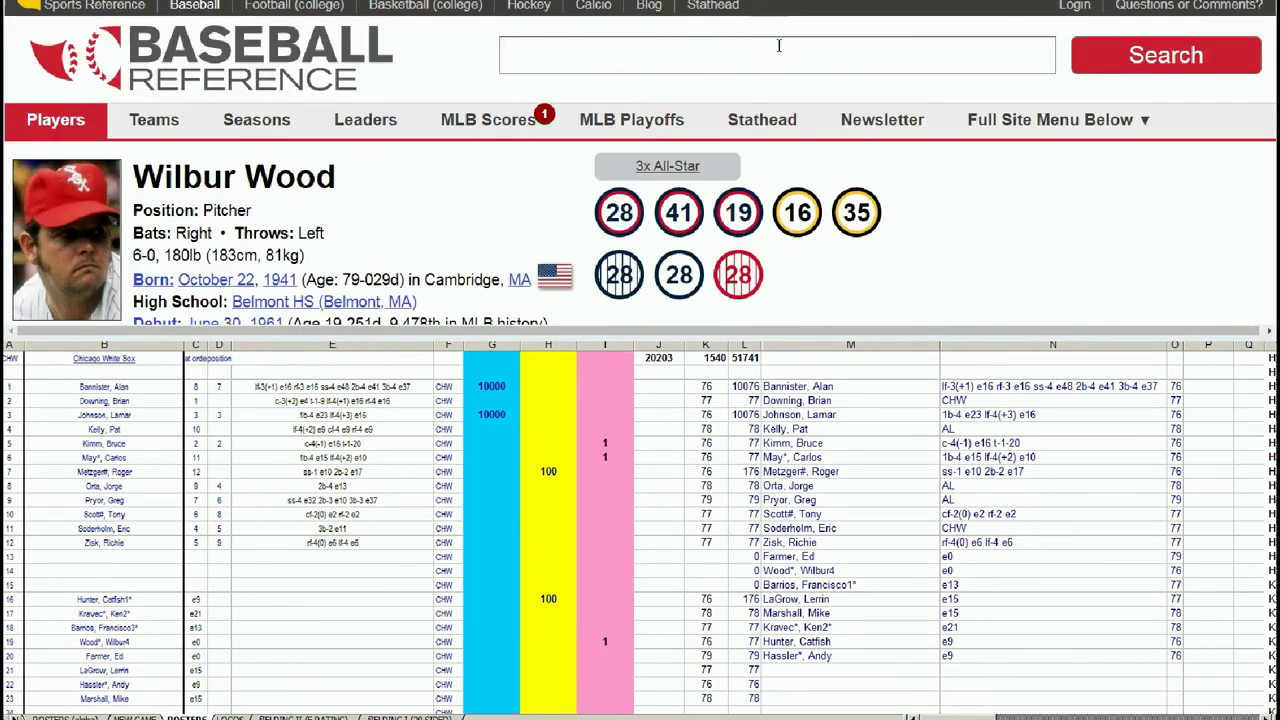
text(hassler)
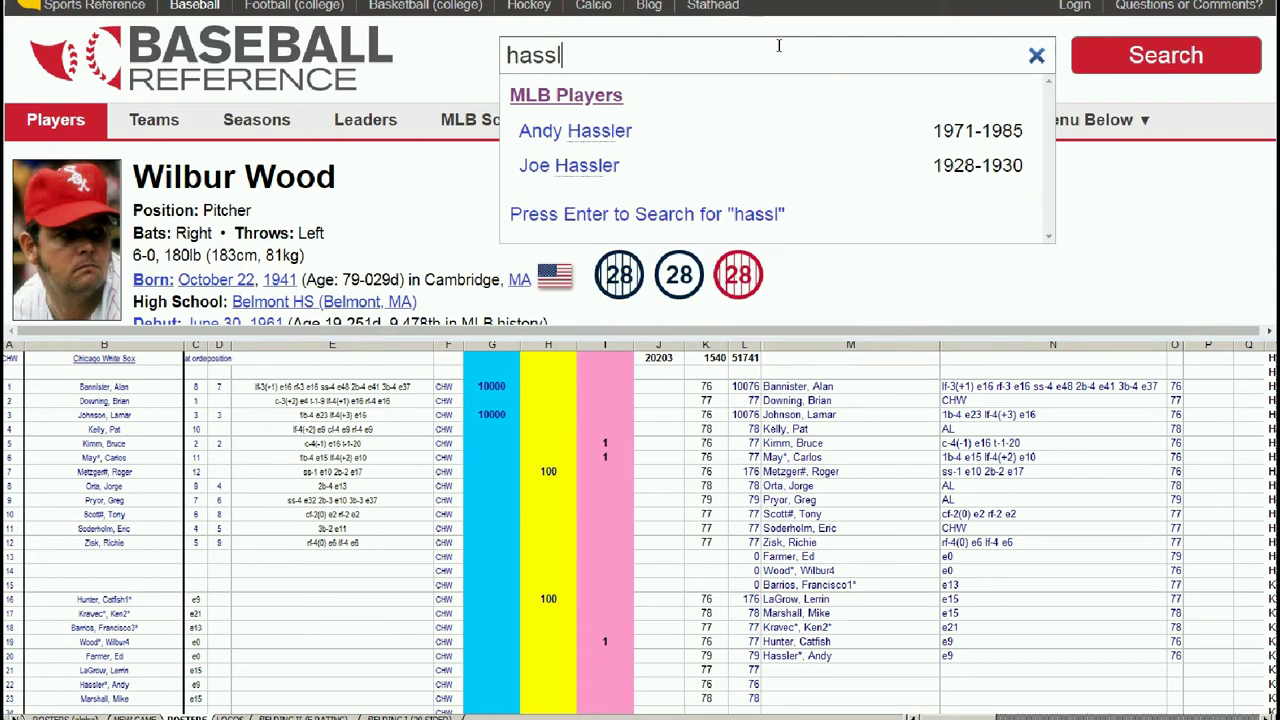
click(640, 130)
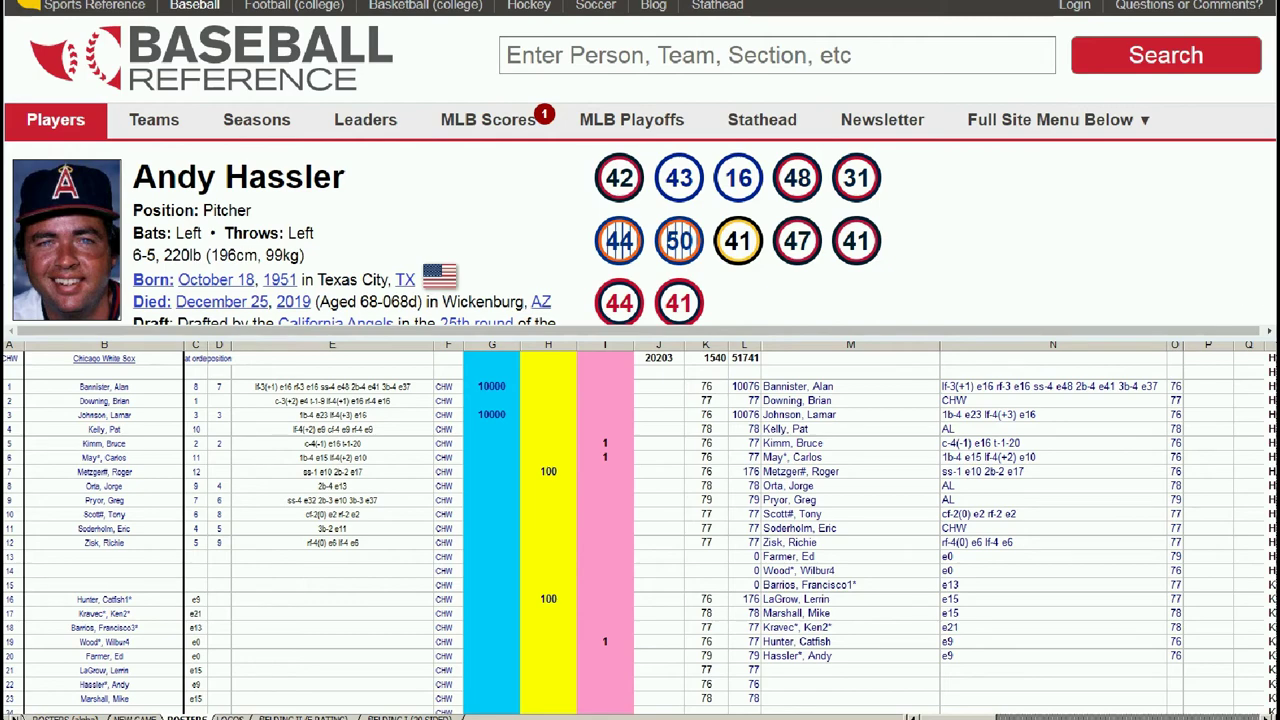
scroll(640, 165, down, 3)
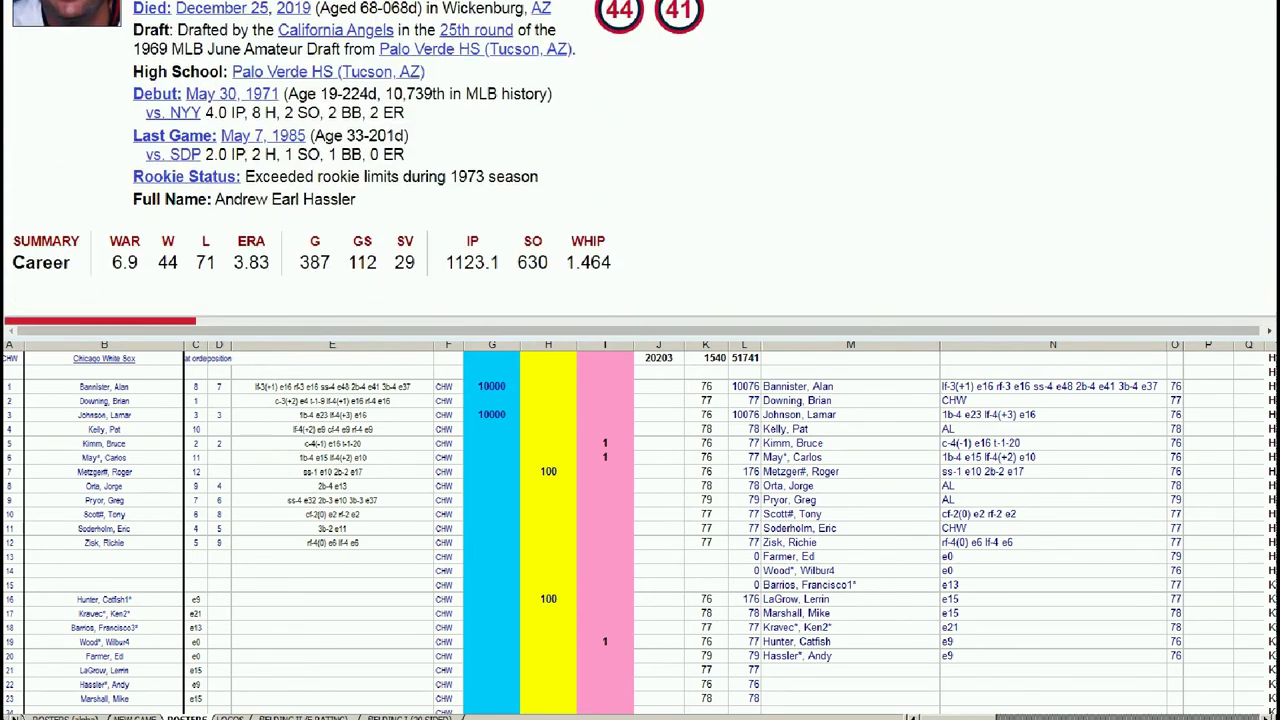
scroll(640, 165, down, 5)
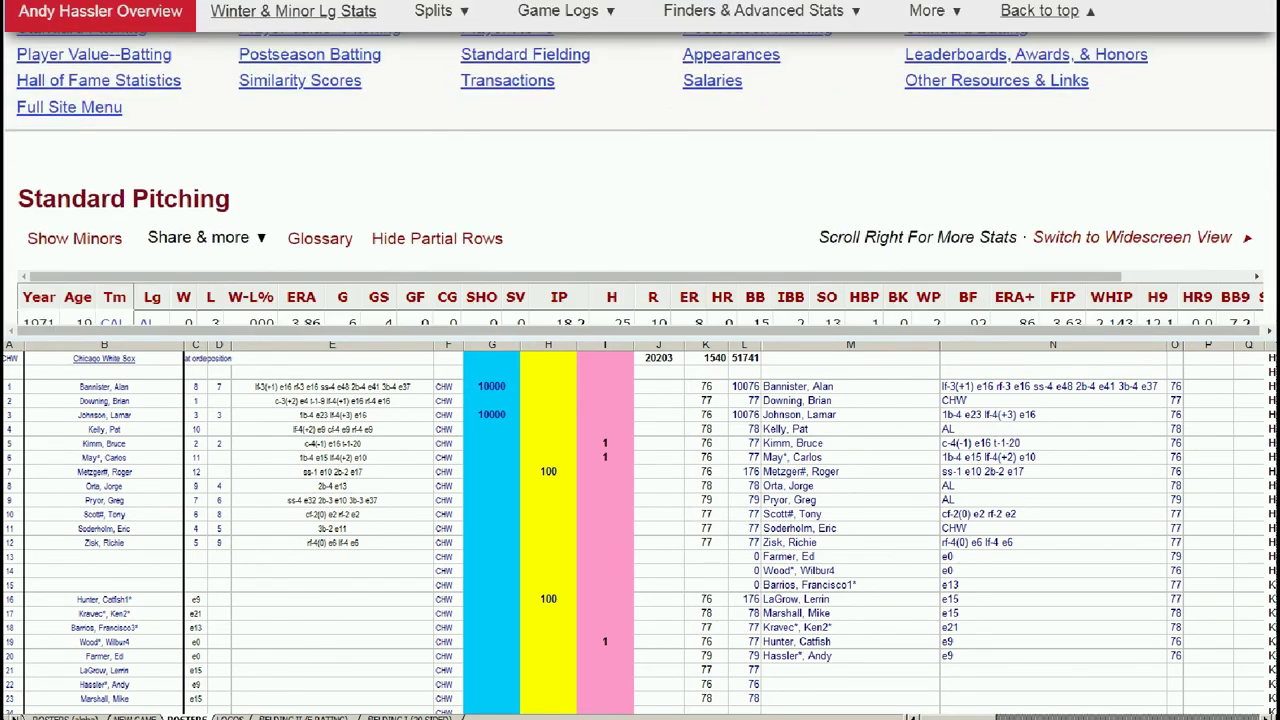
scroll(640, 165, down, 2)
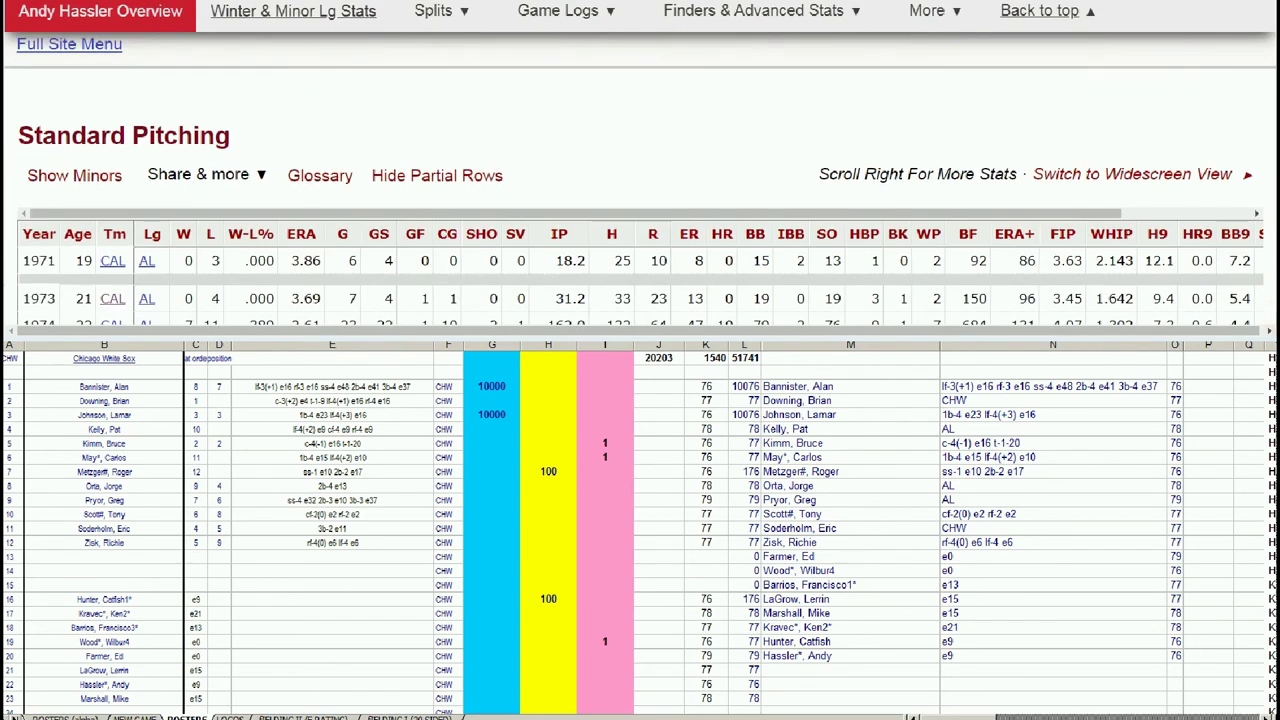
scroll(640, 200, down, 1)
Examine Andy Hassler's win-loss records and pitching figures for the 1974, 1975 and 1976 seasons.
click(428, 207)
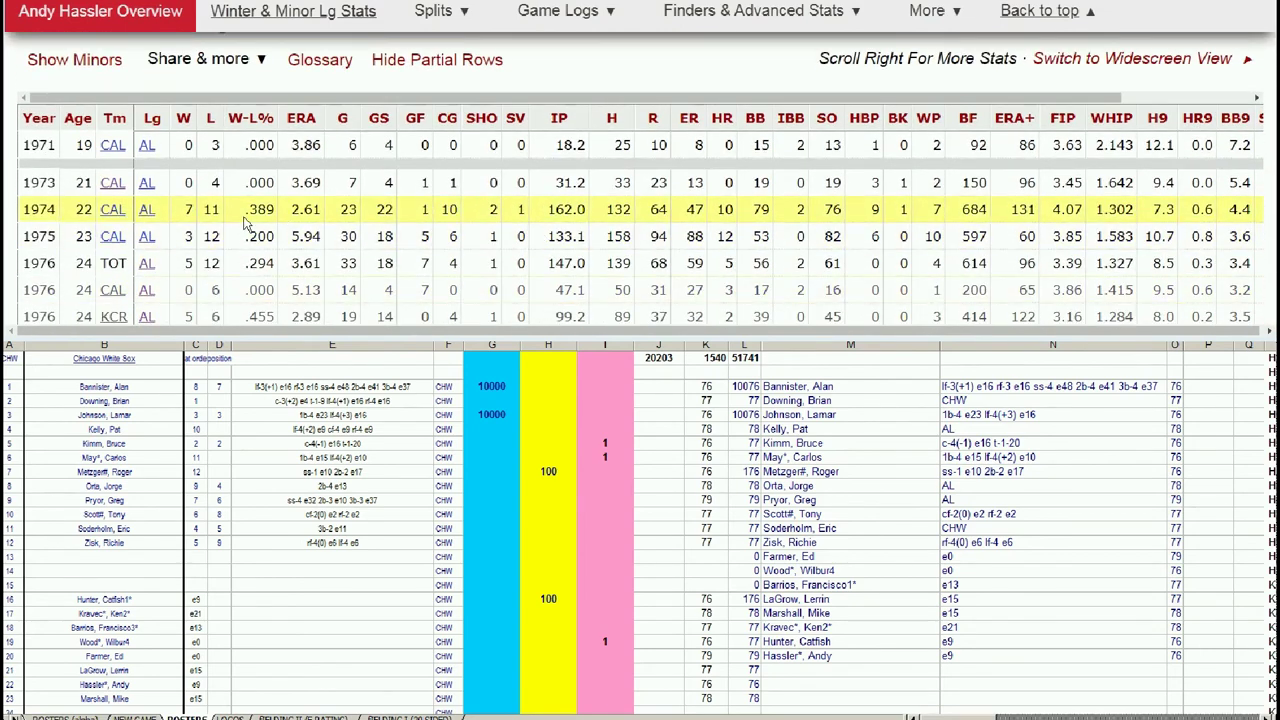
click(210, 234)
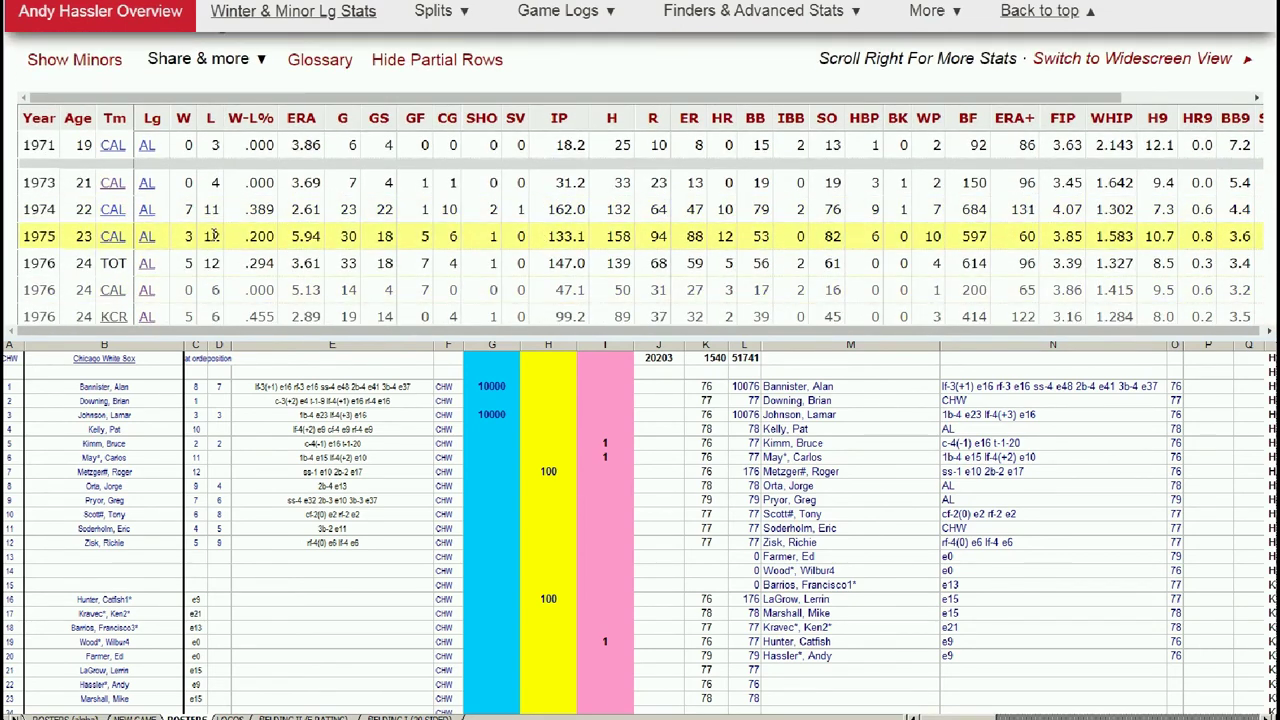
click(212, 219)
click(210, 233)
click(204, 263)
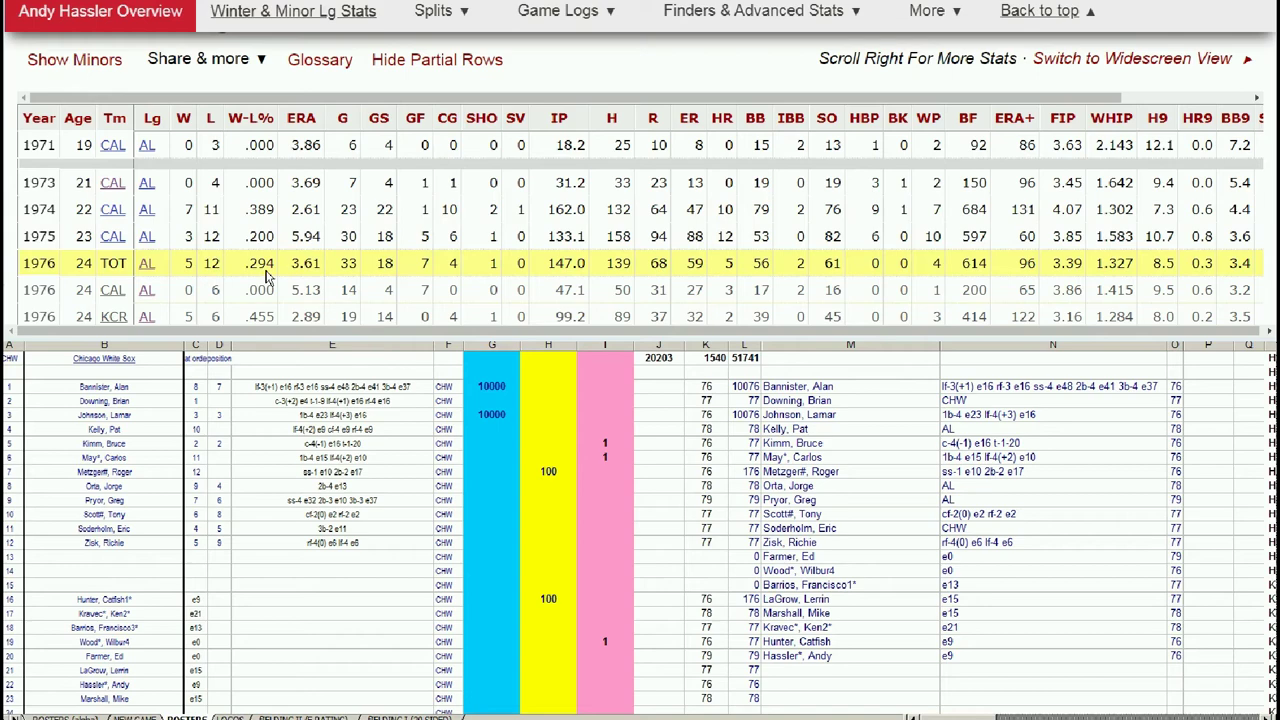
click(366, 288)
click(1176, 287)
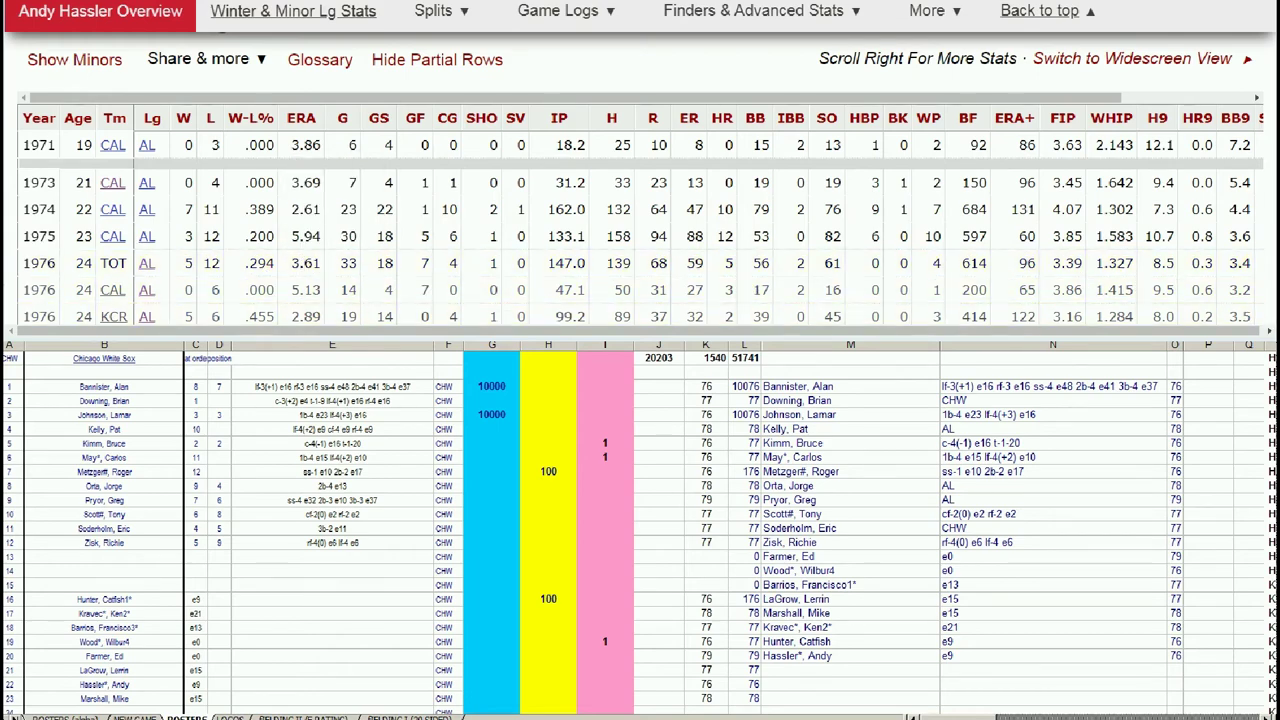
Examine Andy Hassler's pitching seasons from 1977 to 1983, including the 1977, 1979 and 1980 ERA.
scroll(1210, 310, down, 1)
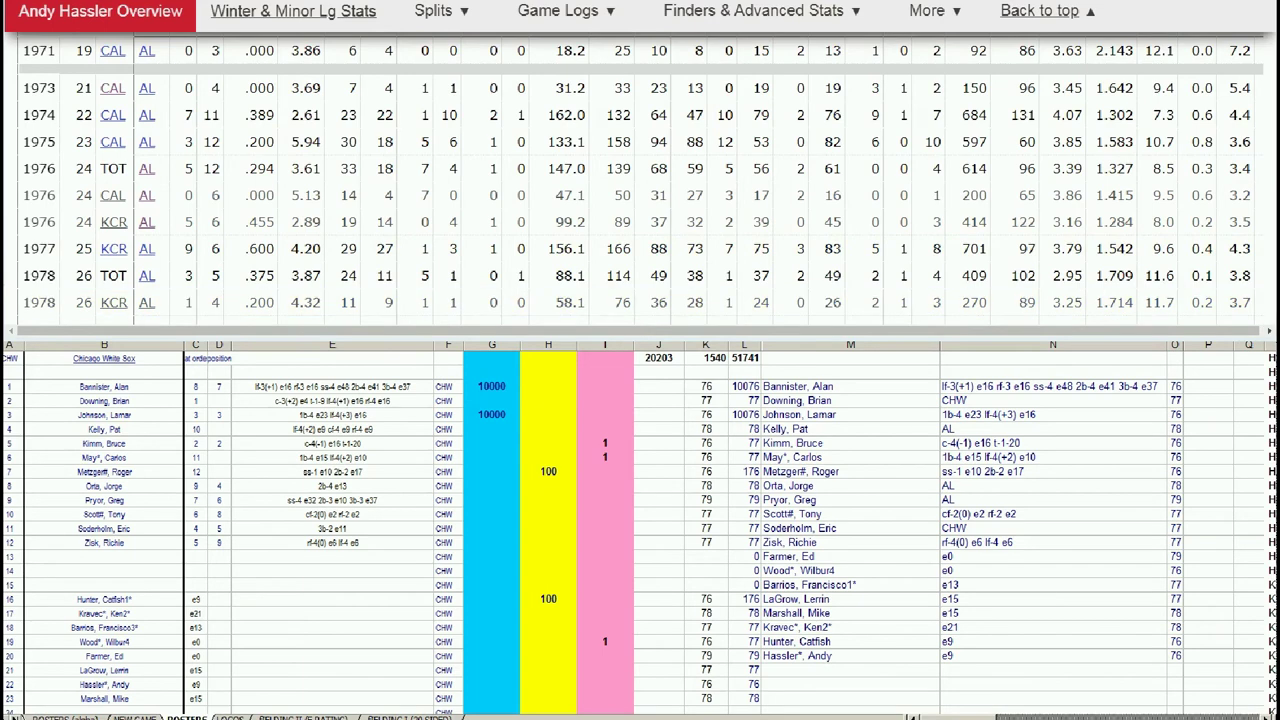
scroll(1262, 320, down, 2)
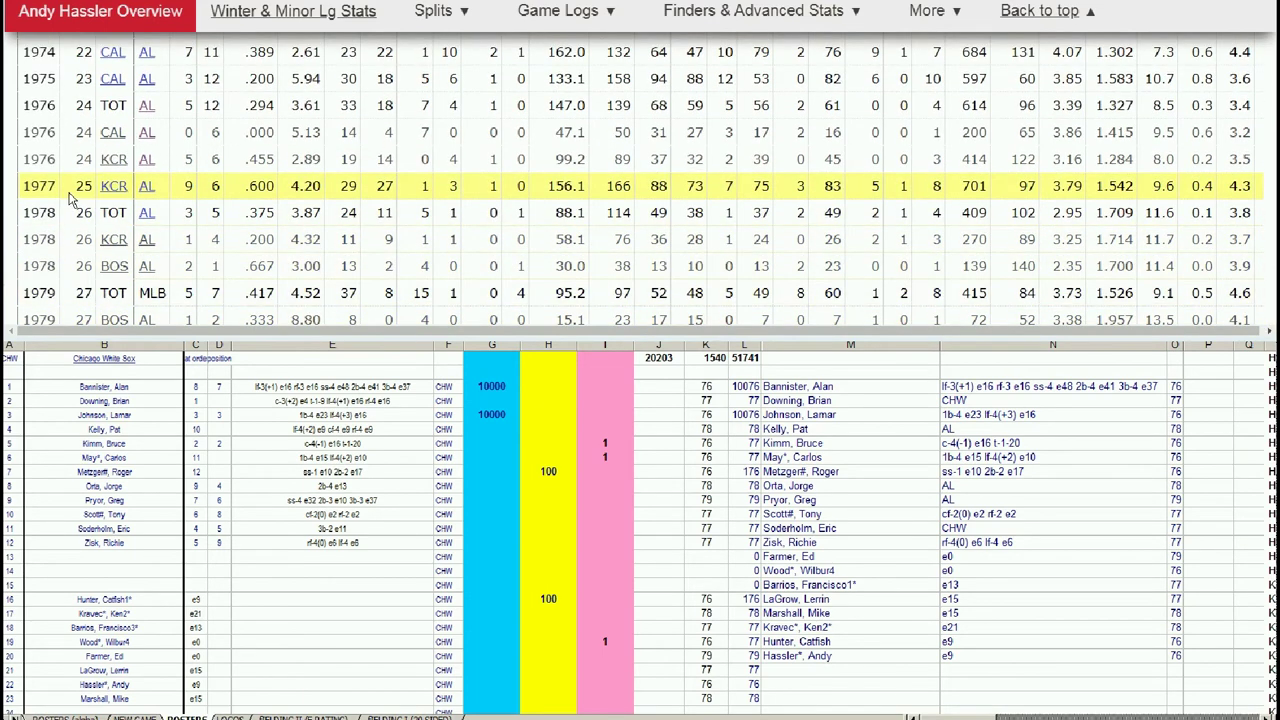
mouse_move(307, 165)
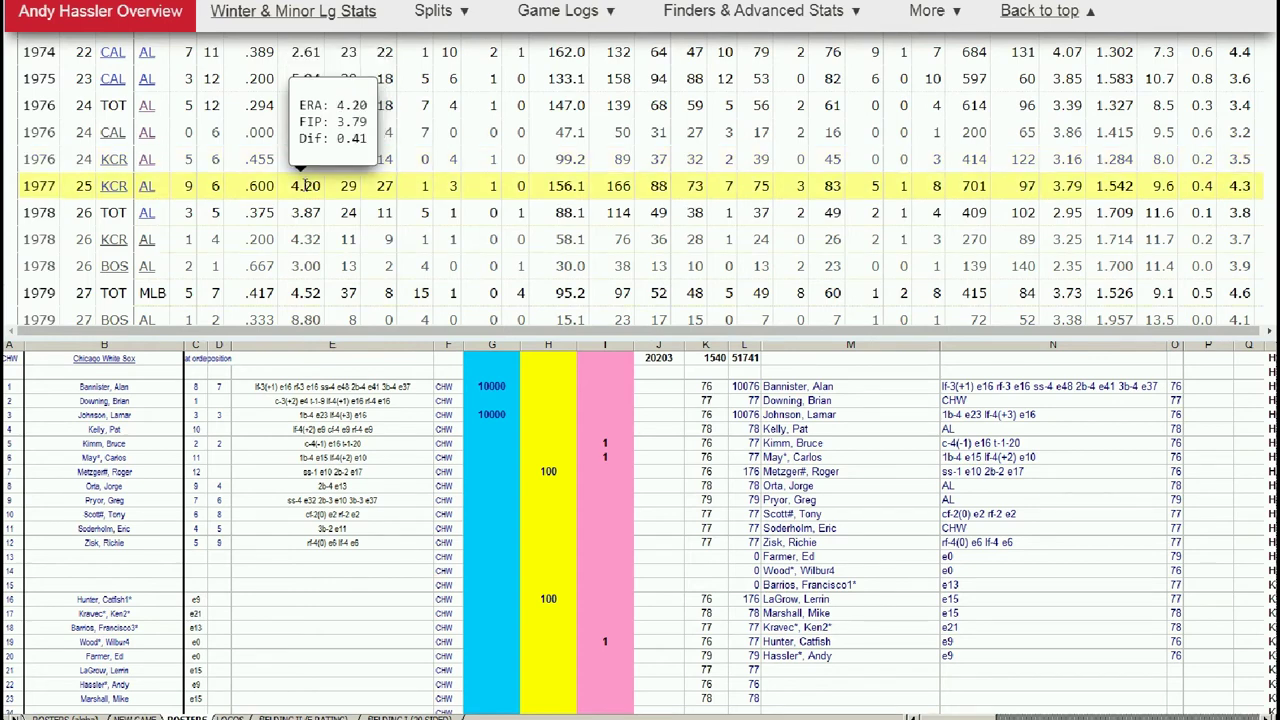
mouse_move(310, 211)
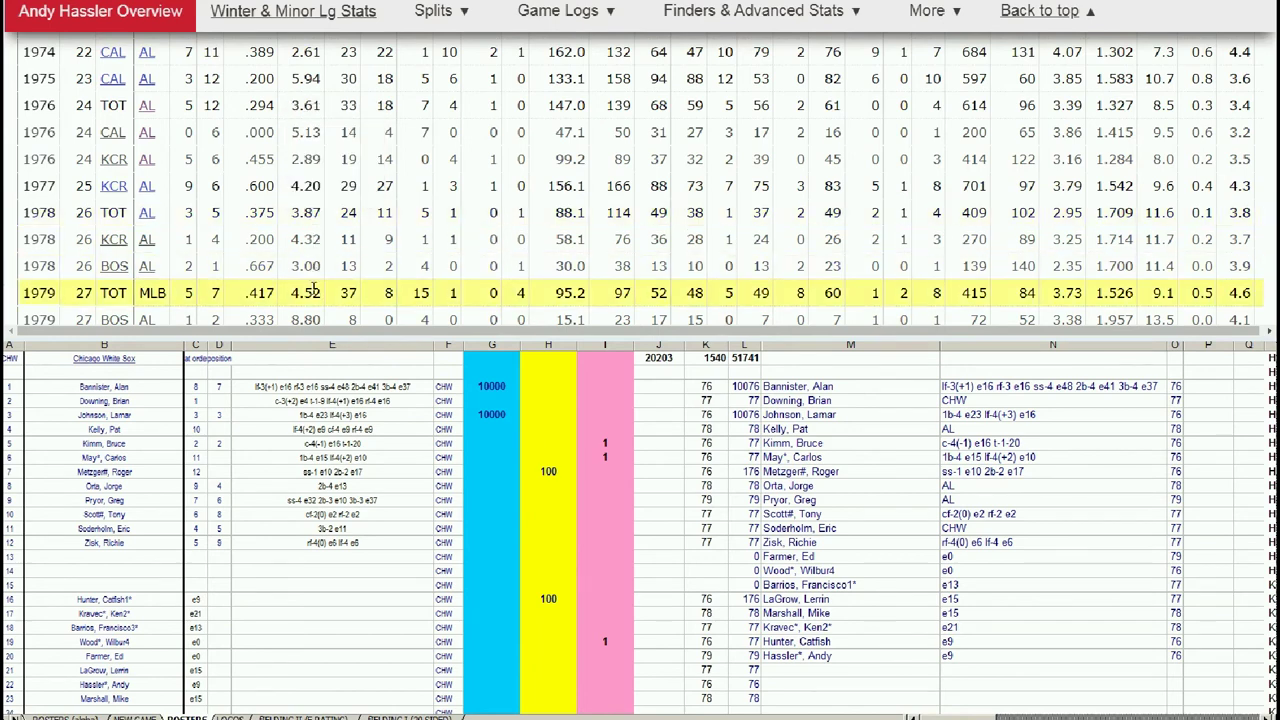
scroll(292, 289, down, 2)
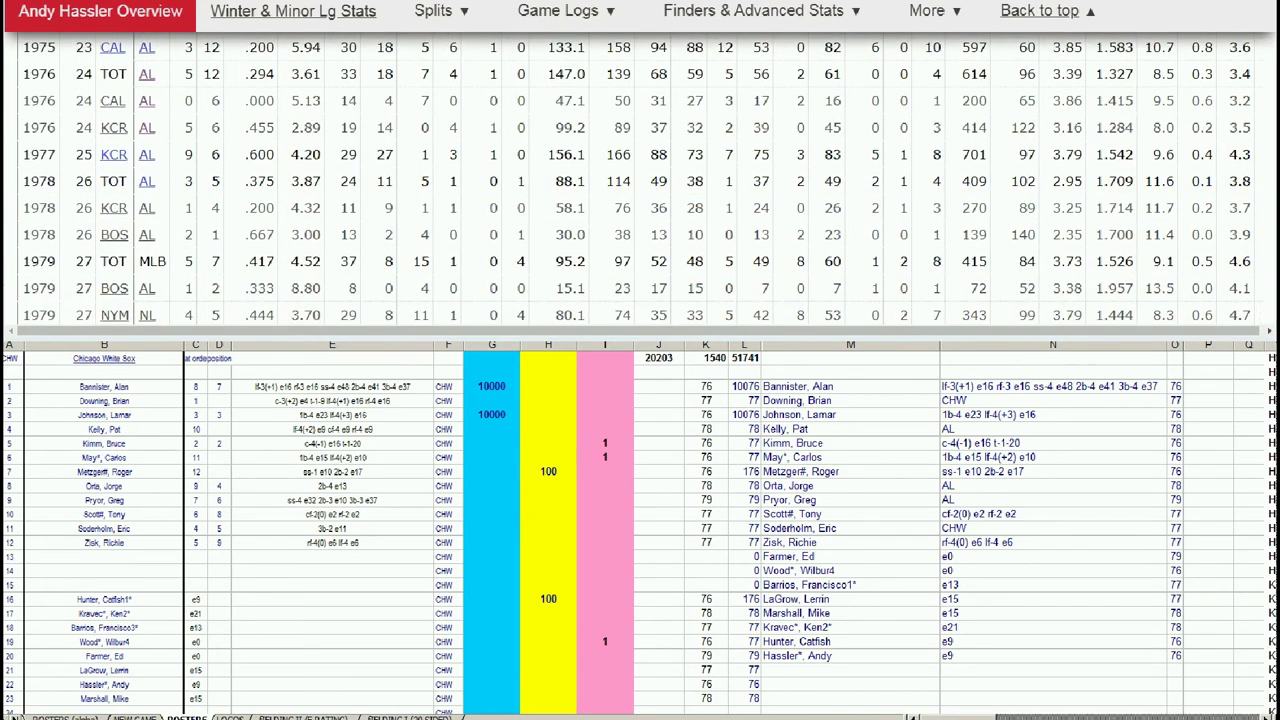
mouse_move(292, 289)
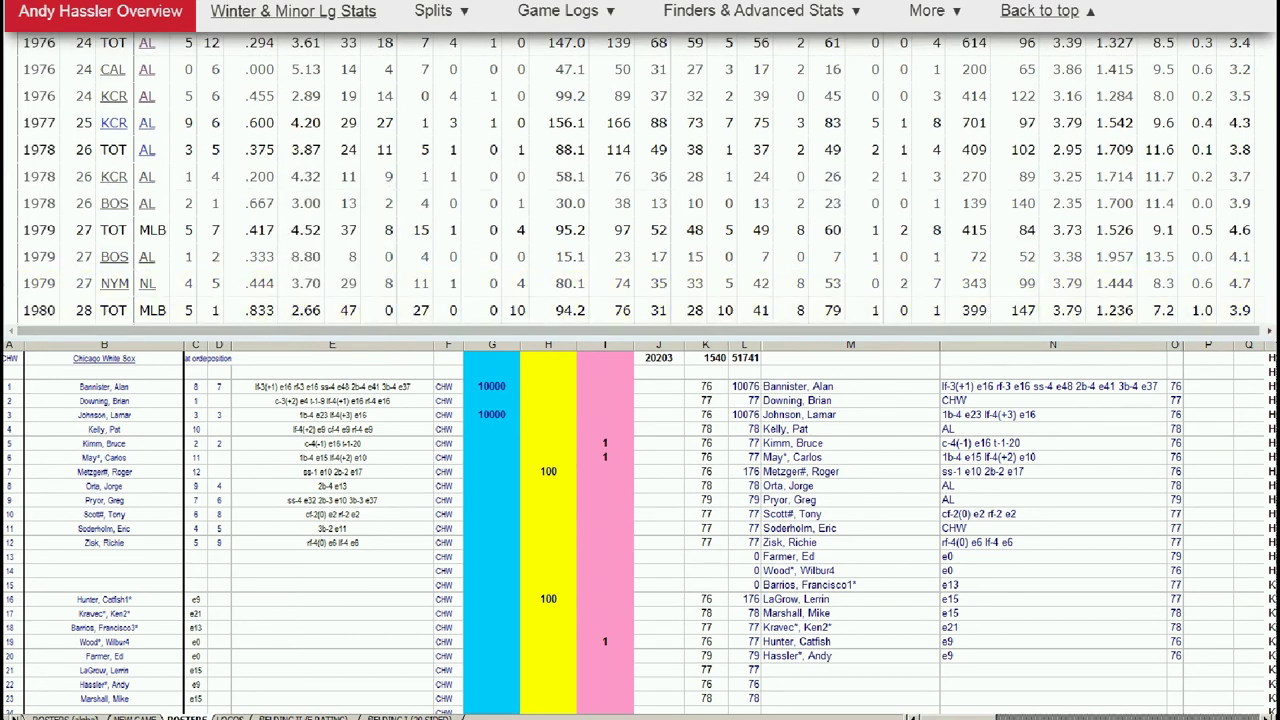
scroll(918, 282, down, 2)
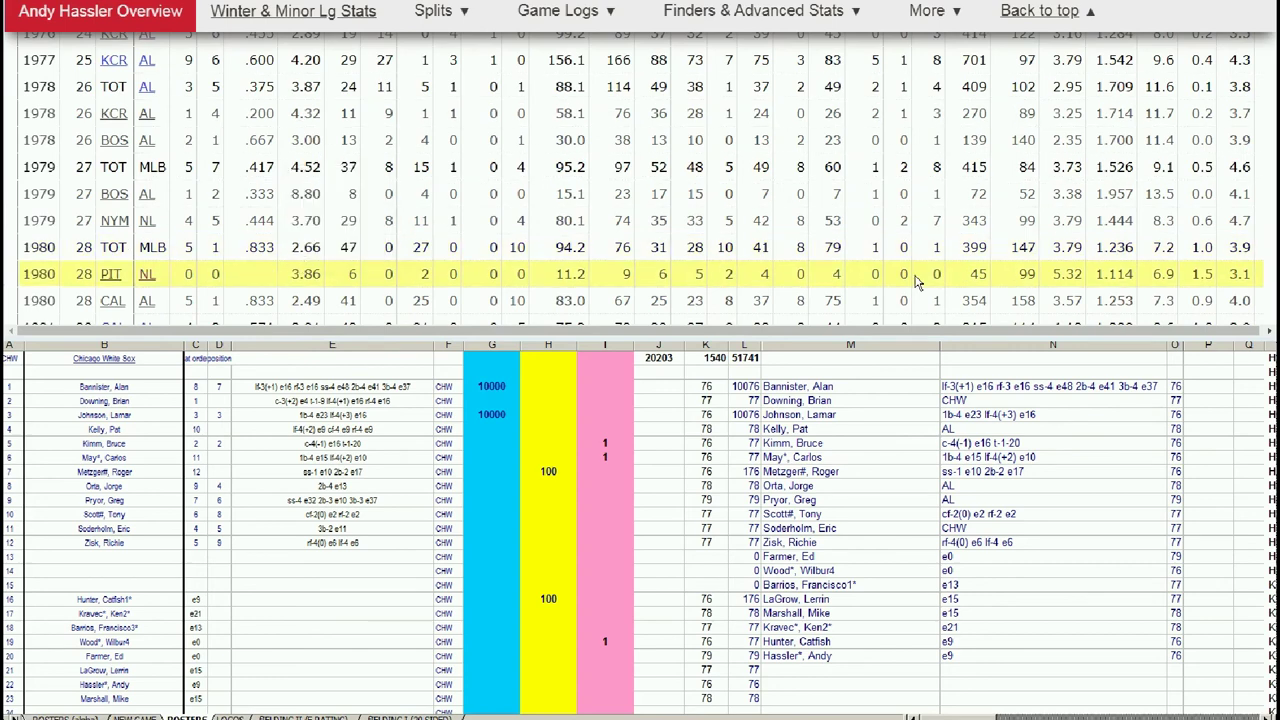
scroll(918, 290, down, 1)
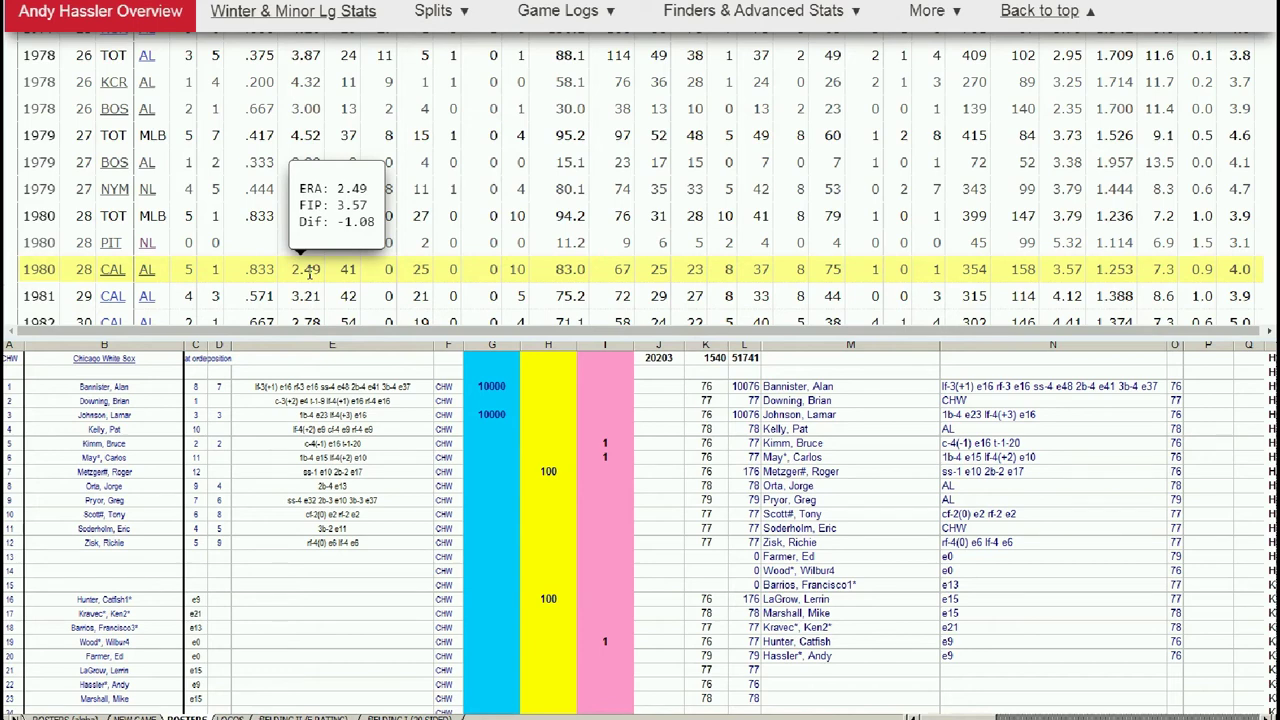
scroll(346, 64, up, 3)
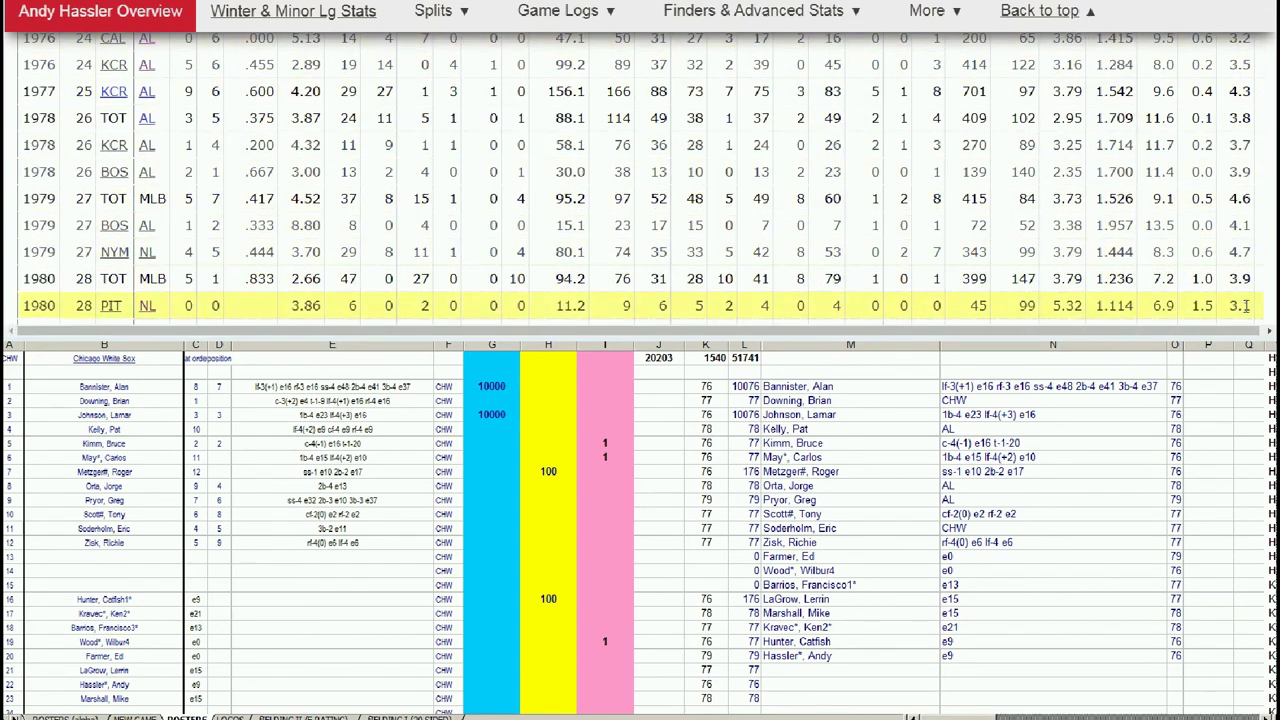
scroll(1273, 321, down, 3)
scroll(1273, 321, down, 1)
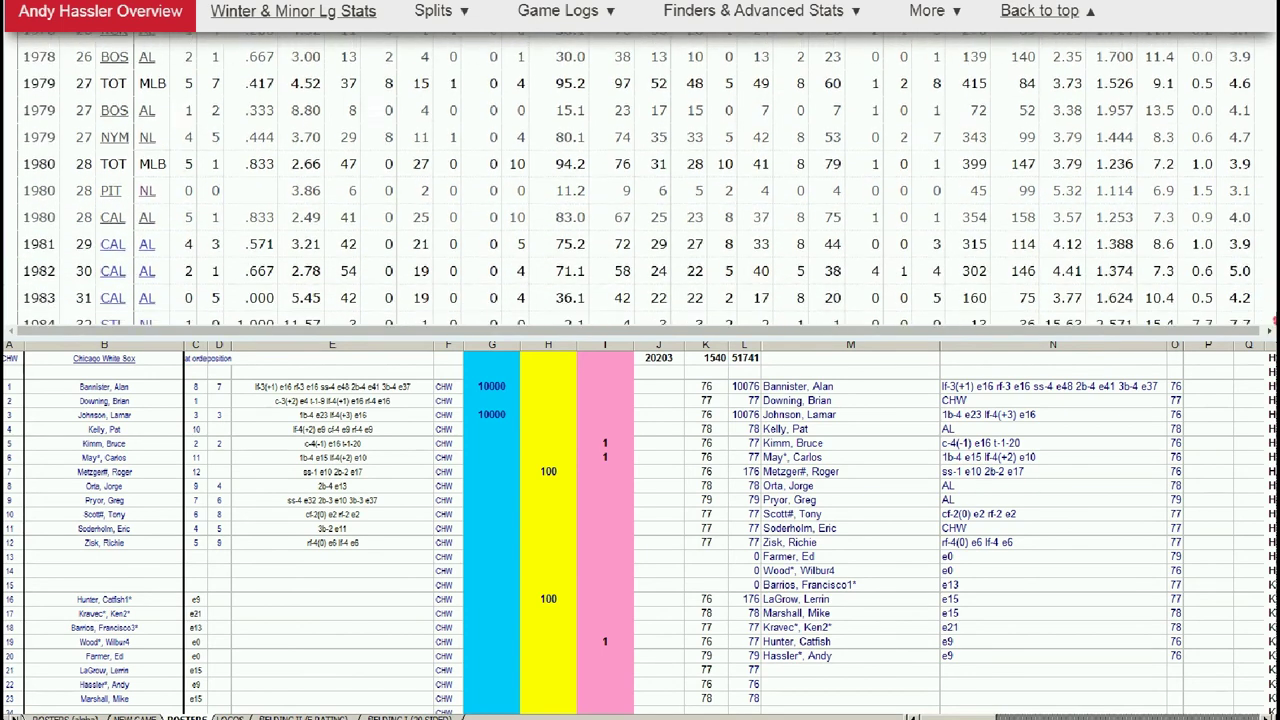
click(548, 638)
key(Down)
key(Down)
key(Down)
key(Left)
key(Right)
text(100)
key(Return)
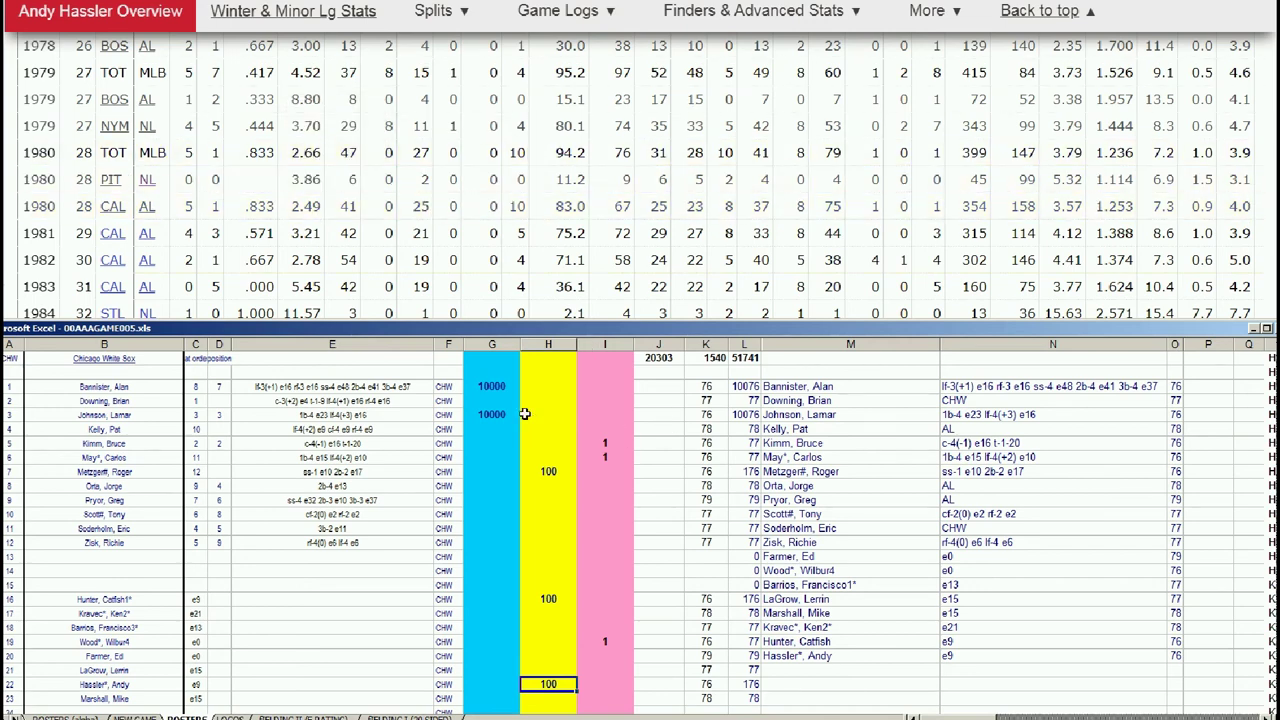
Review the Minnesota Twins marks and totals in the Excel roster, and return to the Chicago White Sox block for comparison.
click(504, 456)
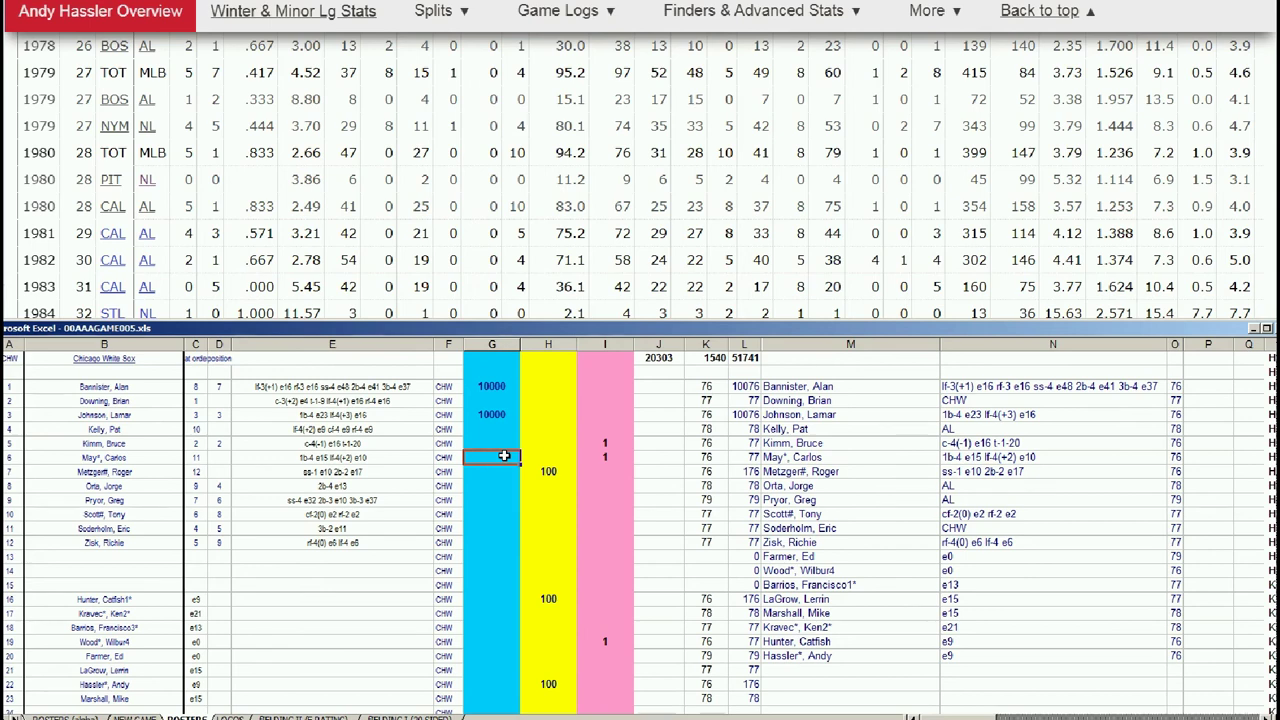
key(Page_Up)
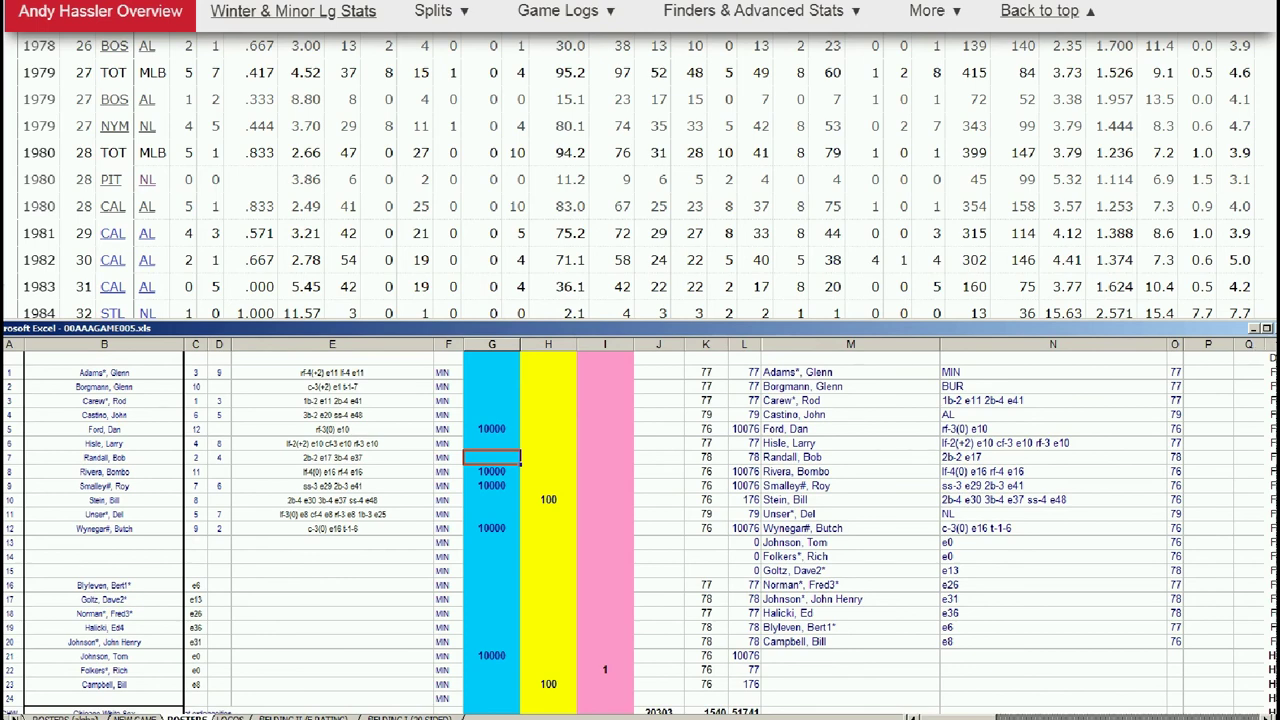
scroll(1075, 397, up, 1)
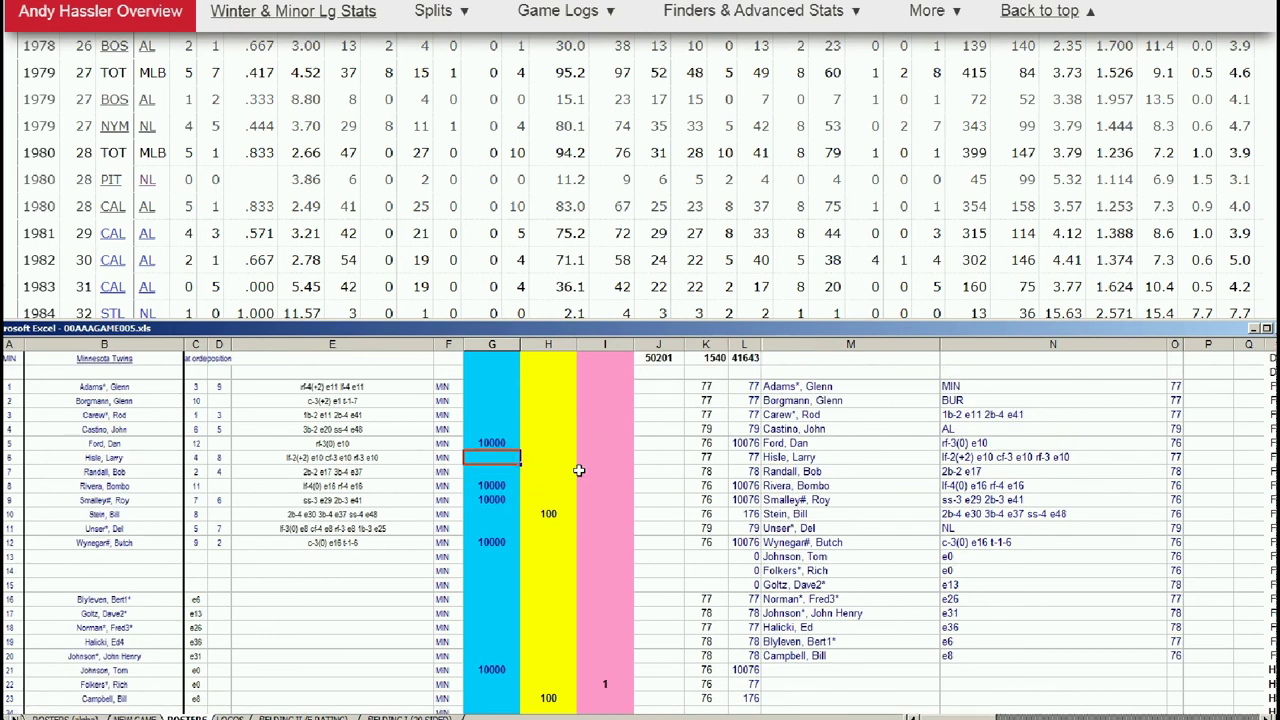
key(Down)
key(Down)
key(Down)
key(Down)
key(Down)
key(Down)
key(Down)
key(Down)
key(Down)
key(Down)
key(Down)
key(Down)
key(Down)
key(Down)
key(Down)
key(Down)
key(Down)
key(Down)
key(Down)
key(Down)
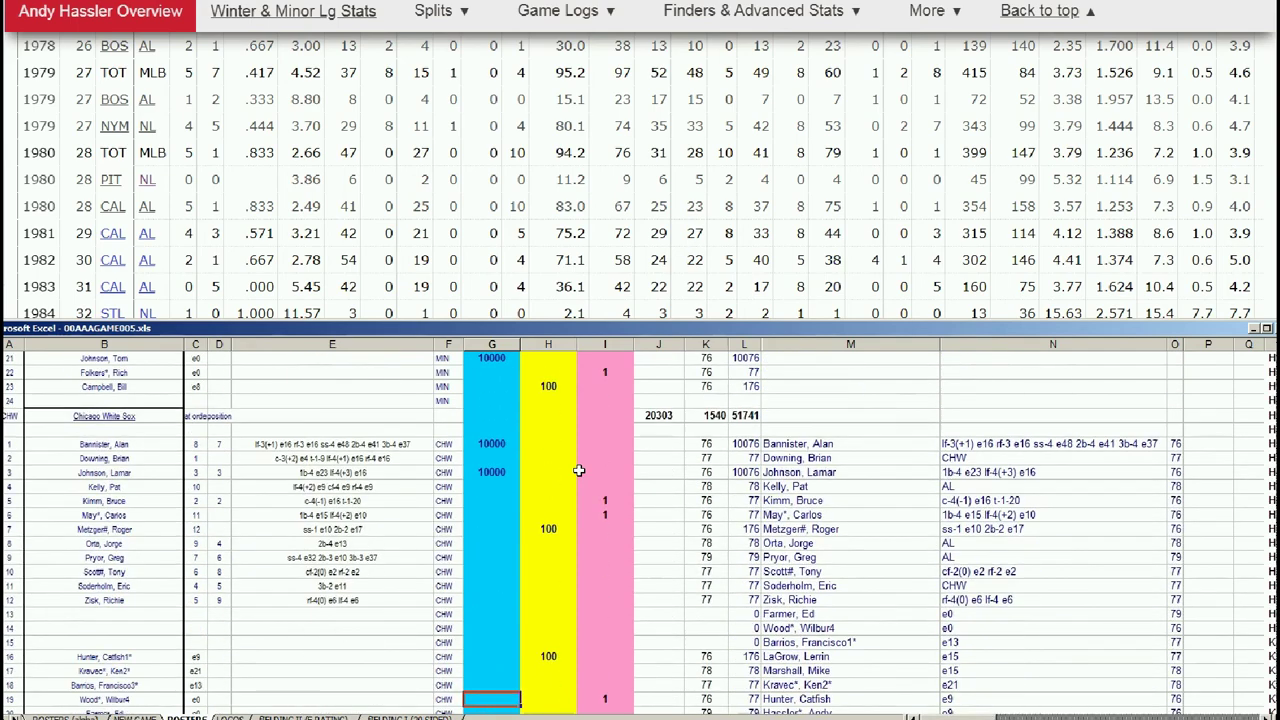
key(Down)
key(Down)
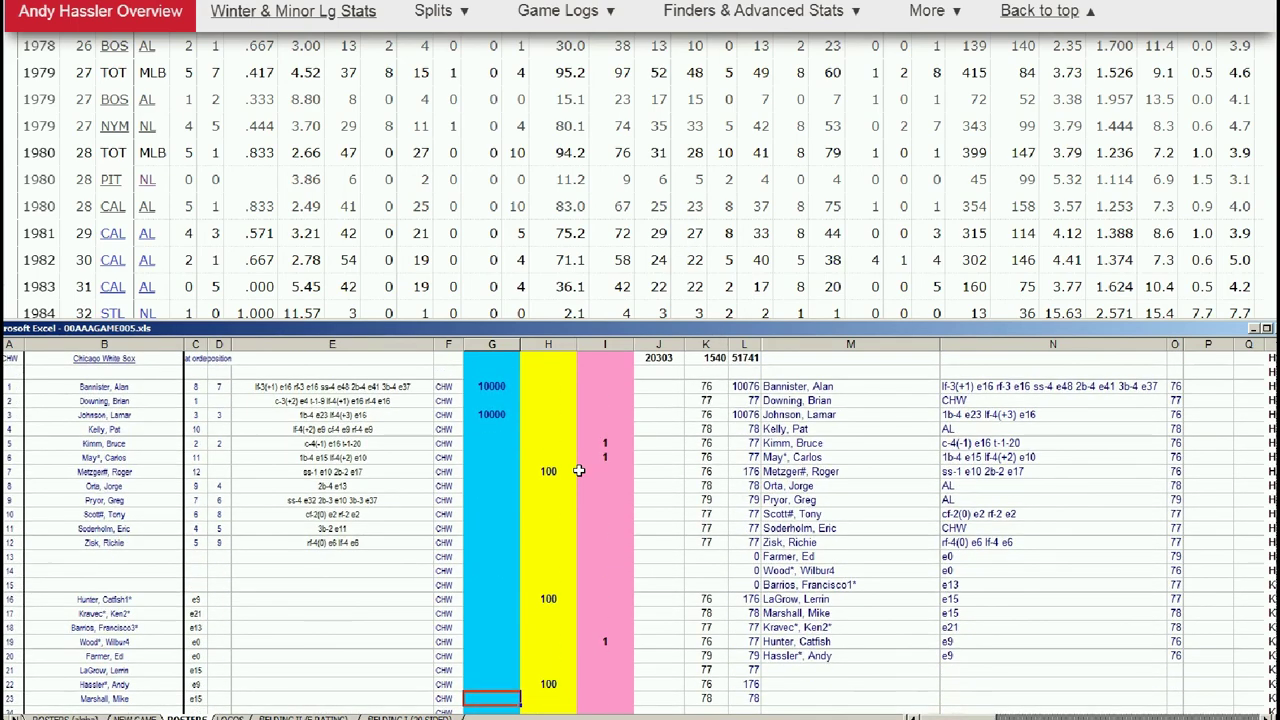